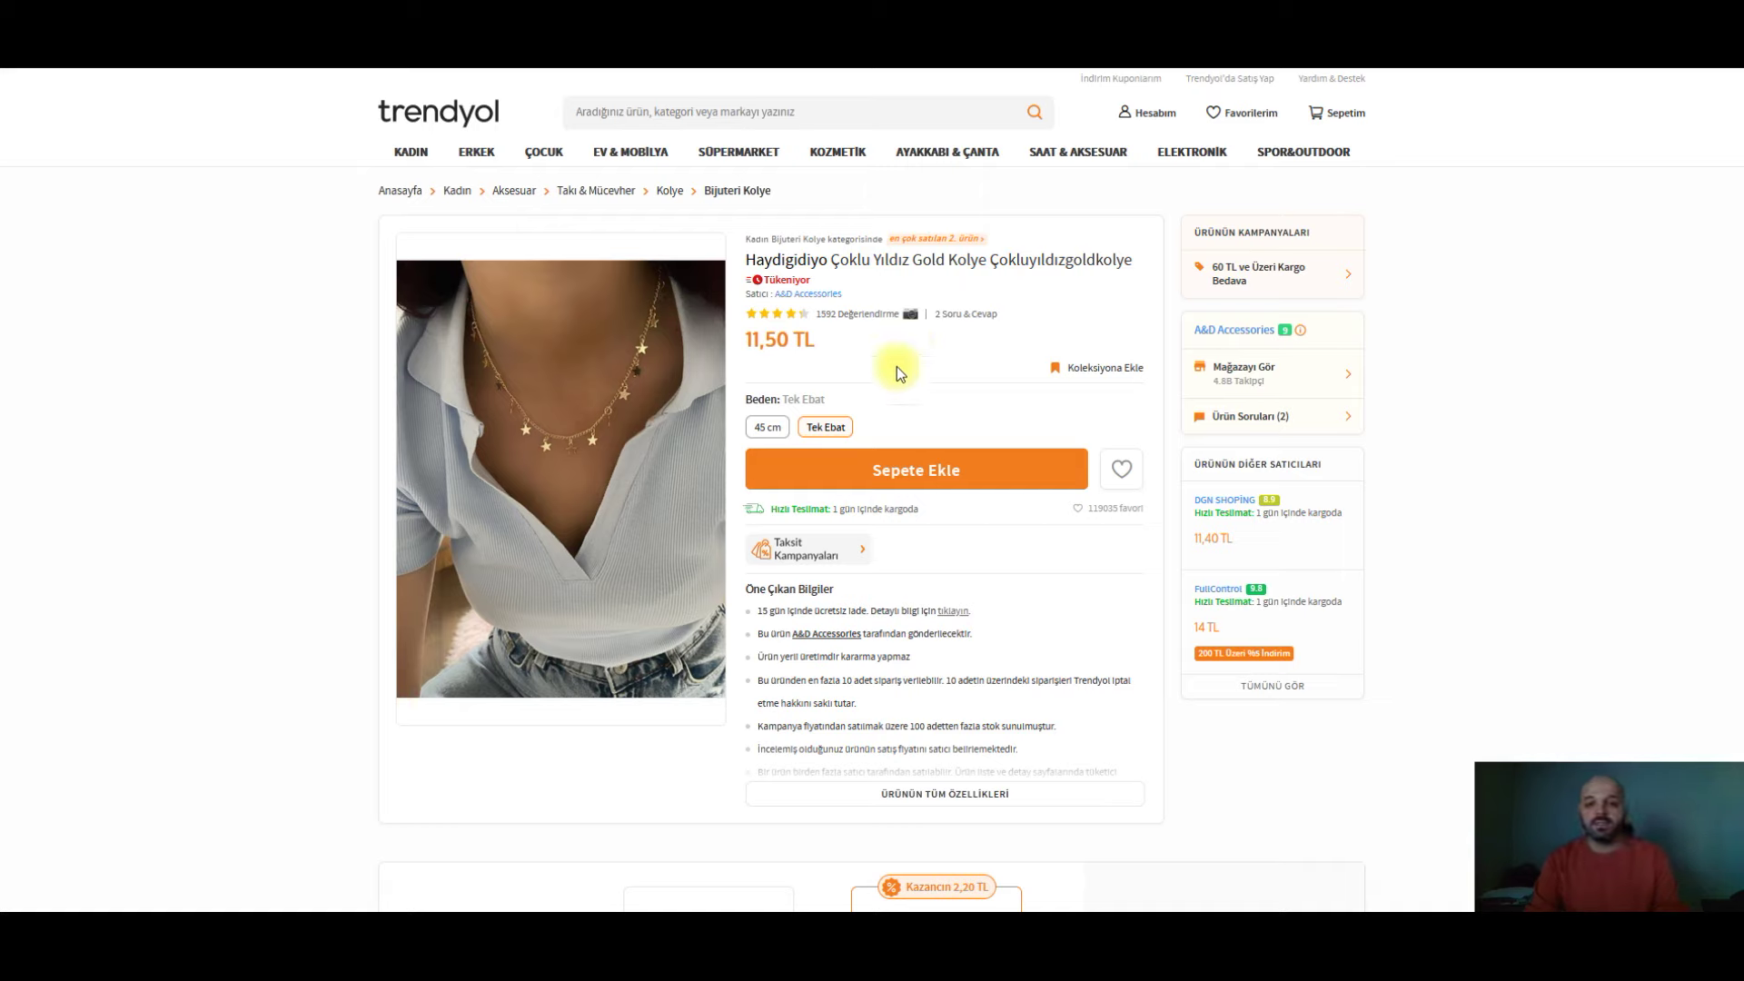
- Copy the necklace's title from its product page and search the seller panel's catalogue for "Çoklu Yıldız Gold Kolye Çokluyıldızgoldkolye"
mouse_move(1326, 334)
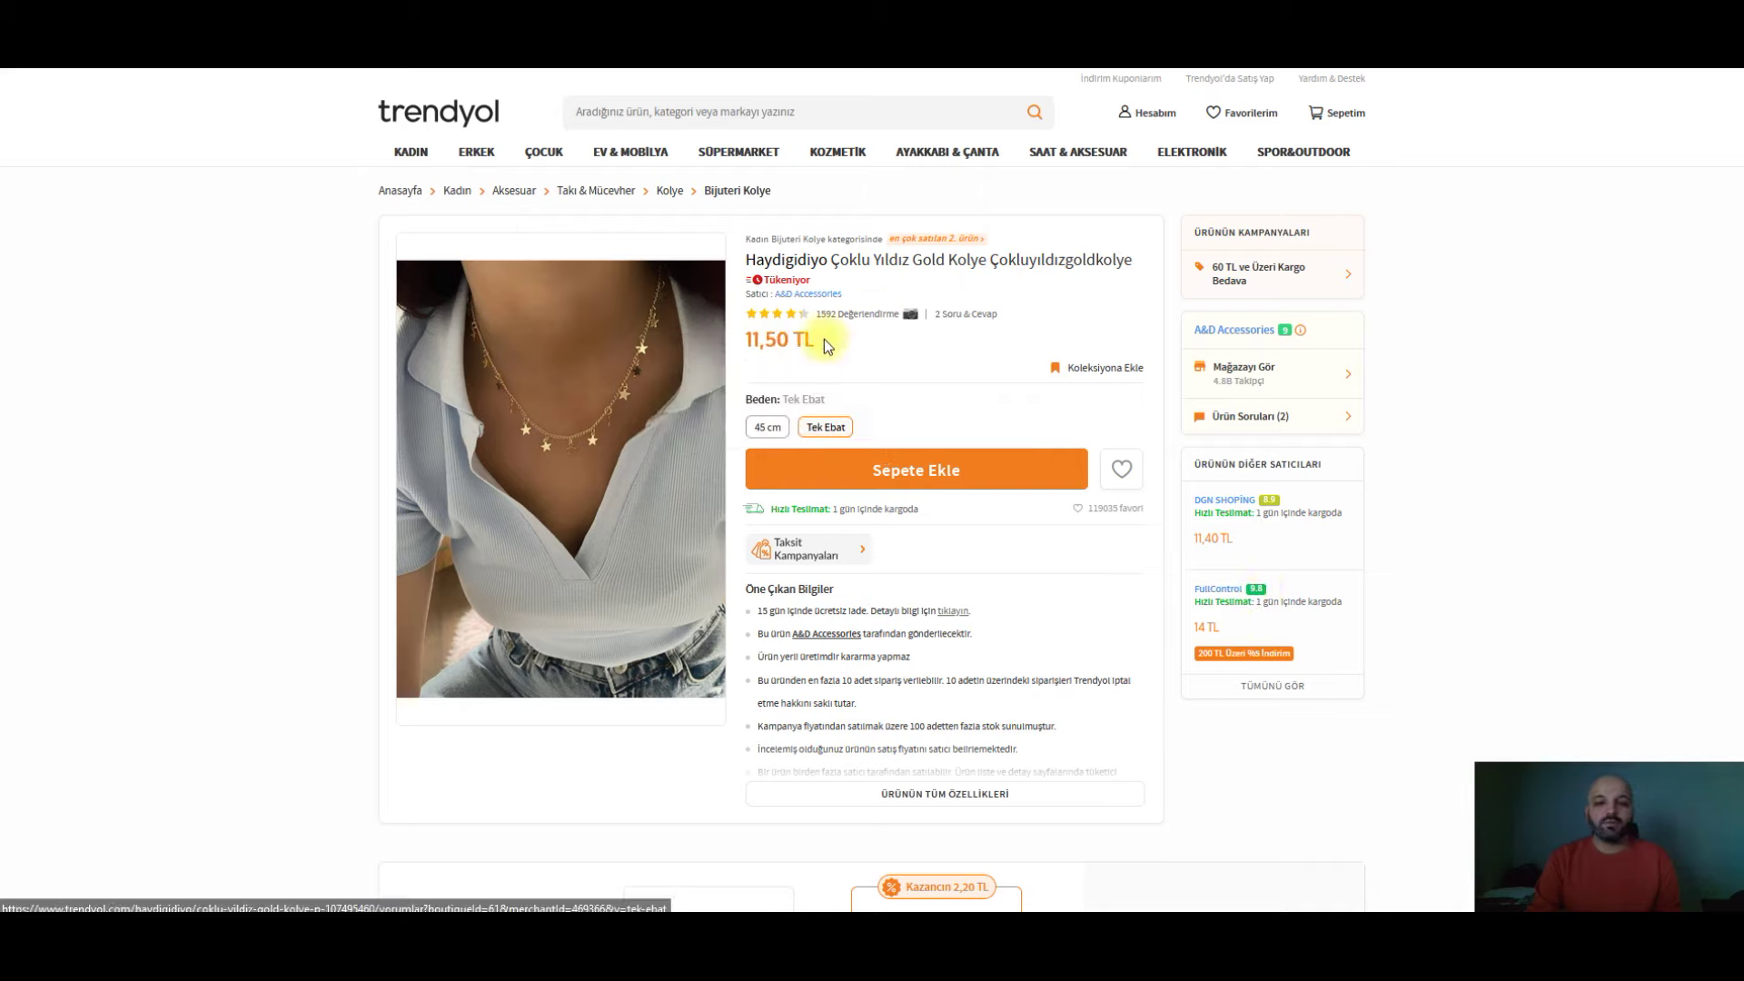
left_click_drag(1128, 260, 831, 270)
key("ctrl+c")
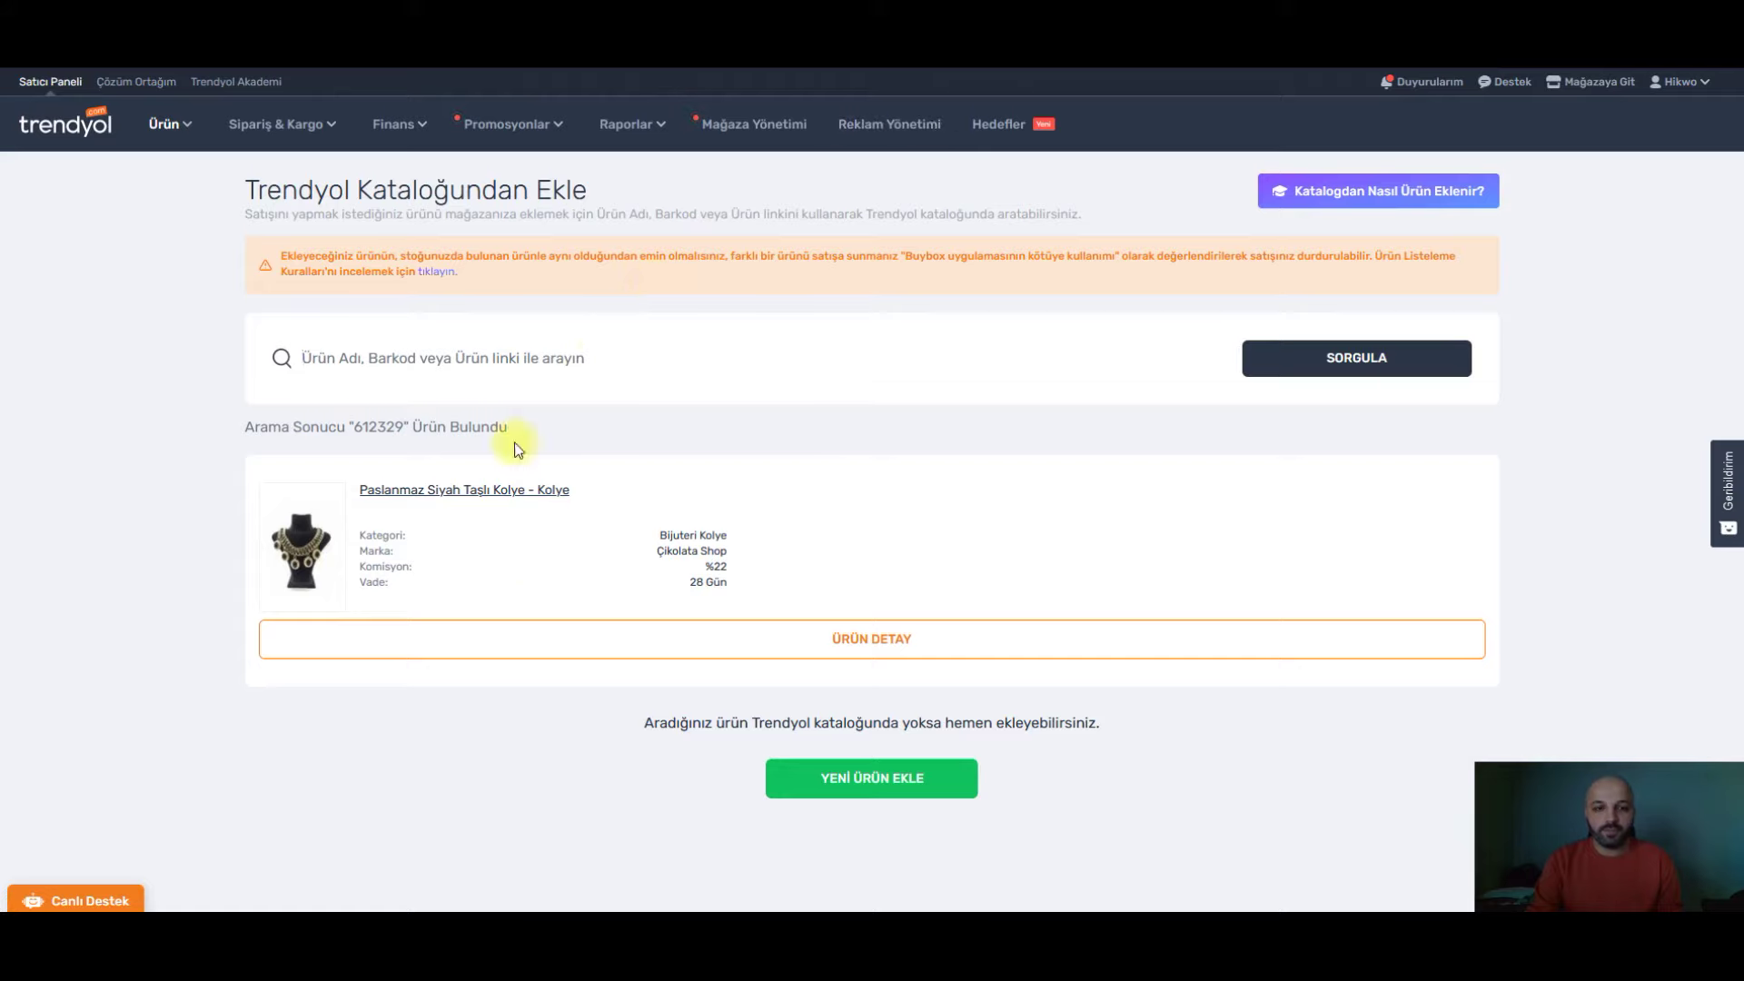
left_click(619, 355)
key("ctrl+v")
key("Return")
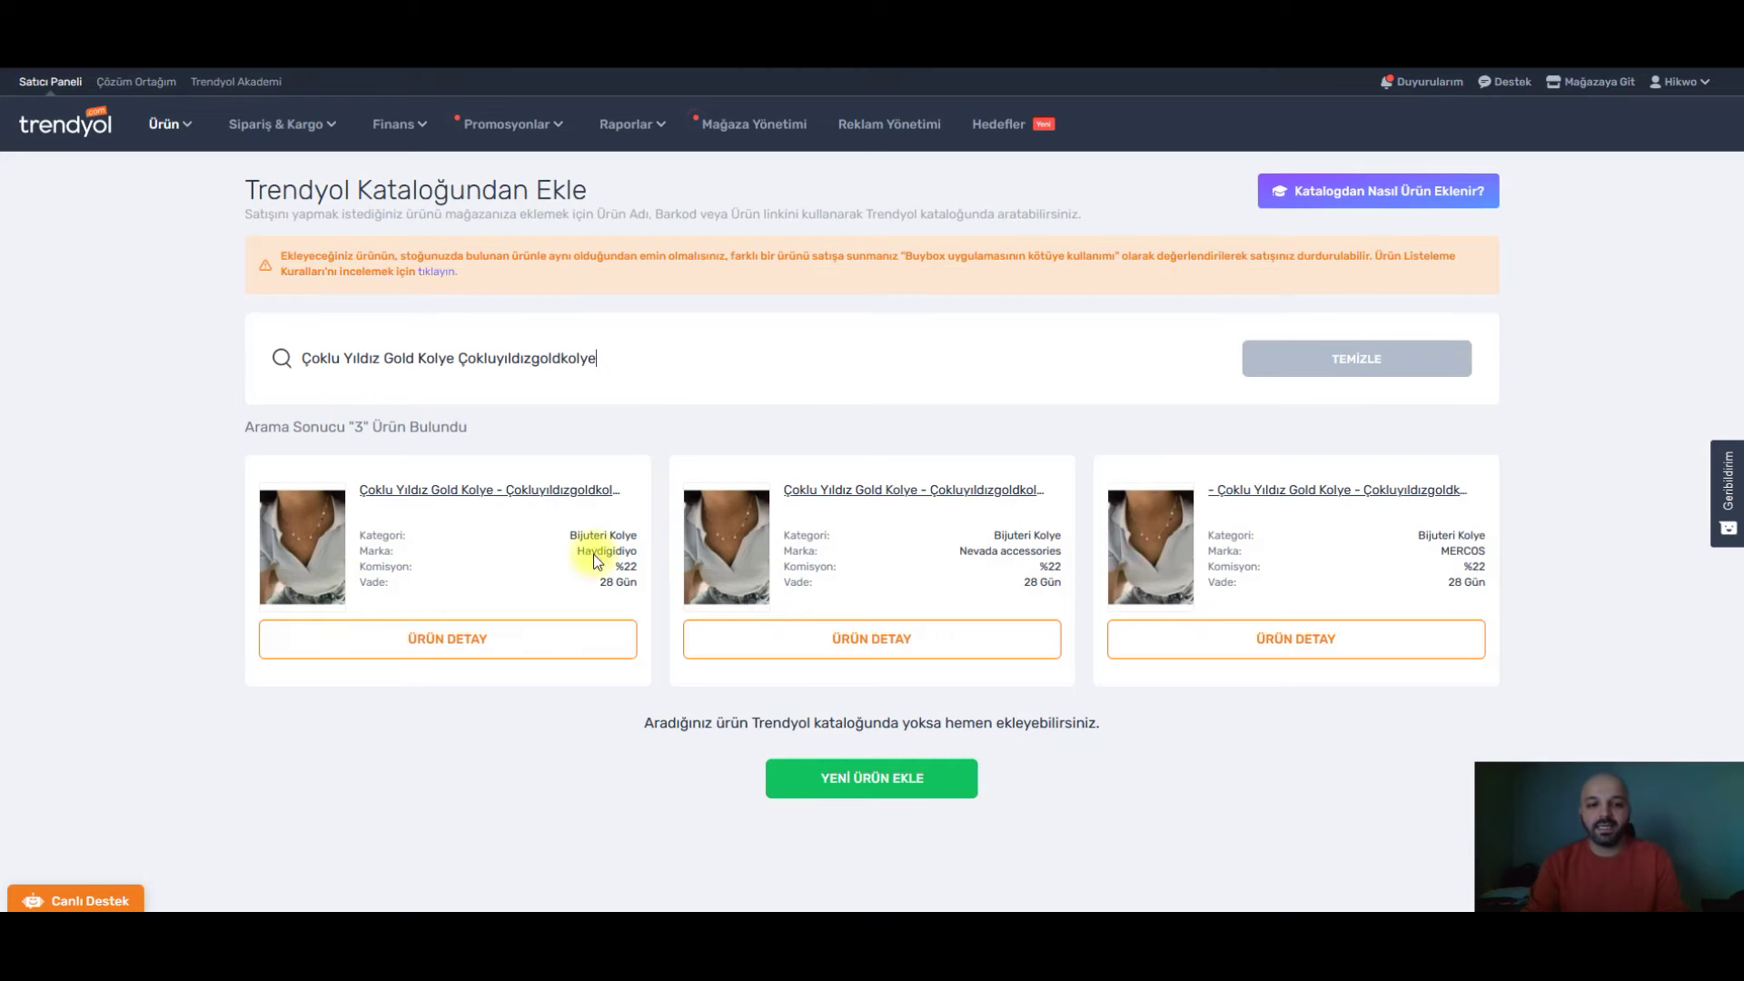
left_click(467, 641)
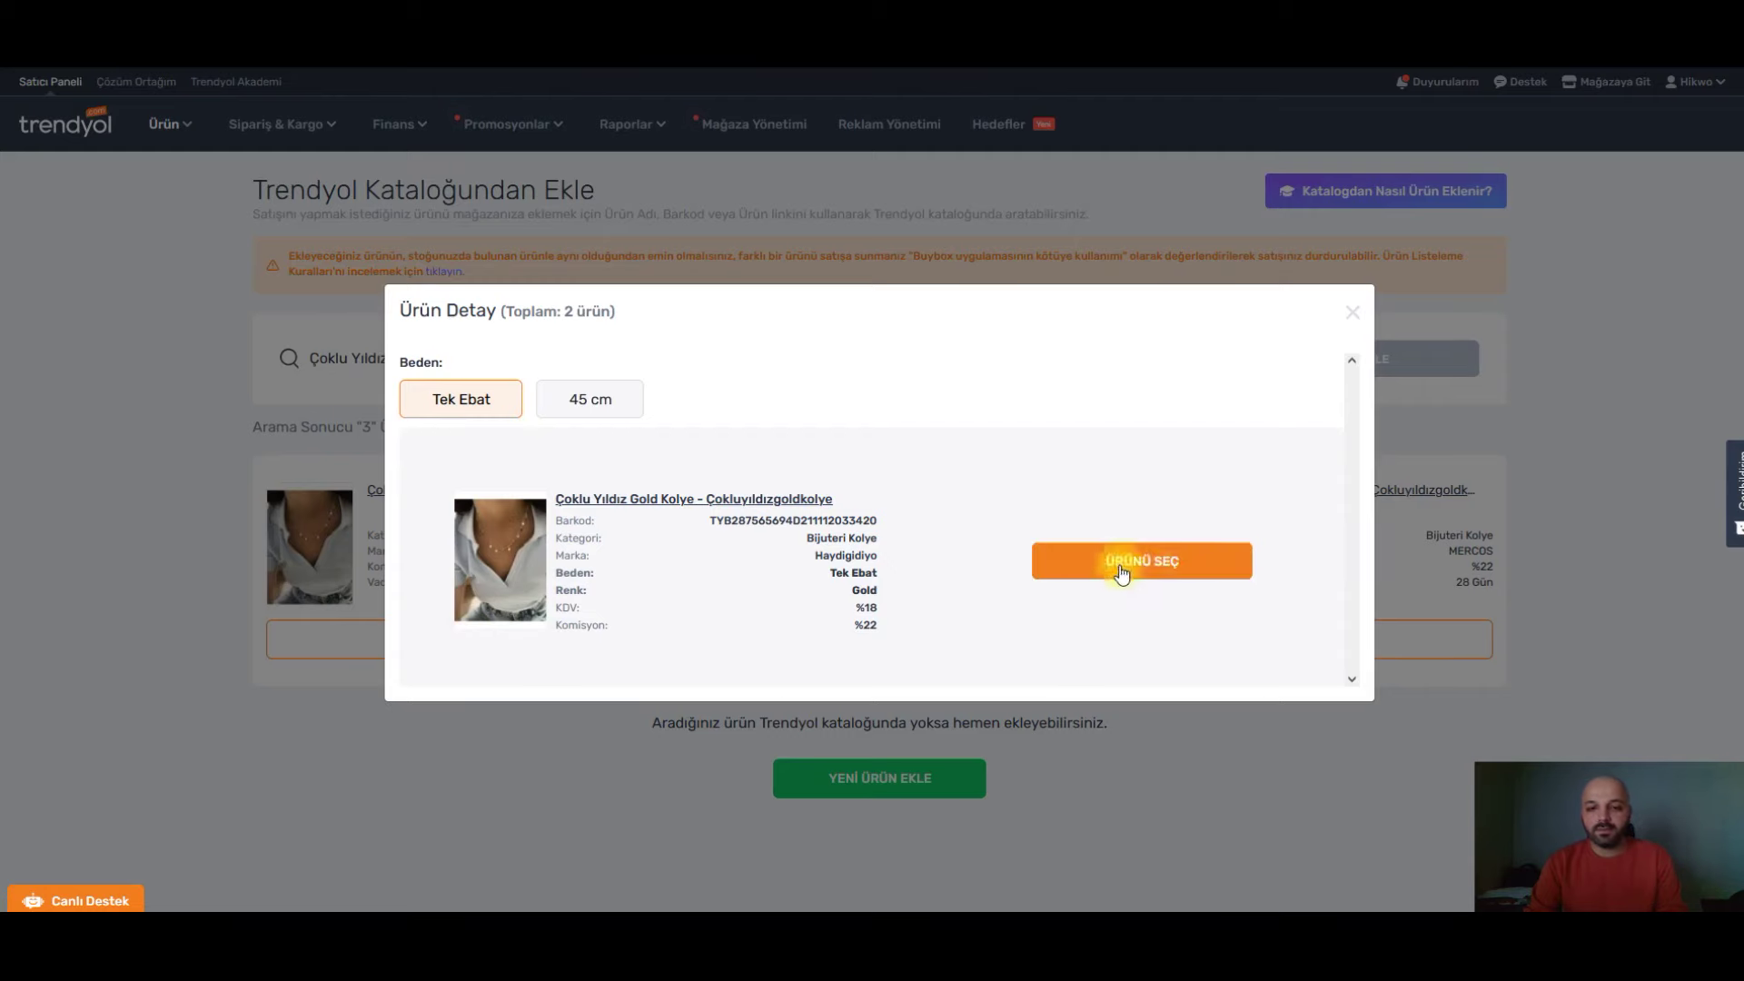
left_click(1153, 570)
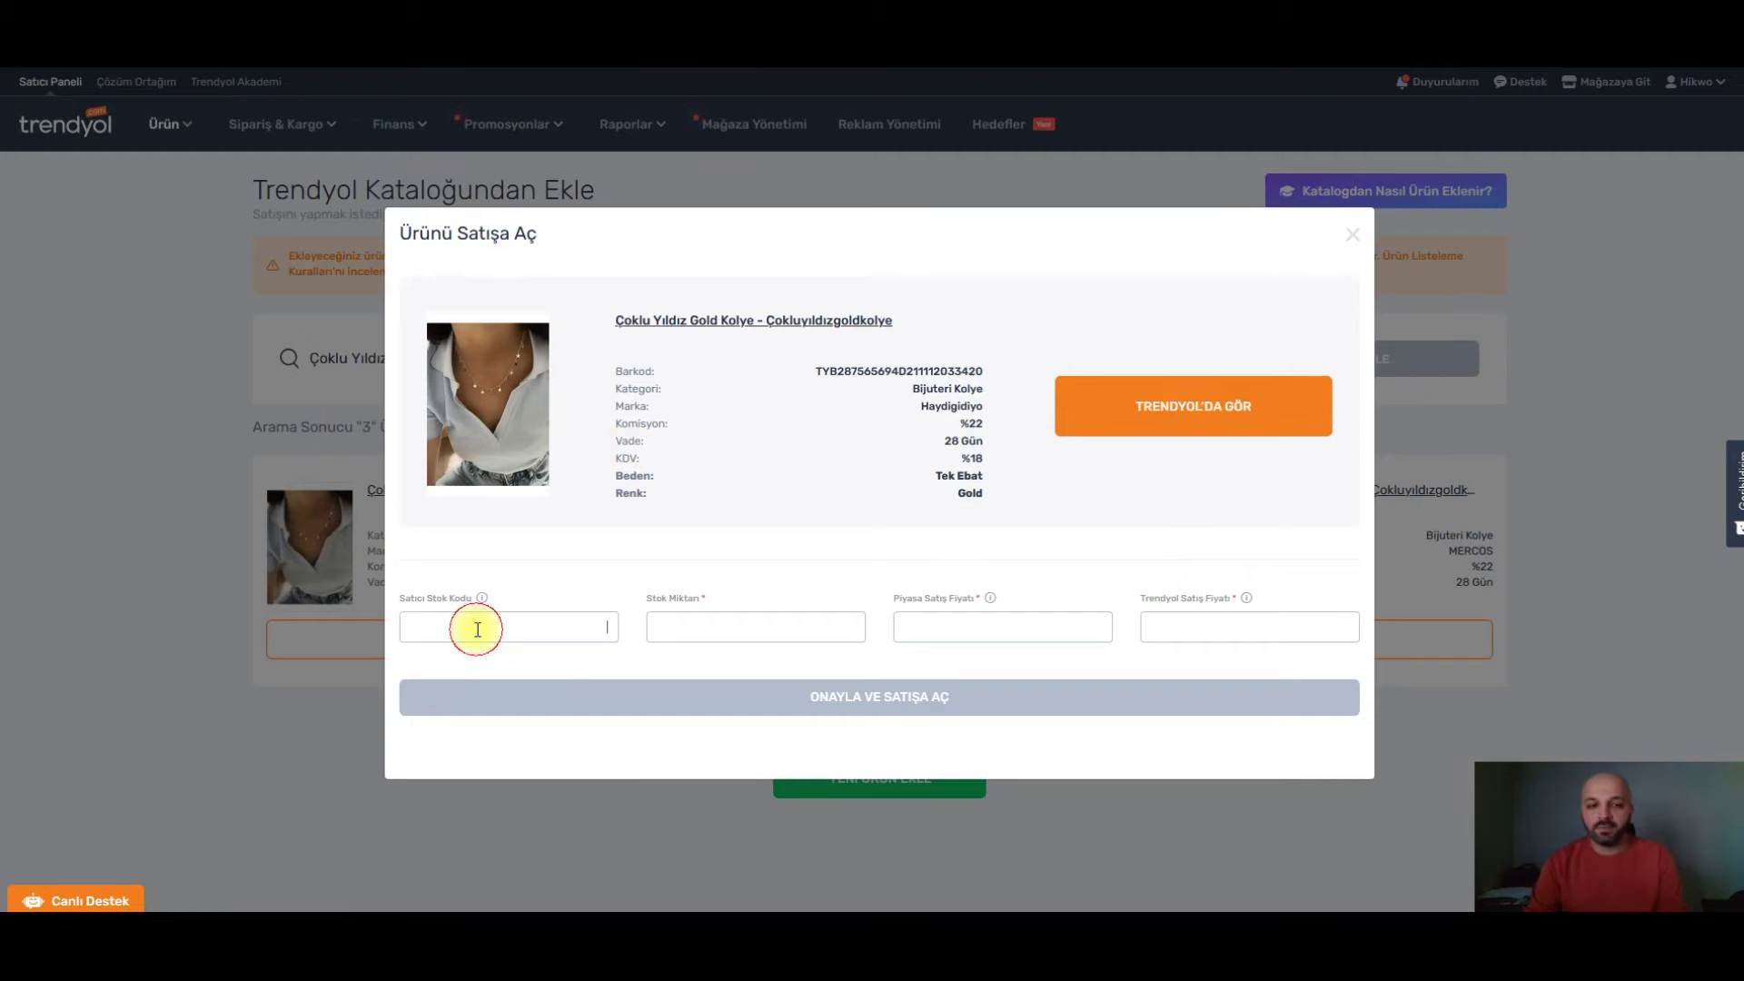
type("4695841658")
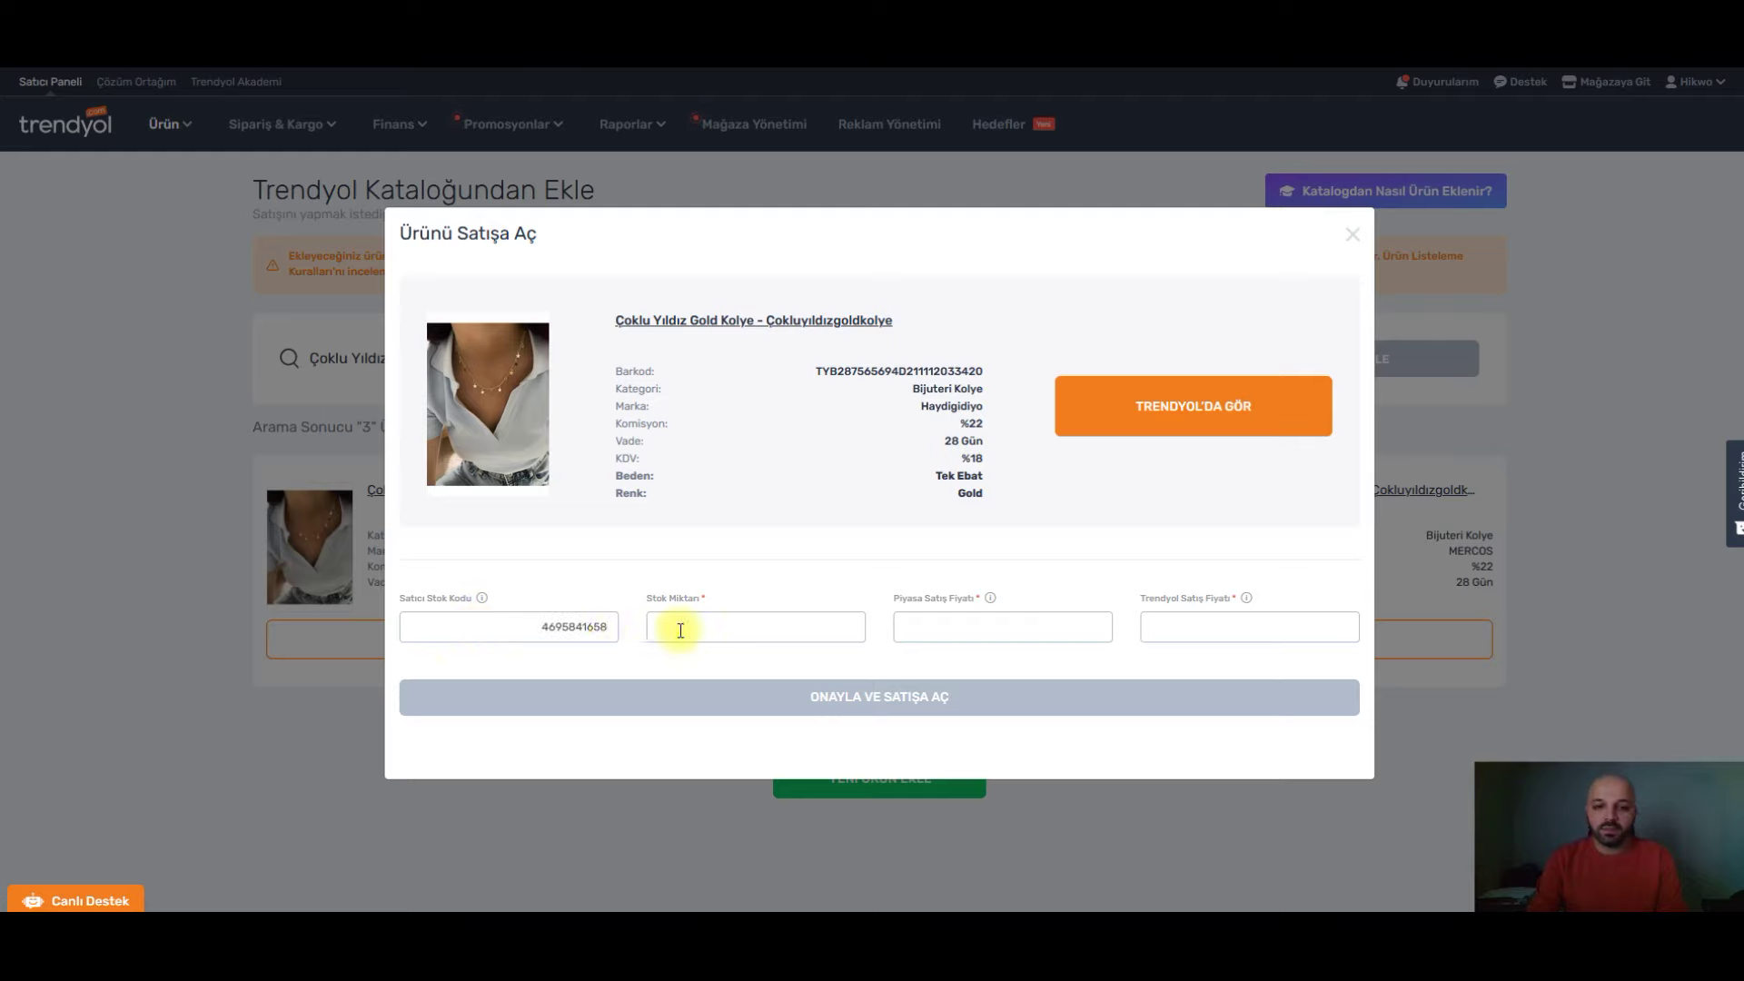
left_click(705, 627)
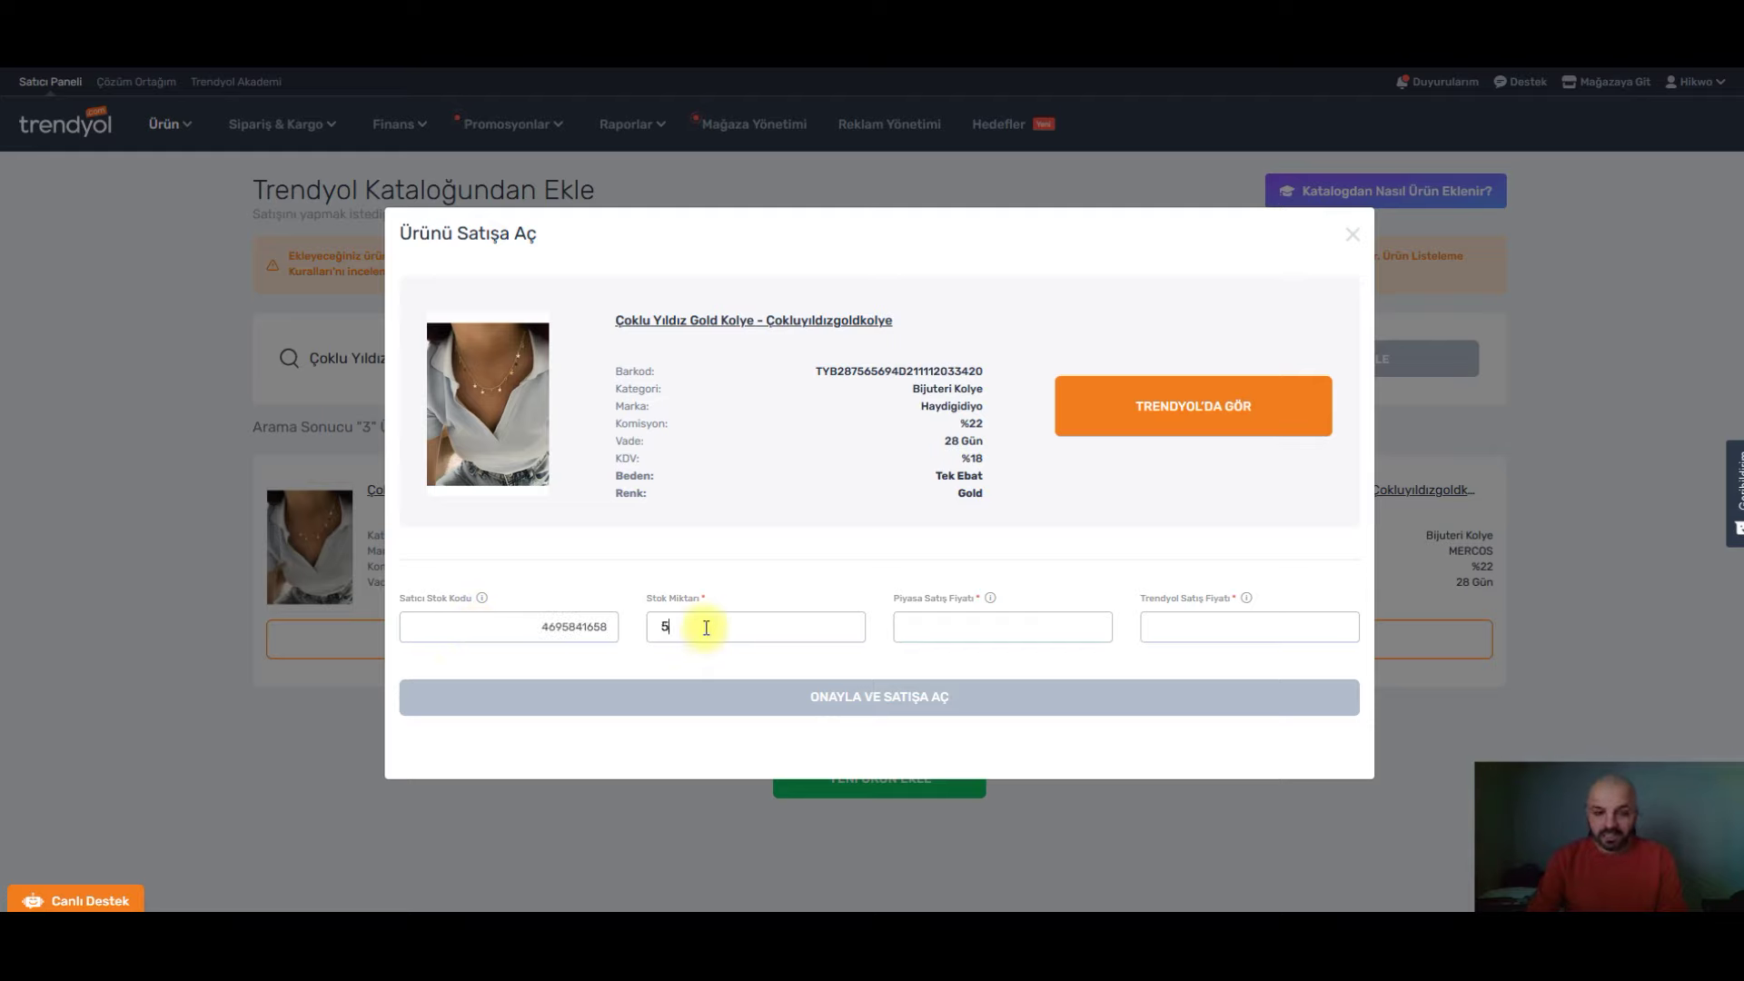
left_click(922, 627)
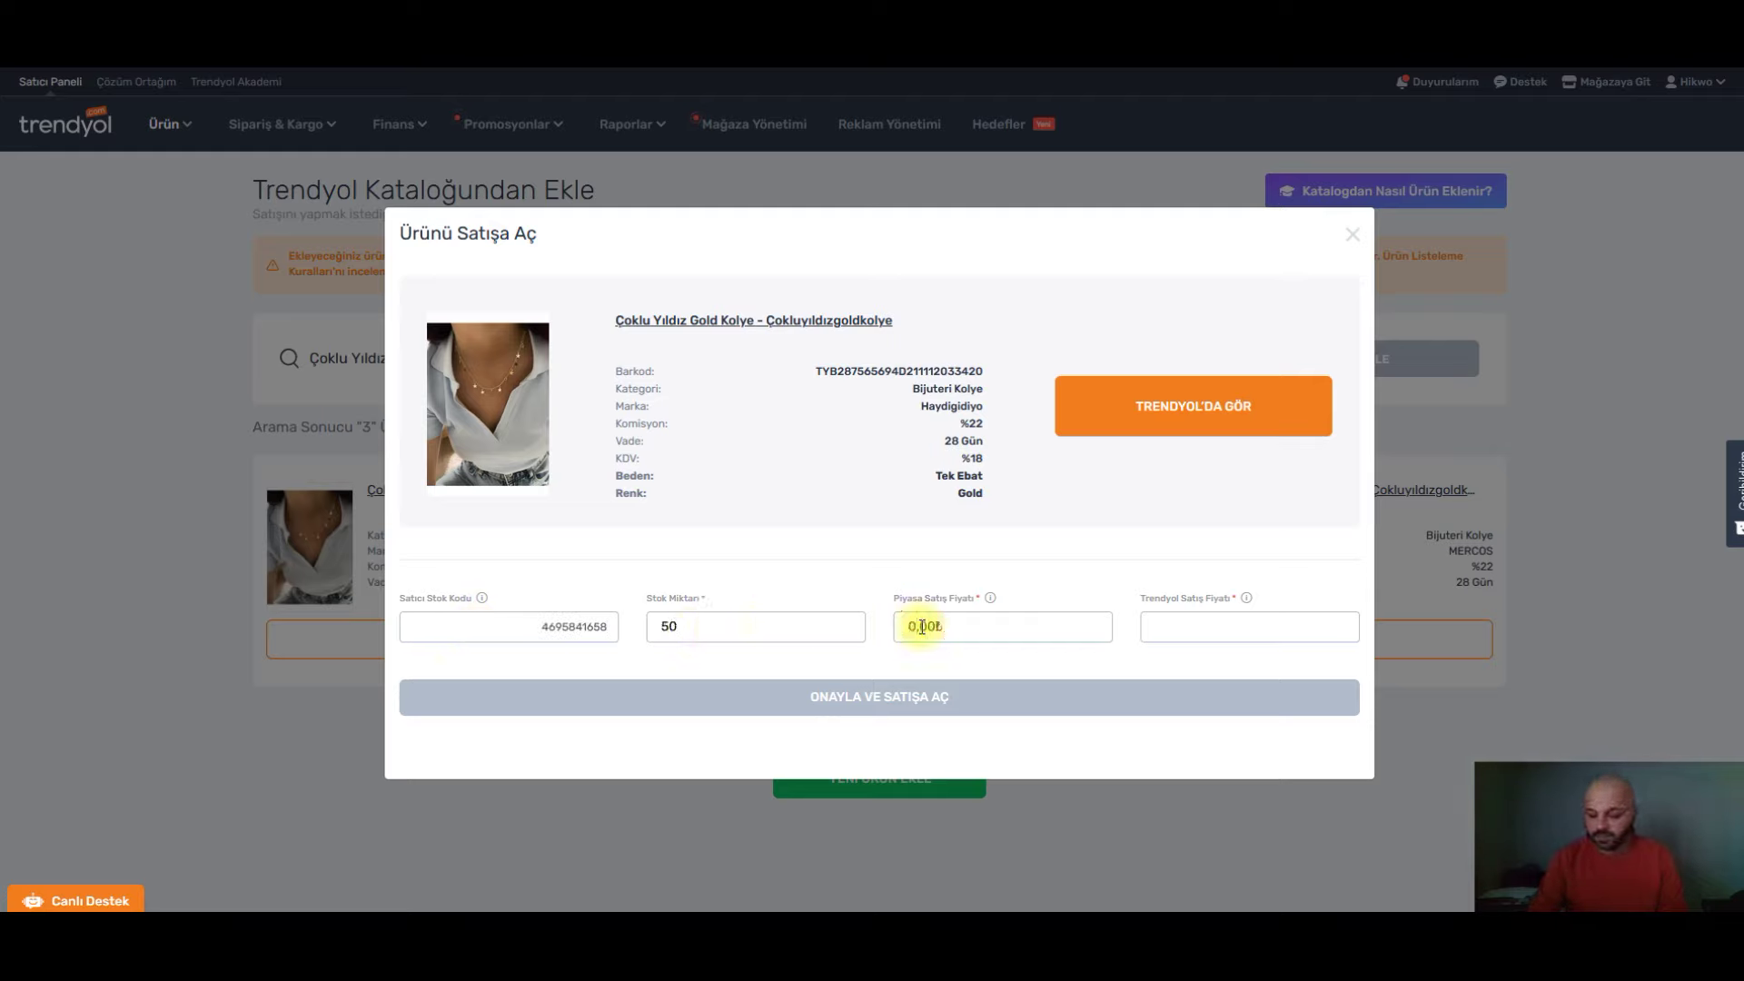
left_click(1195, 631)
type("20,00₺")
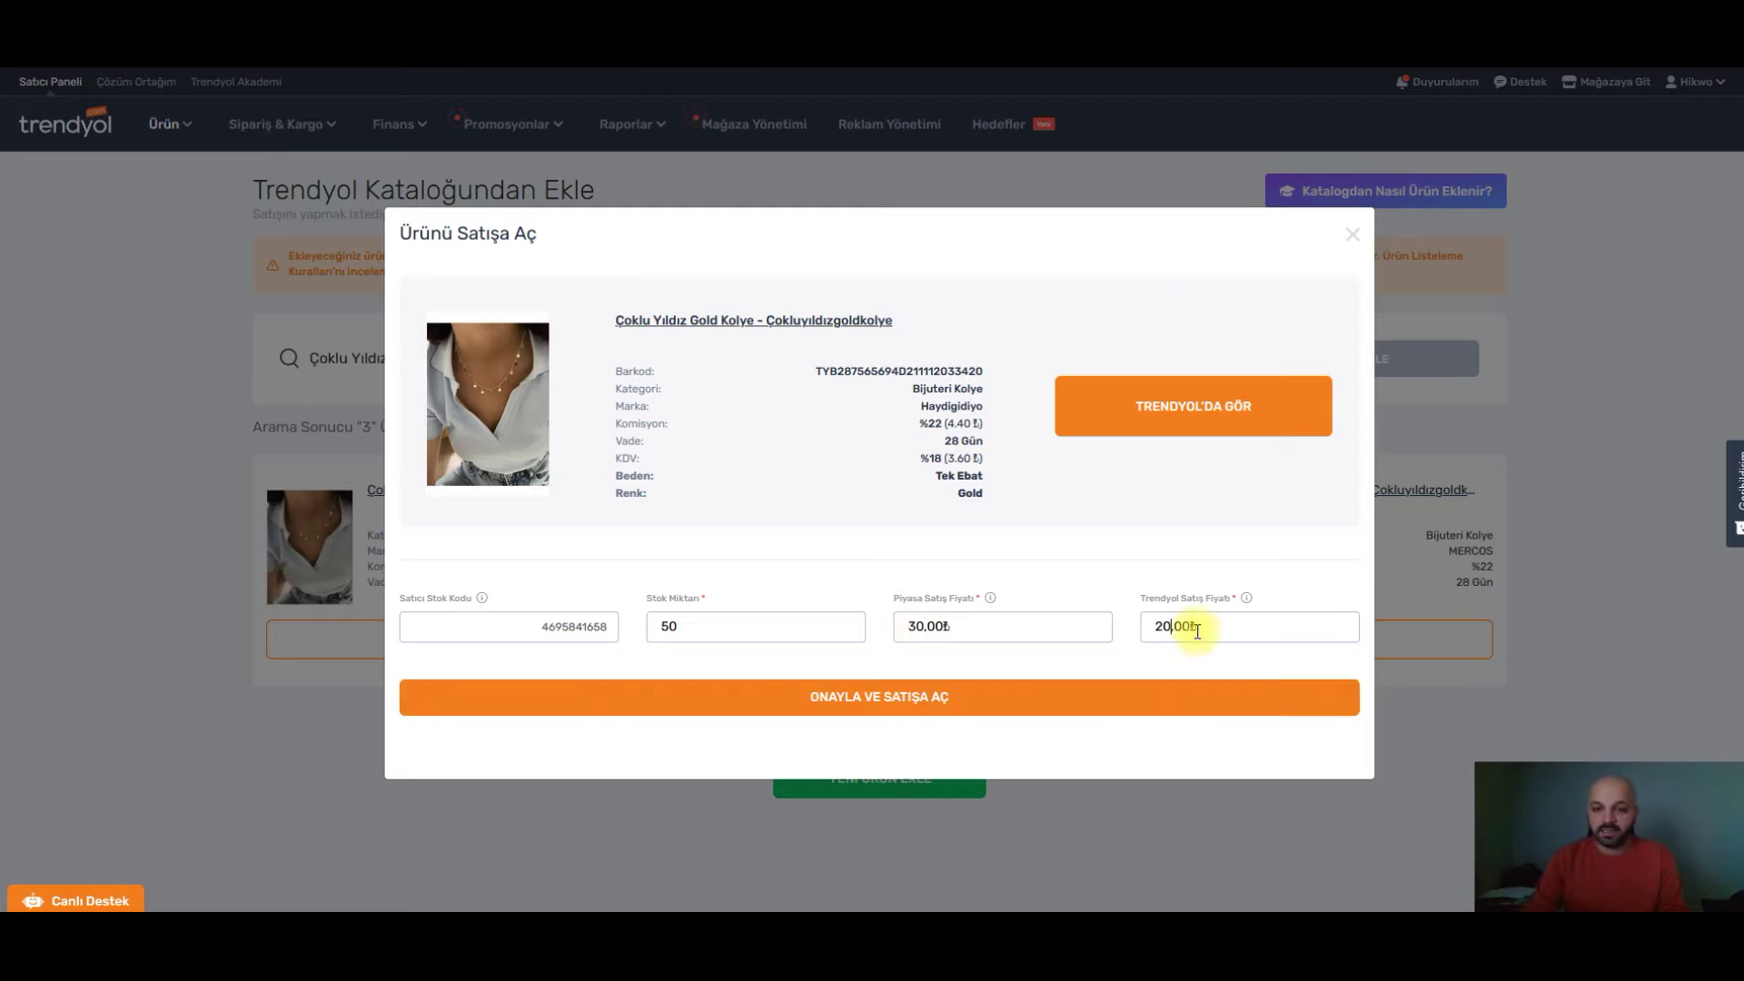
left_click(879, 697)
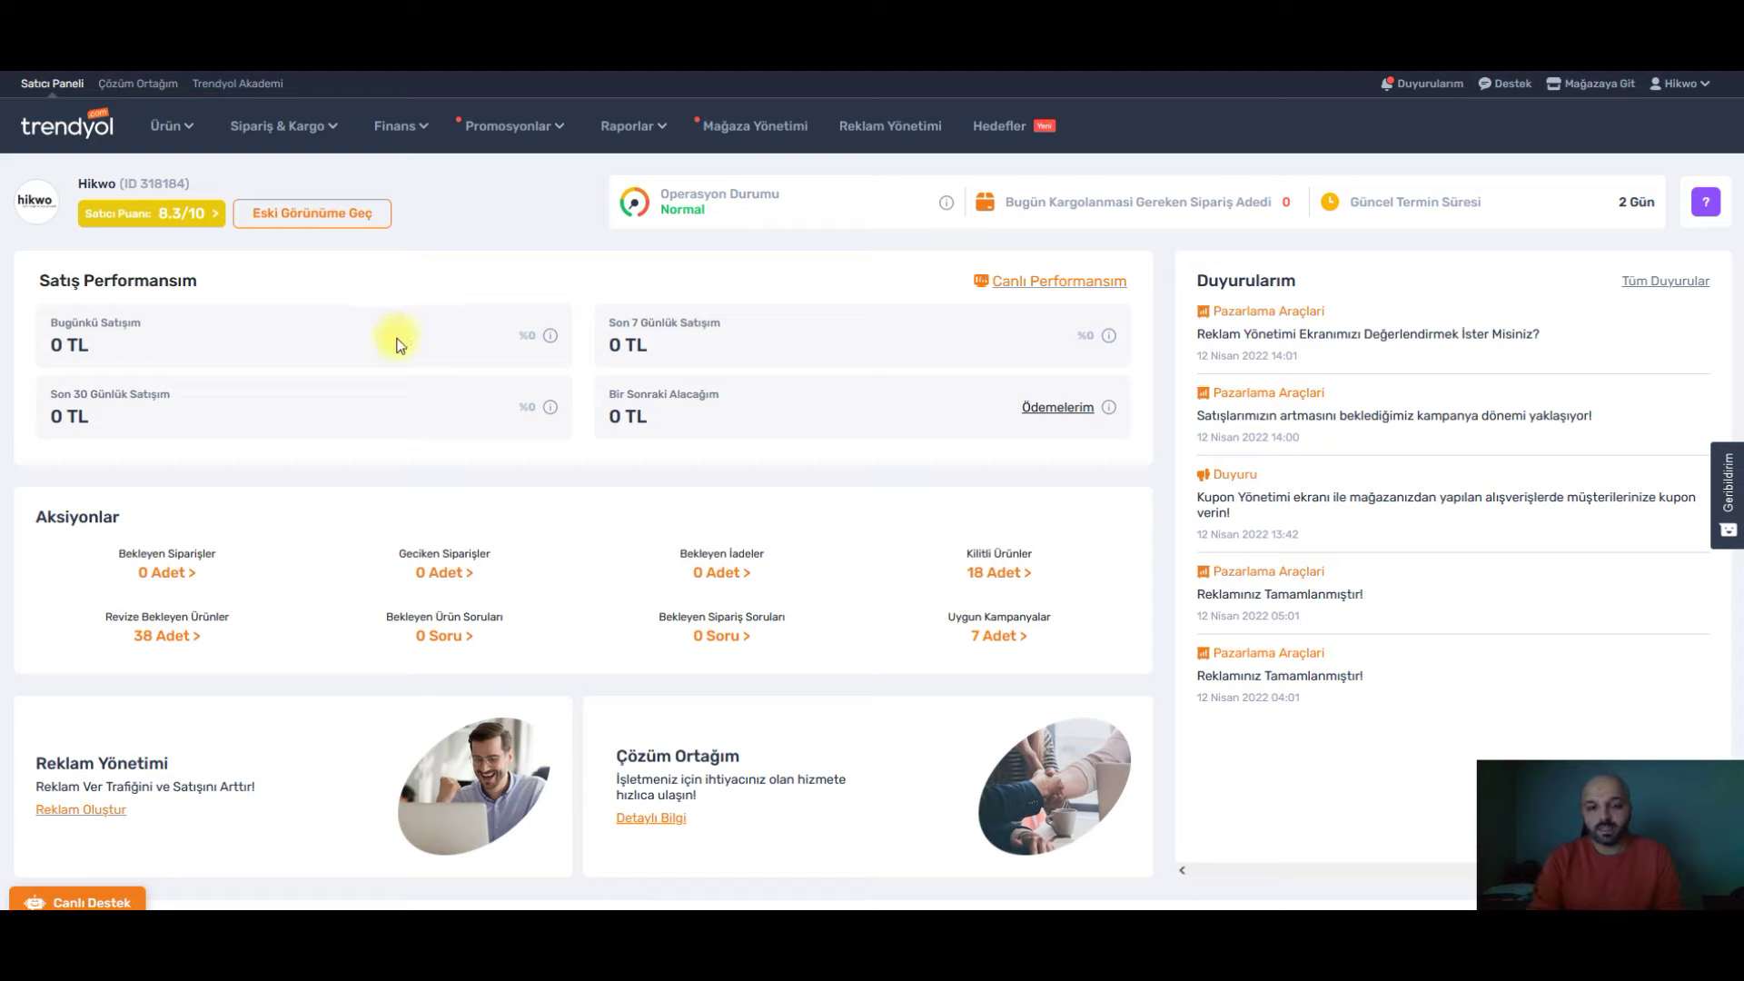
- Start creating a single new product and name it "Beyaz Aydınlatma Armatürü", leaving the suggested categories unused
left_click(166, 126)
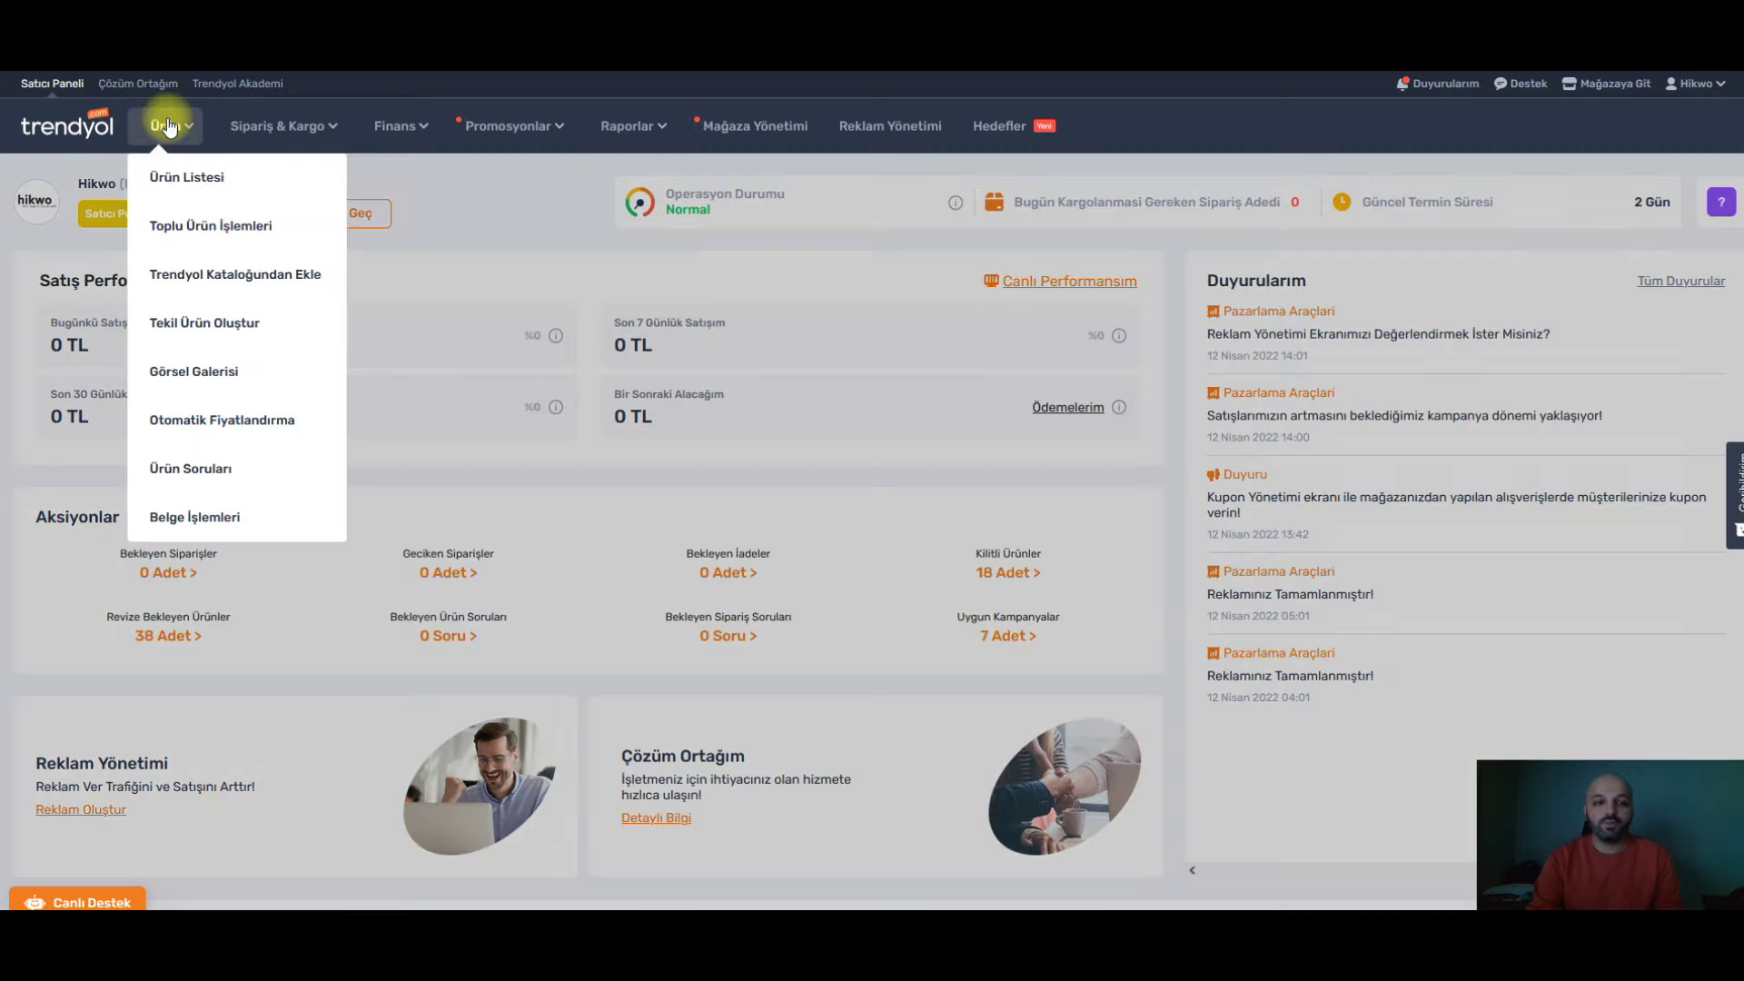
left_click(214, 326)
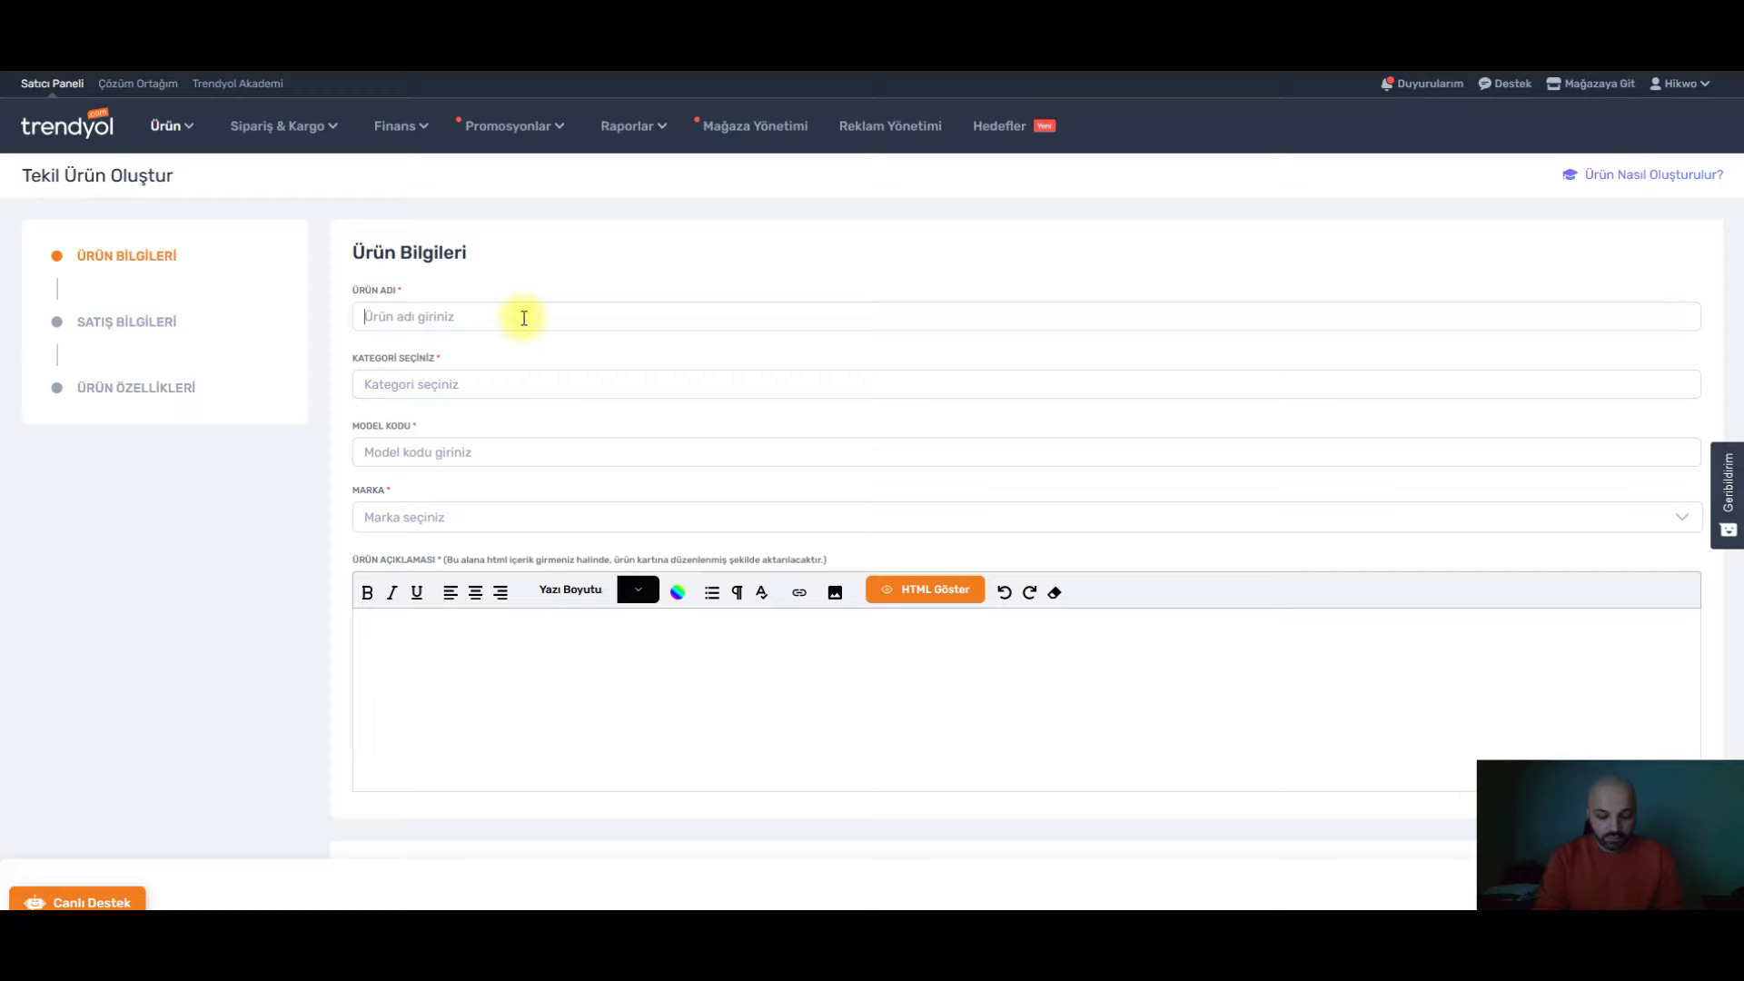
type("Beyaz Aydın")
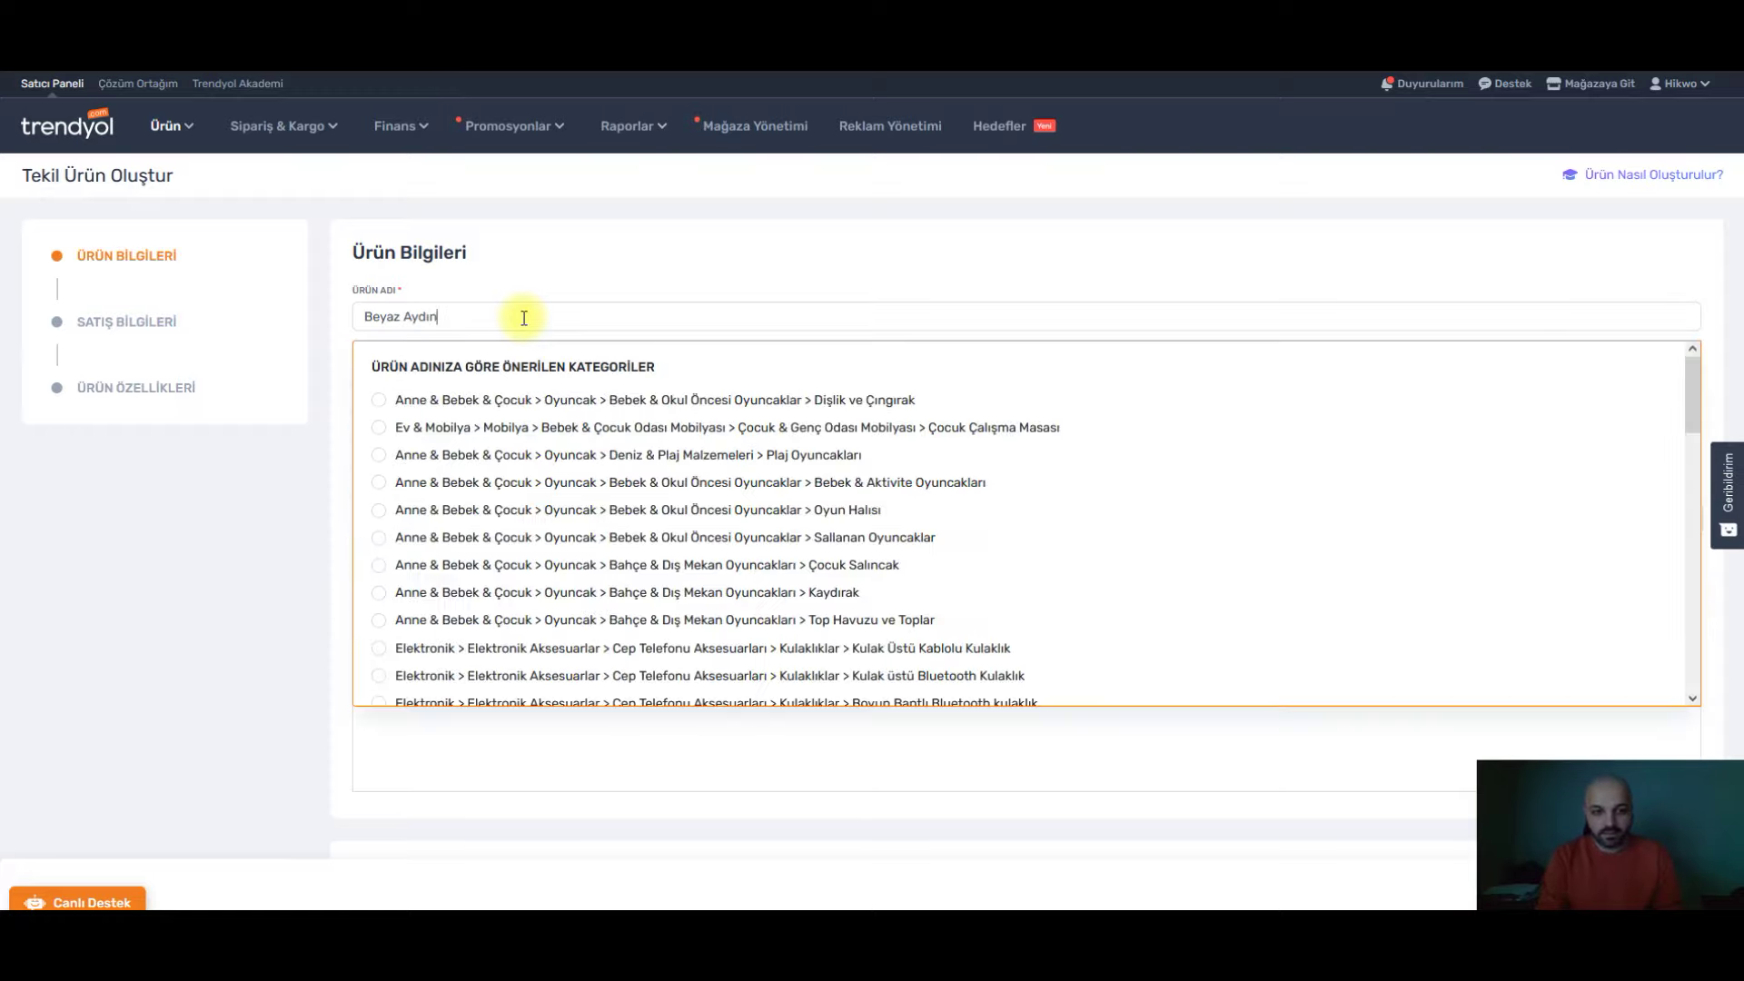
type("latma Armatürü")
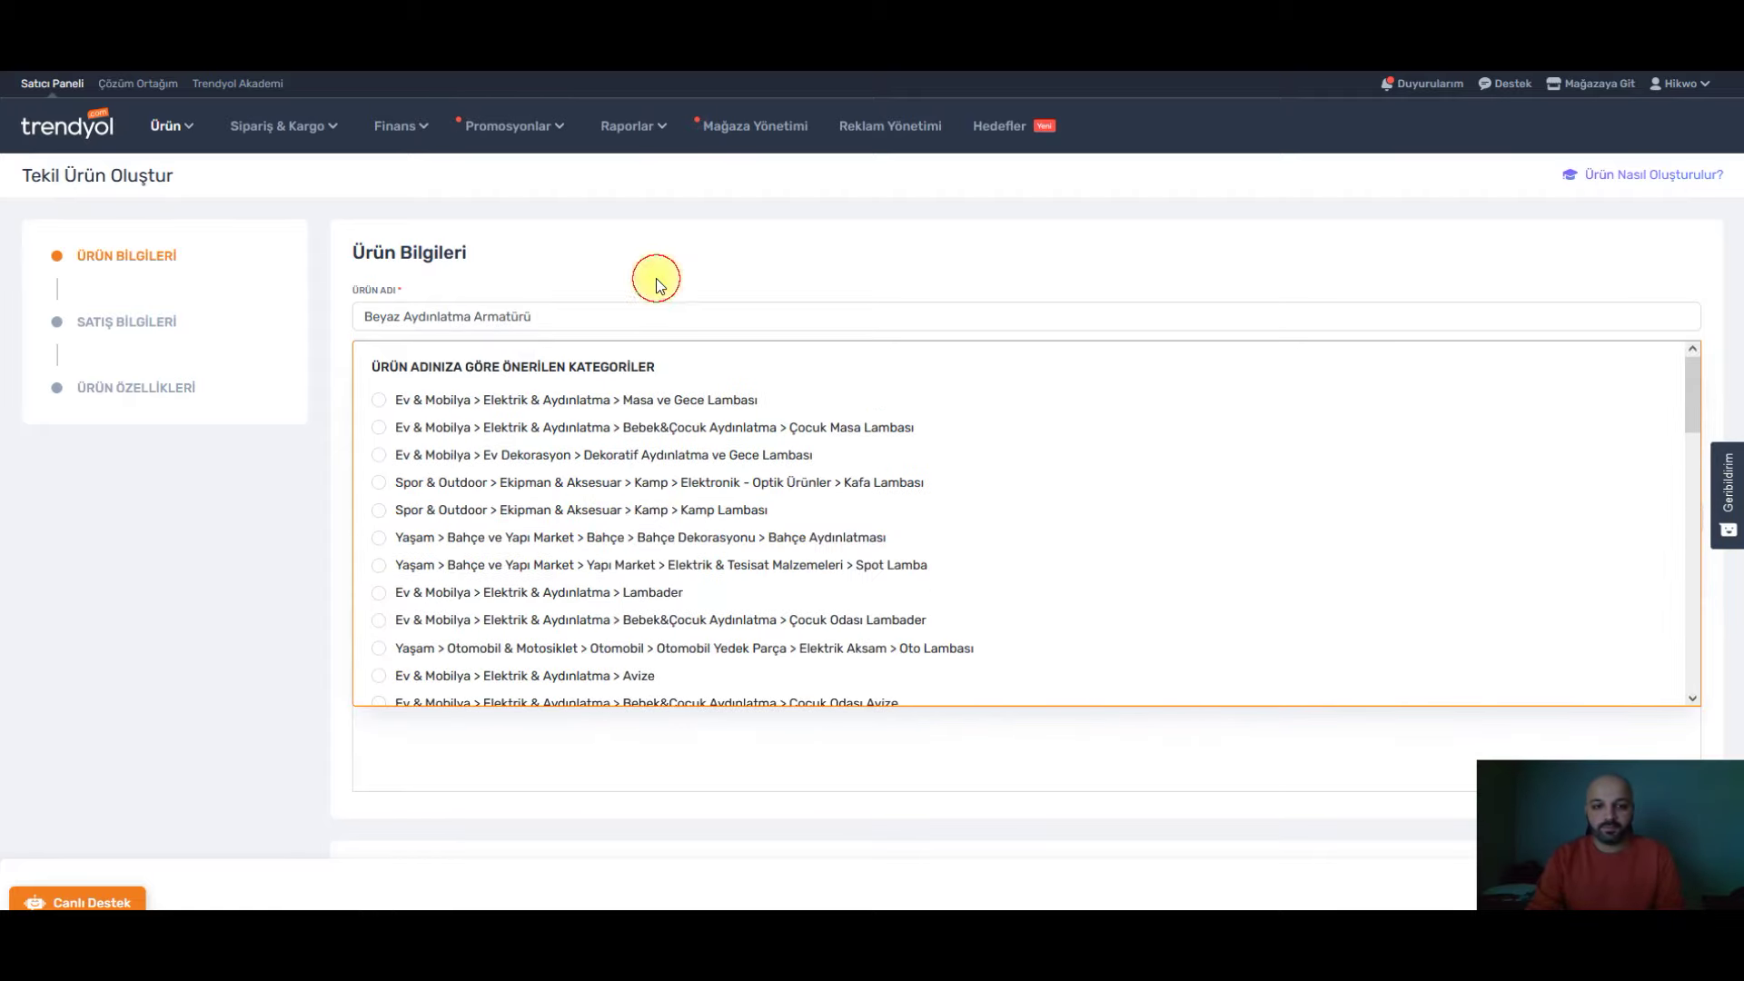
left_click(656, 278)
- Set the product's category to Ev & Mobilya > Elektrik & Aydınlatma > Aplik
left_click(508, 381)
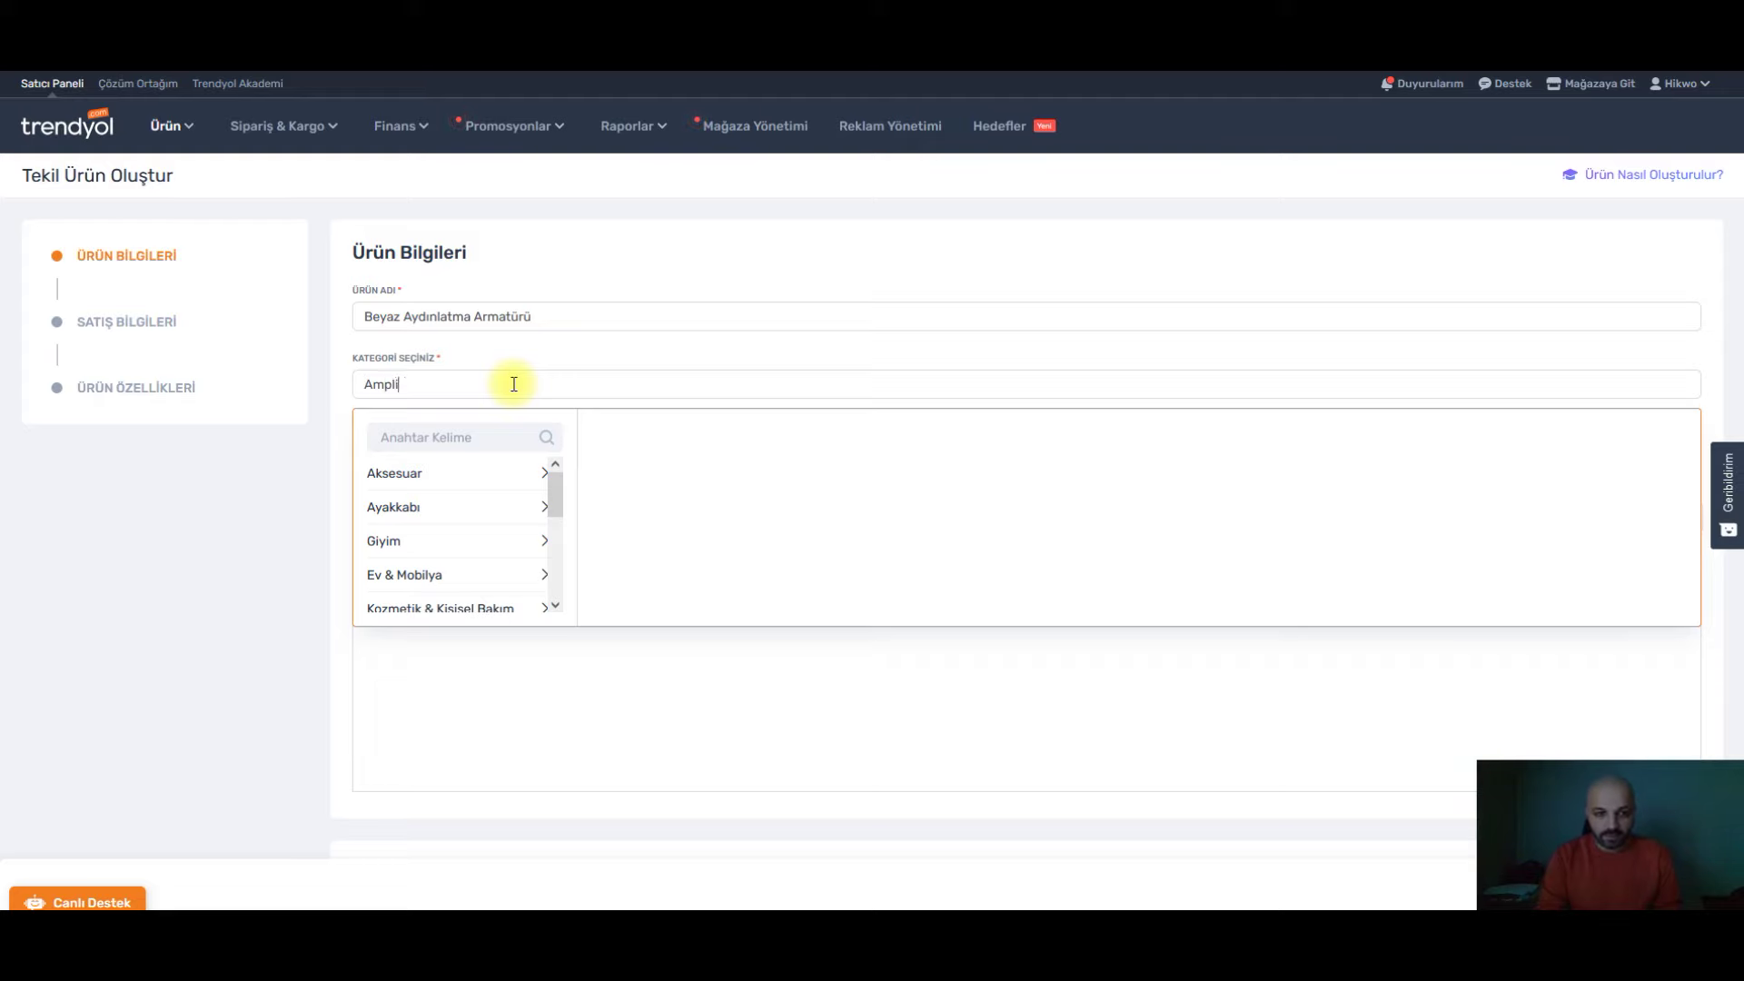
key("ctrl+a")
type("Ap")
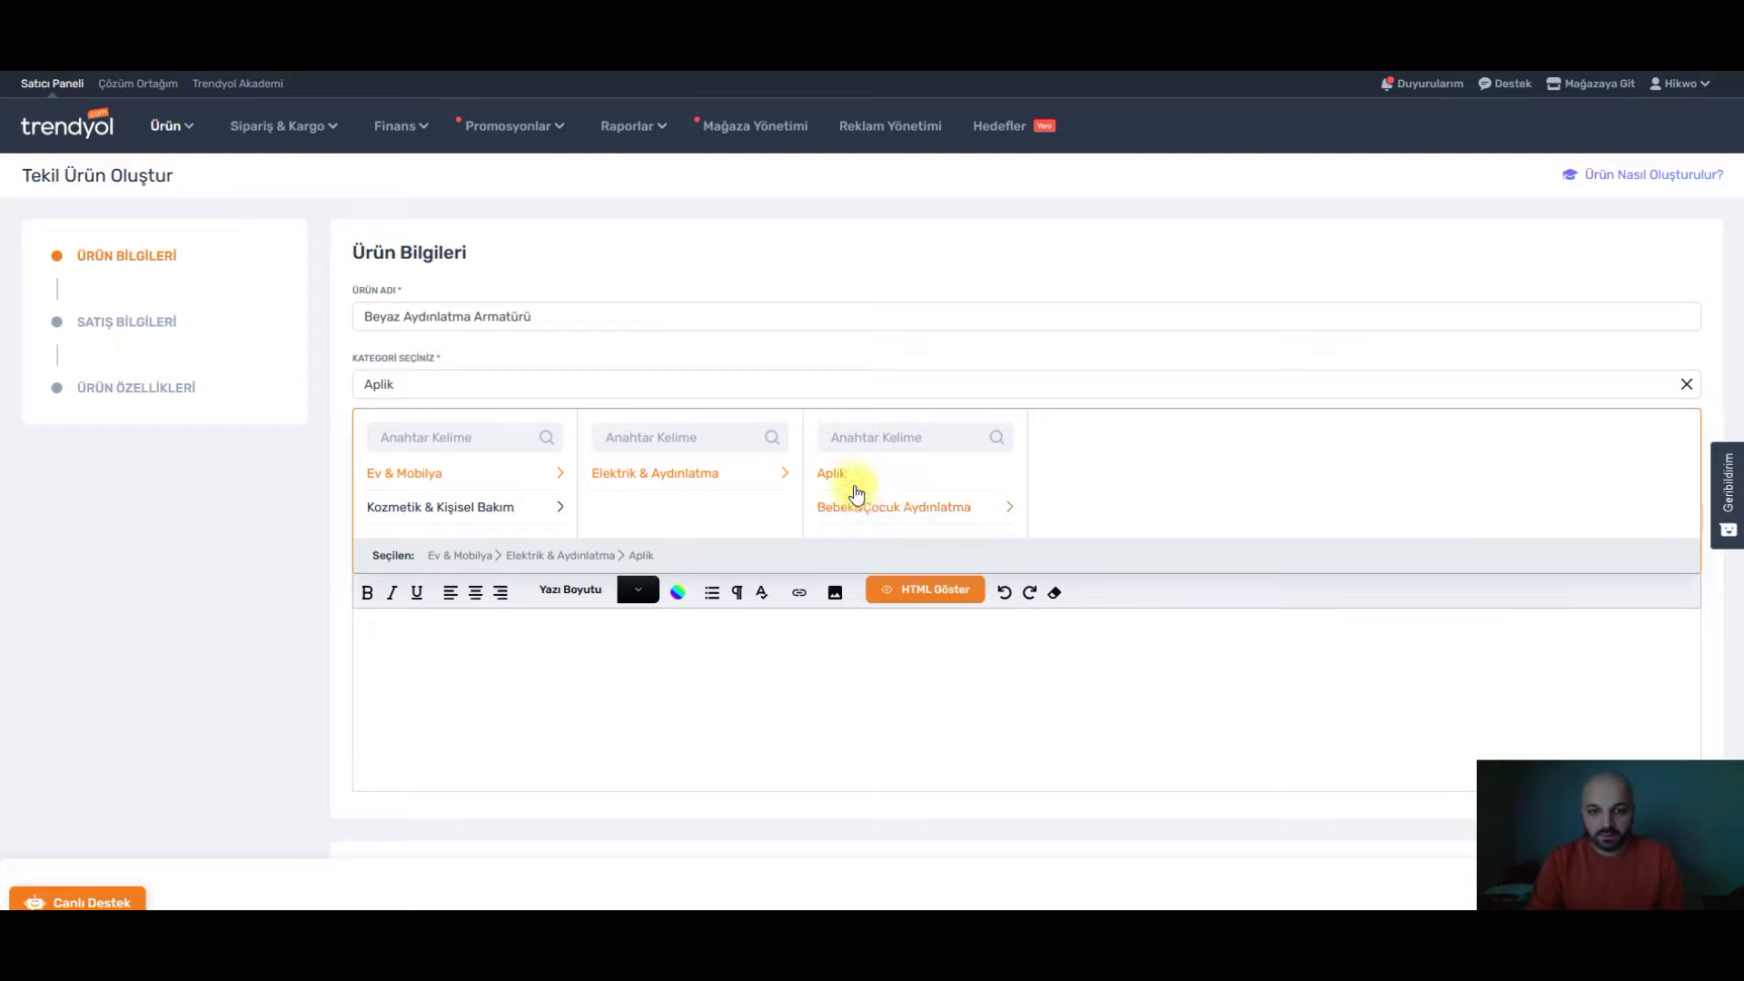
left_click(842, 475)
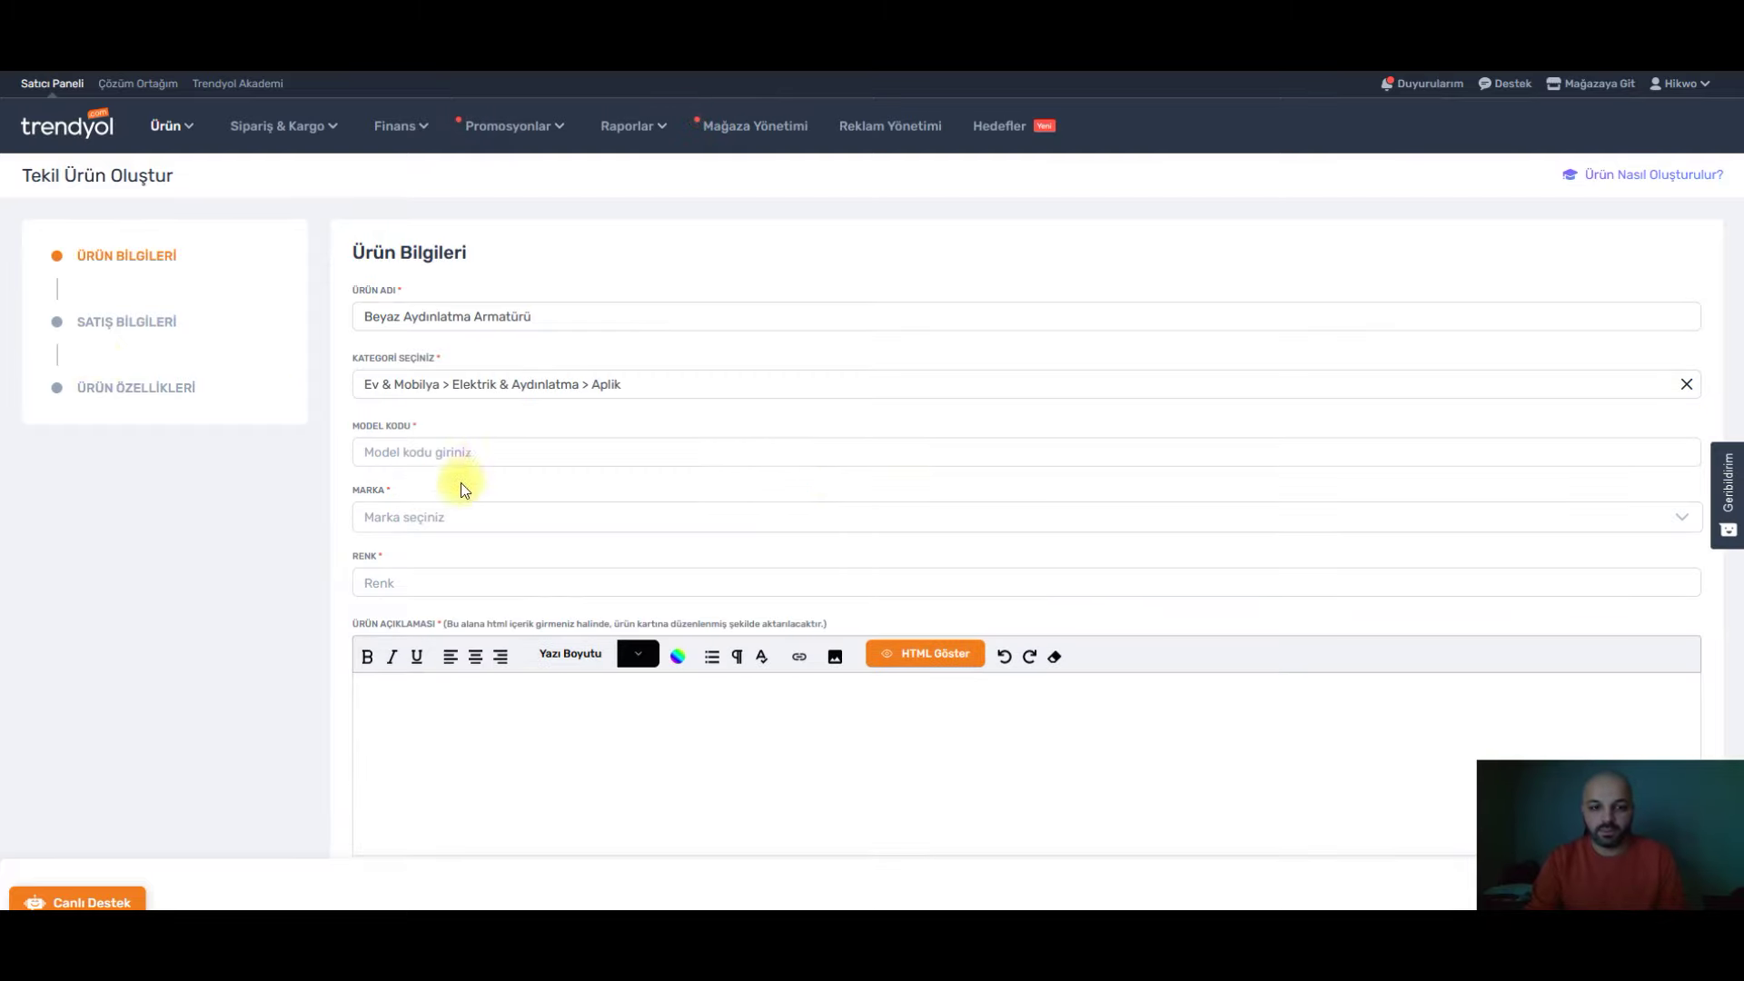
left_click(473, 462)
type("6546587465")
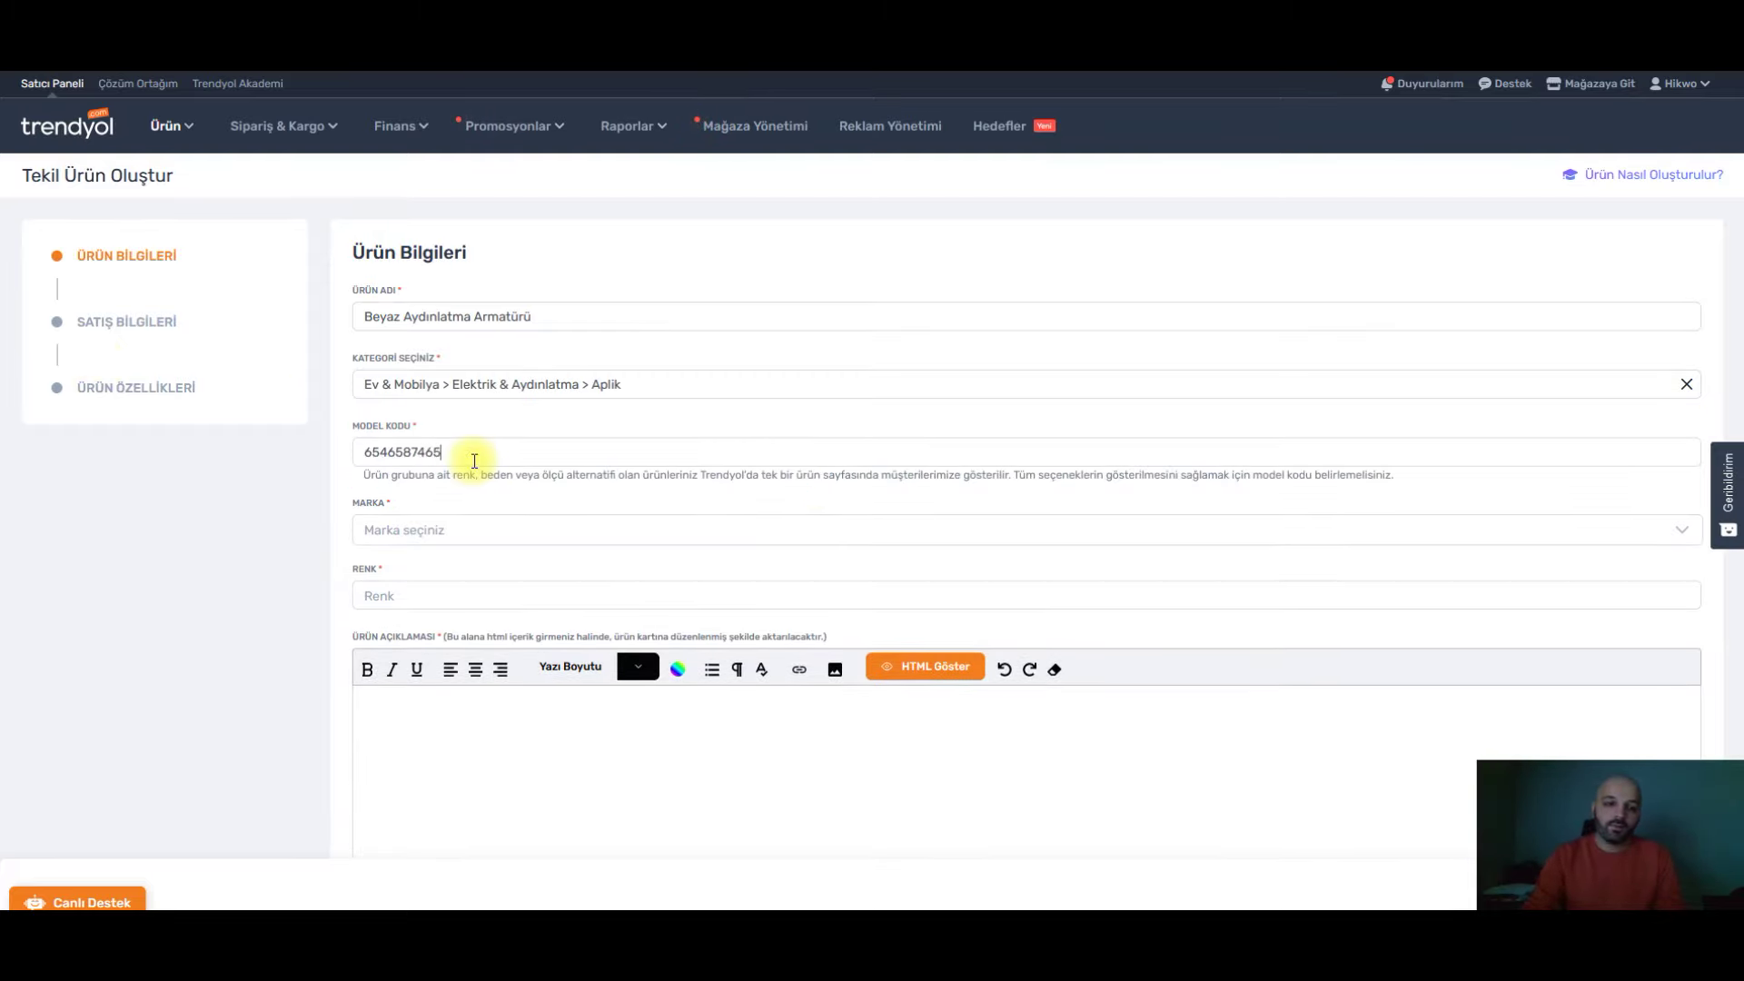
left_click(423, 525)
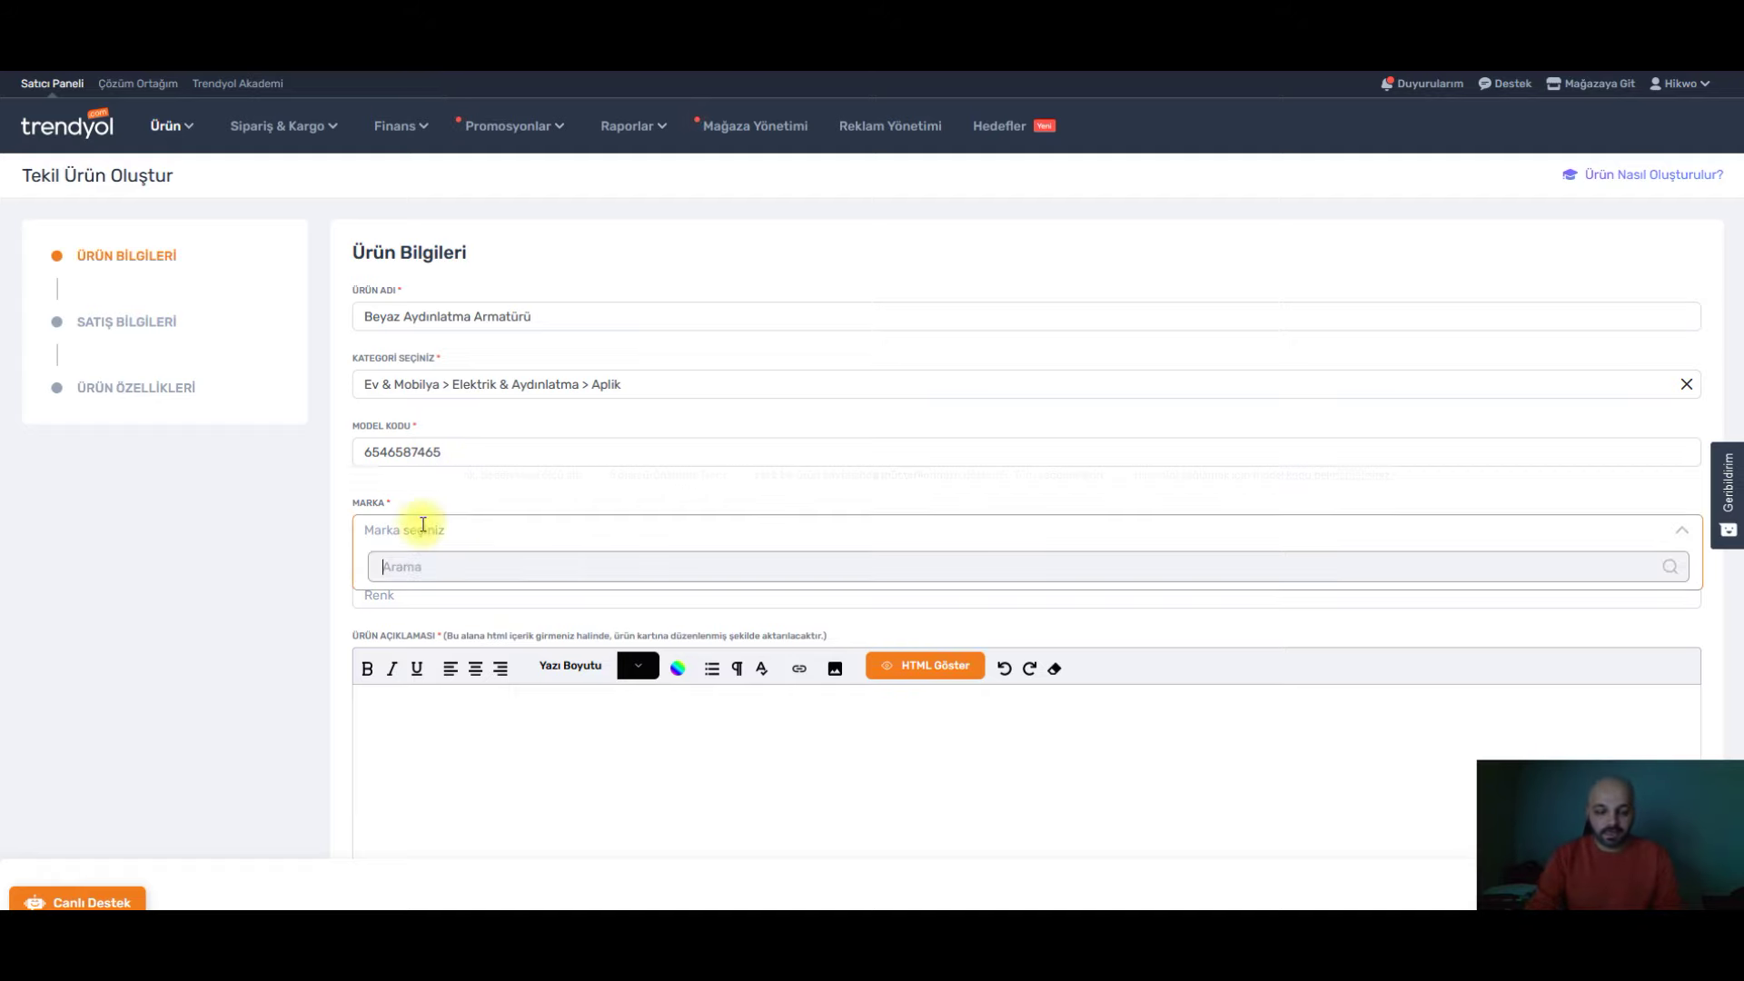
type("Mandib")
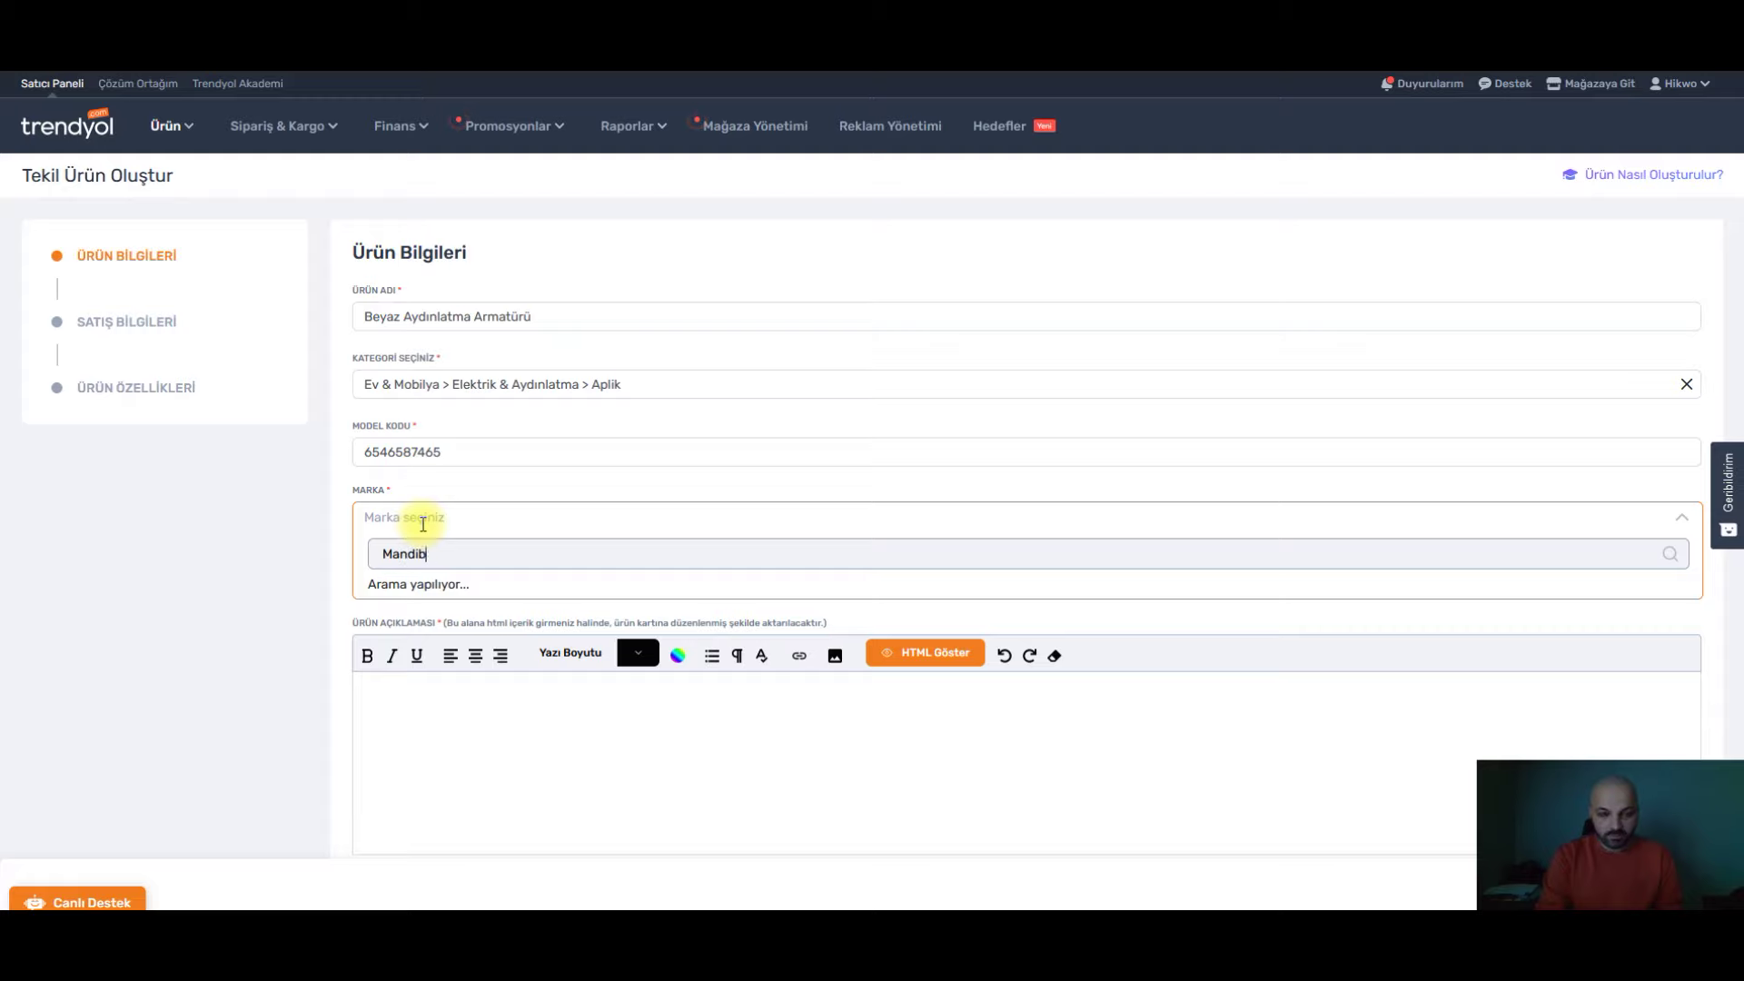
type("a")
left_click(428, 591)
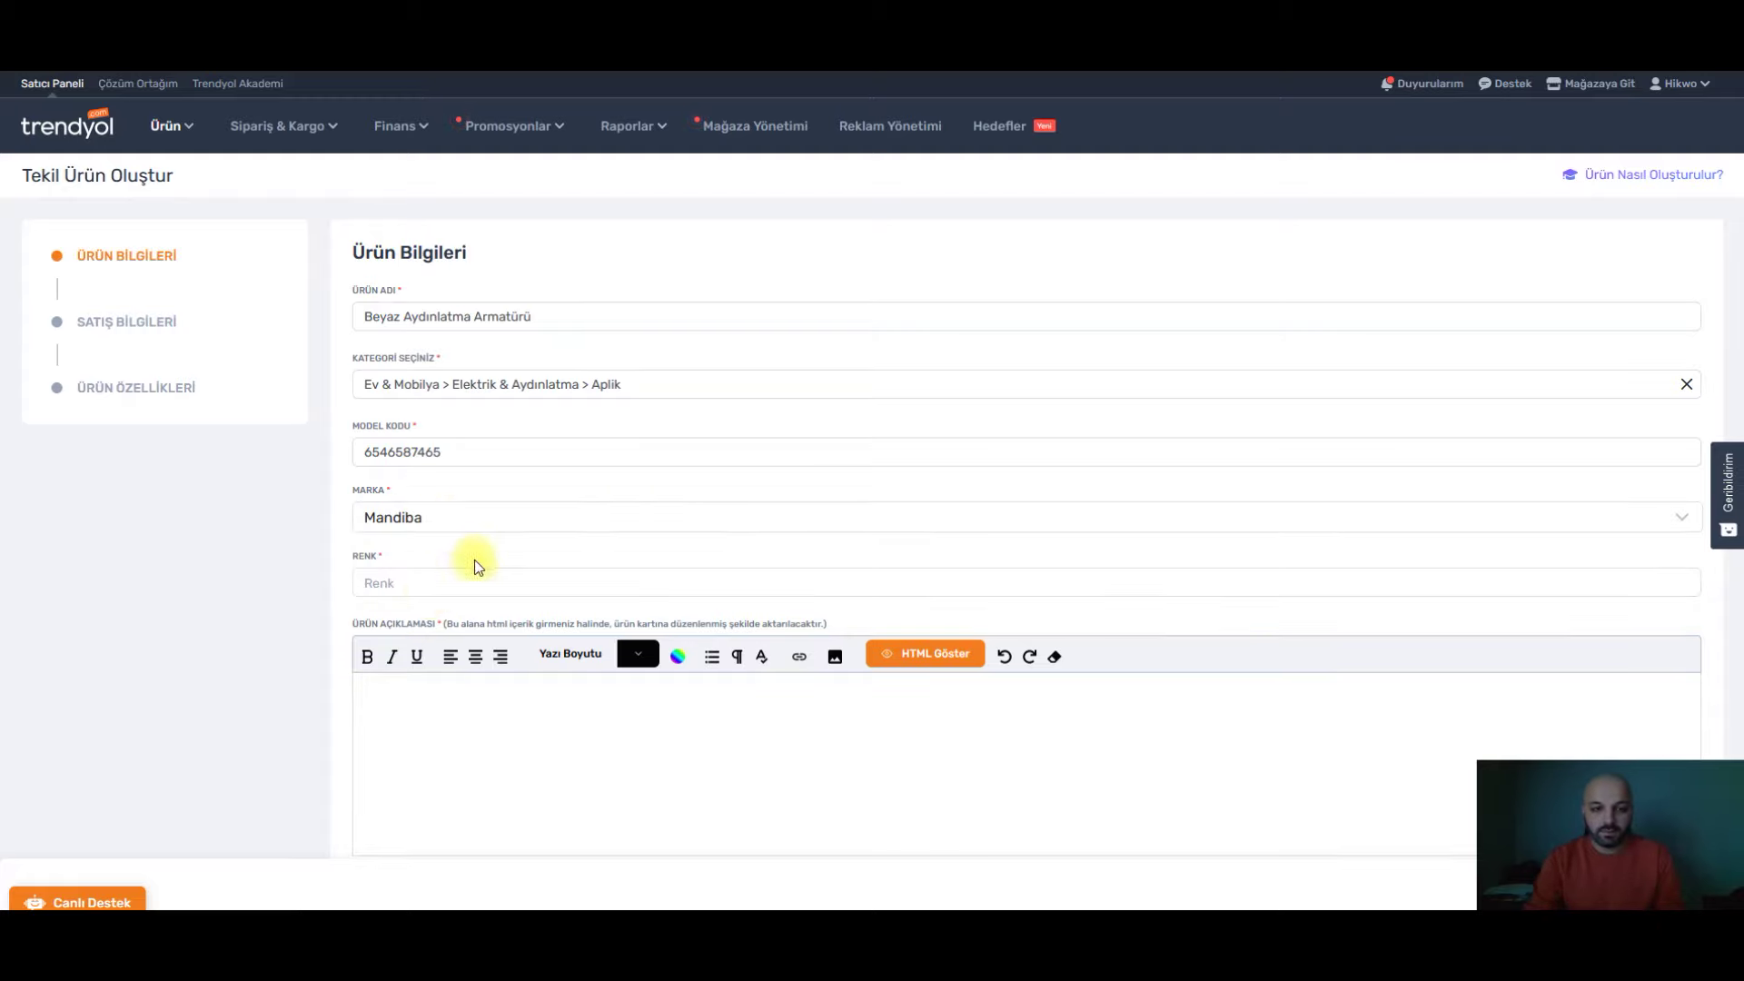
- Add Beyaz as the product's colour
left_click(420, 584)
type("Beyaz")
key("Return")
- Enter "Test Deneme" as the product description
scroll(521, 696, "down", 2)
left_click(531, 670)
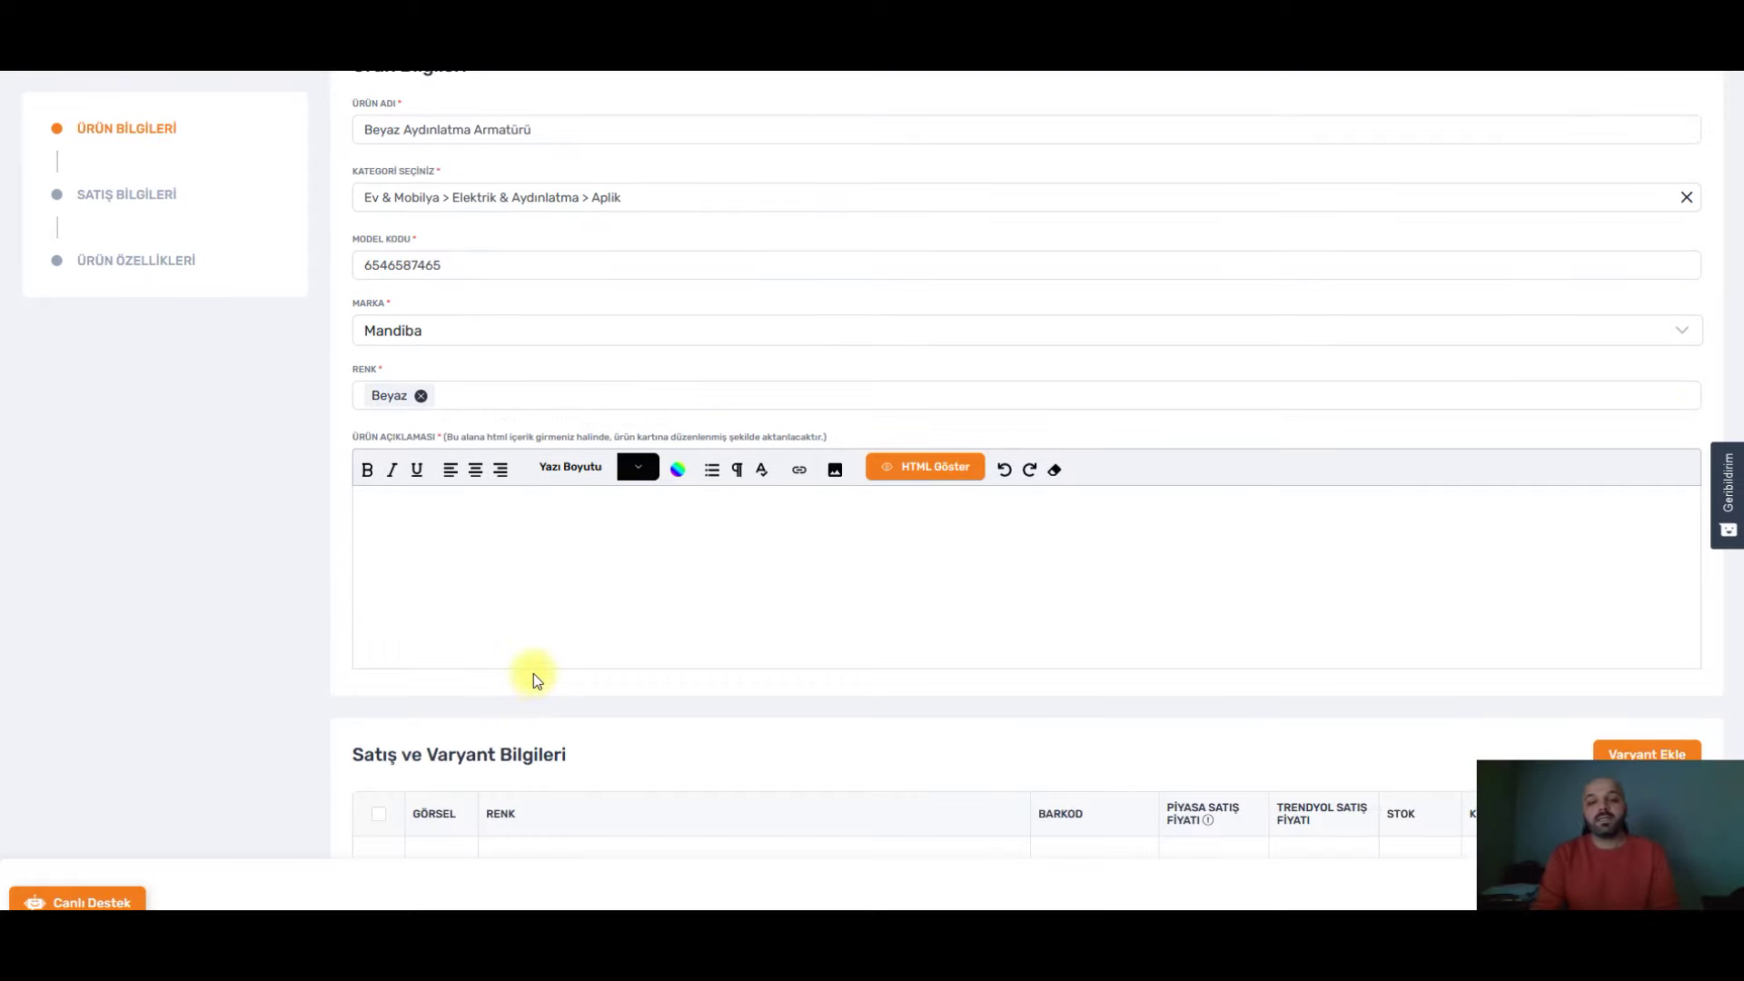
type("1")
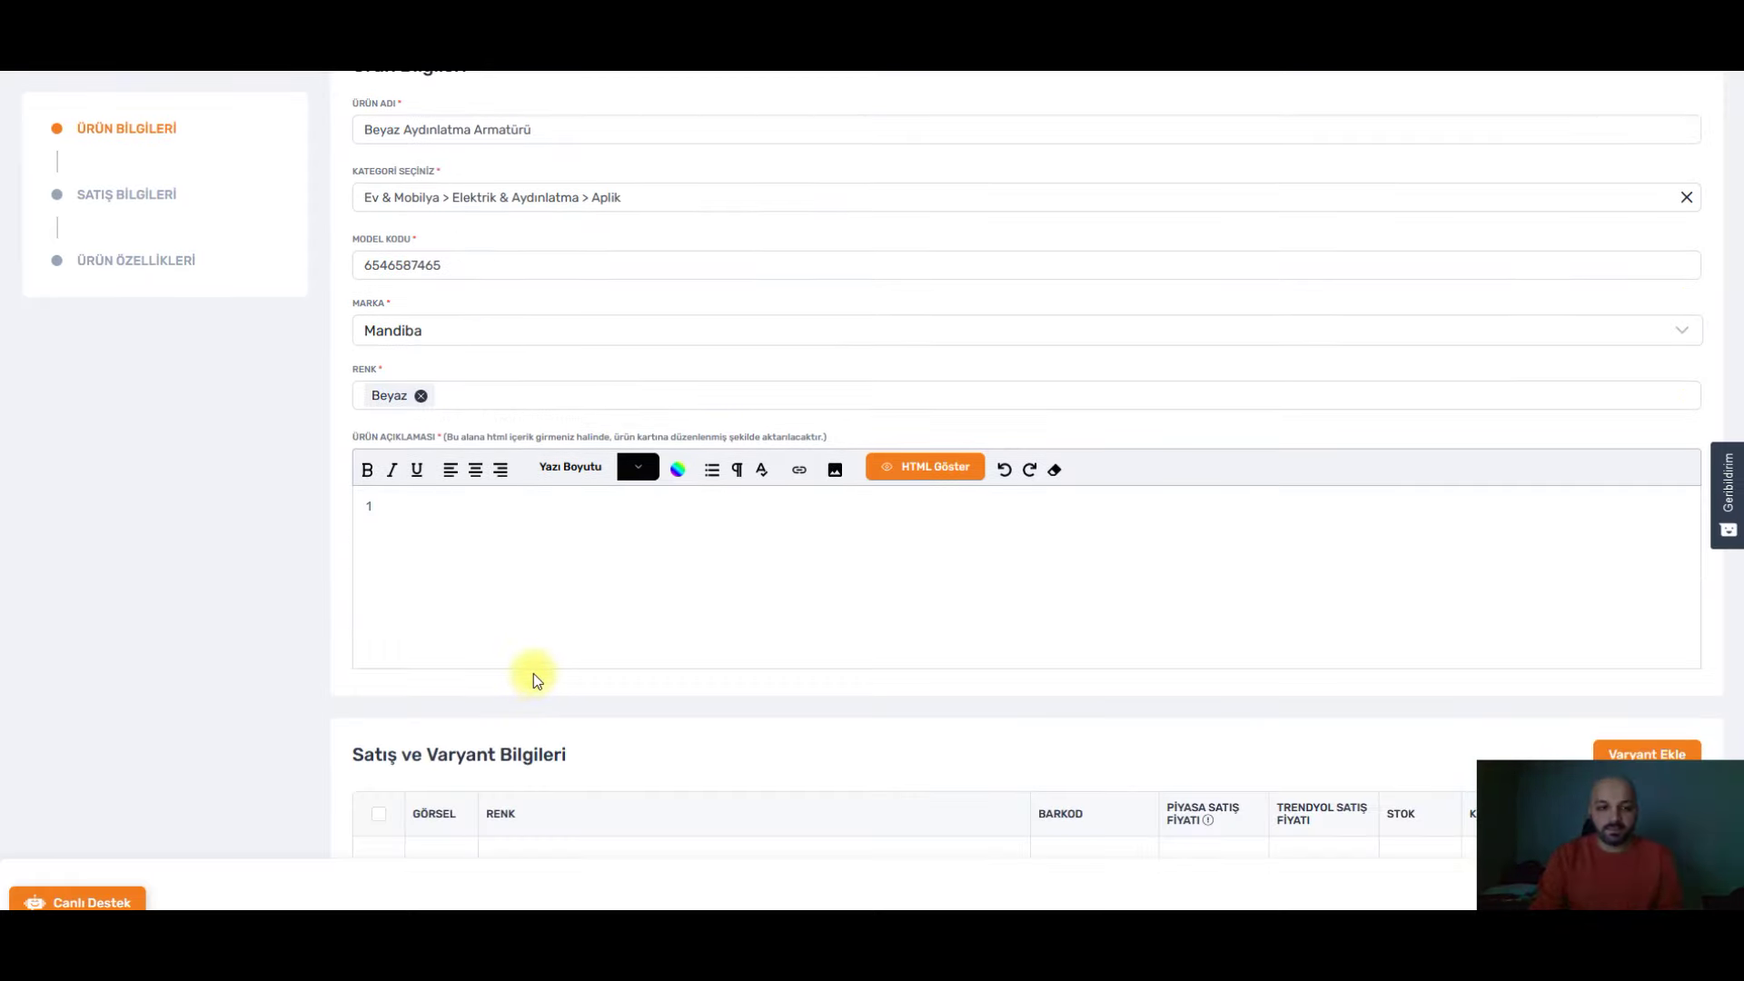
left_click(546, 554)
key("BackSpace")
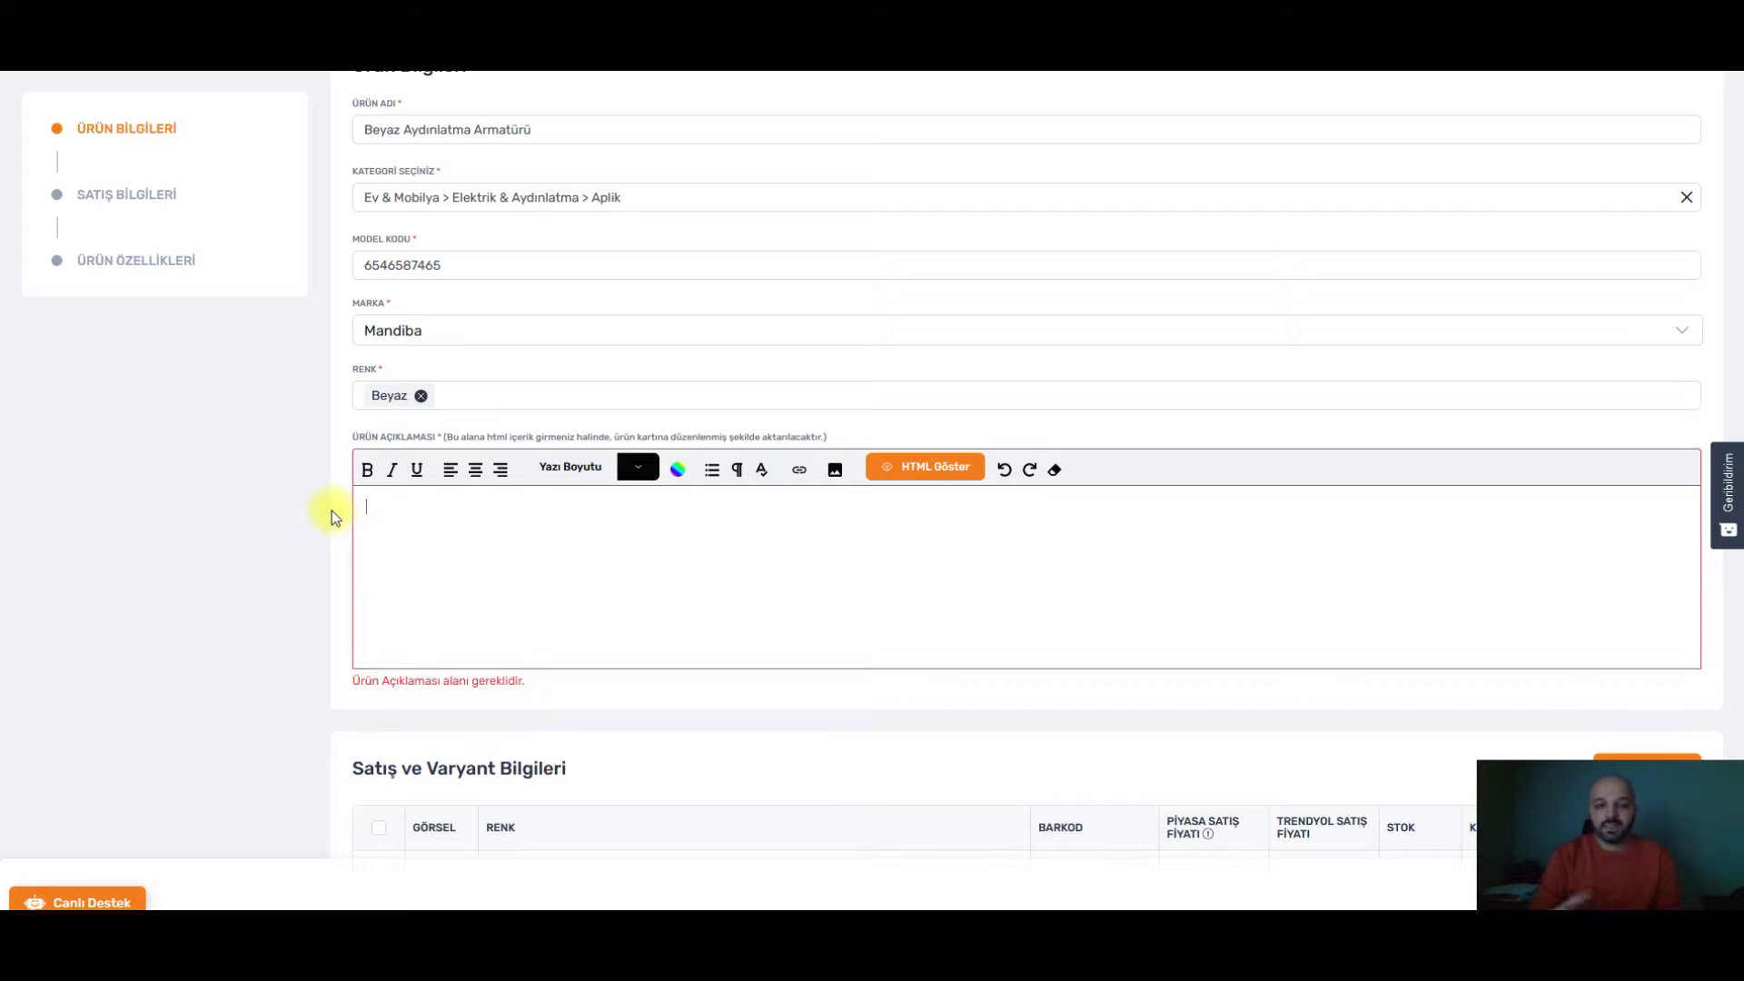
type("Test Deneme")
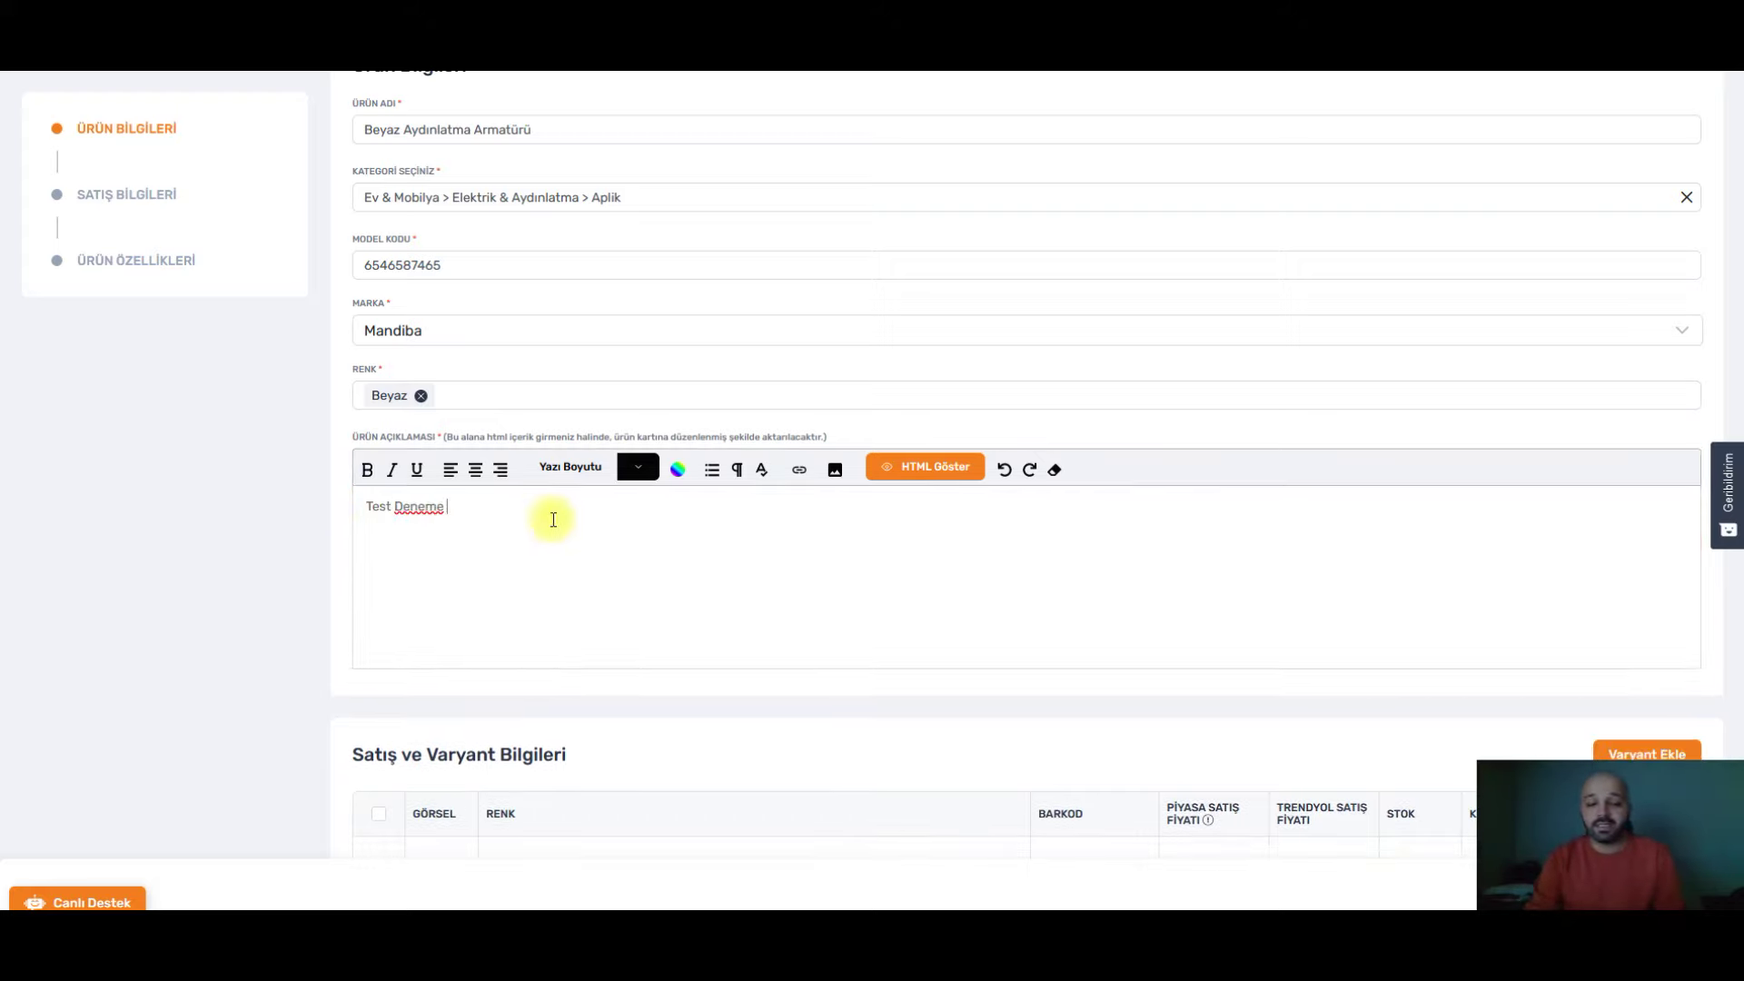
scroll(556, 522, "up", 2)
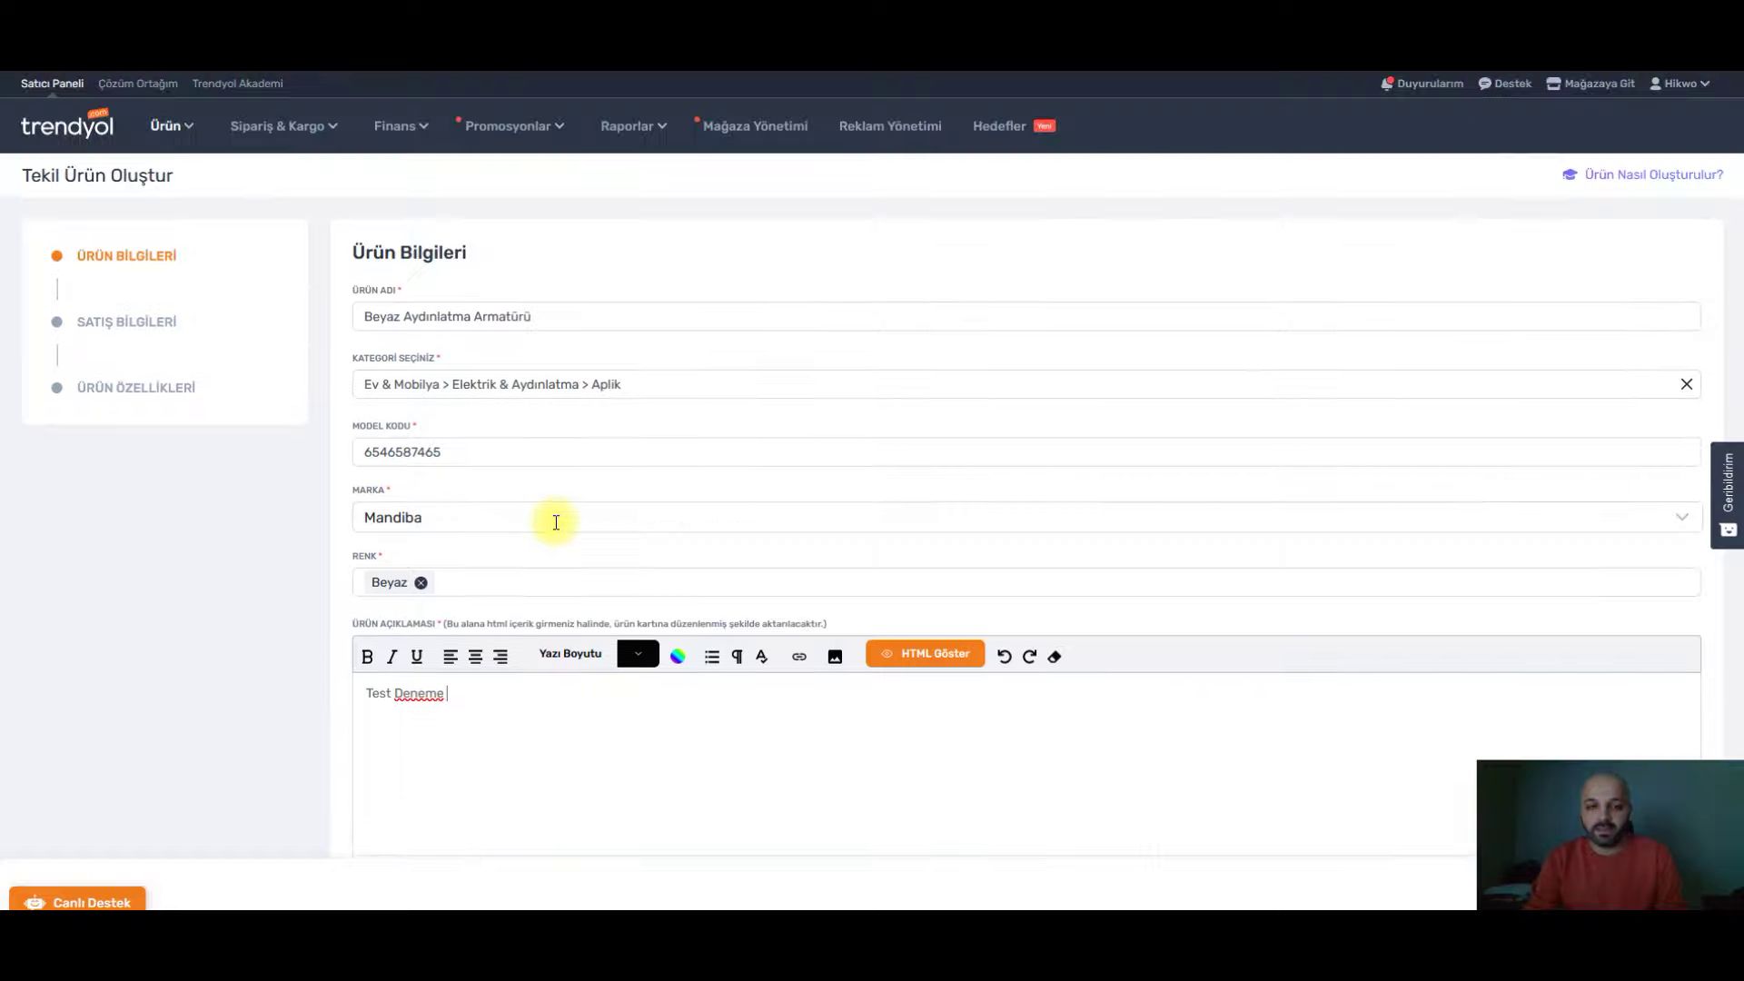
scroll(491, 727, "down", 2)
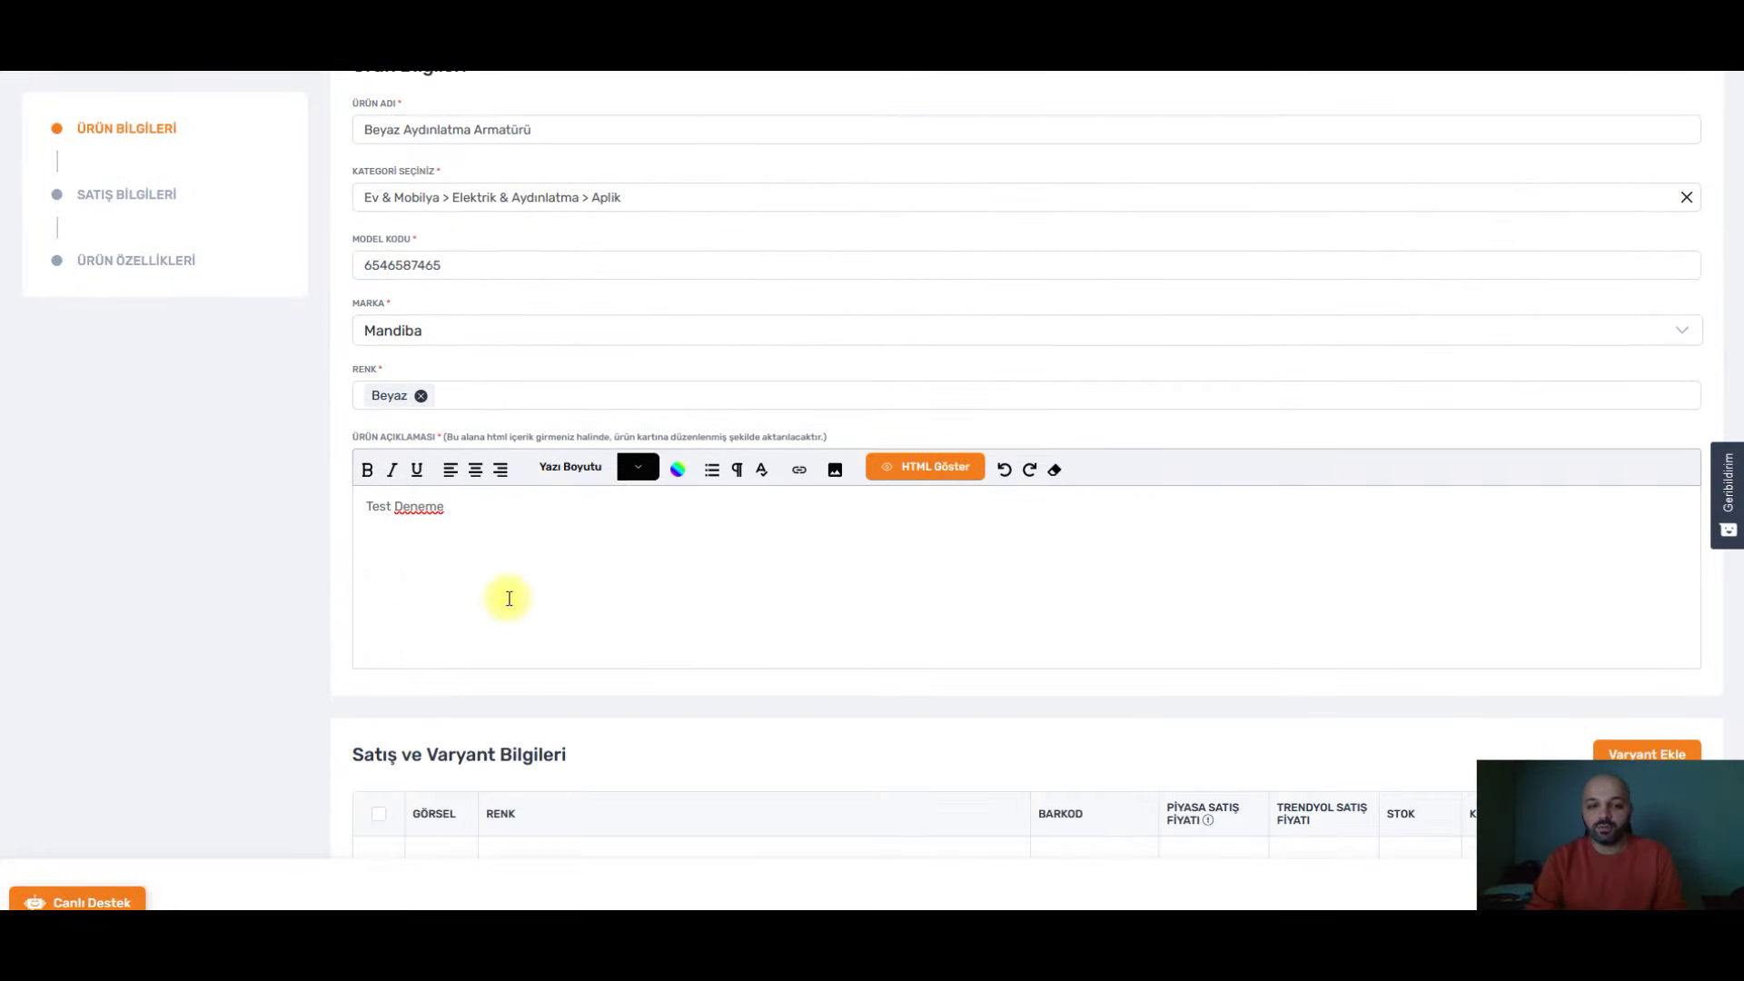
- Try to add maxresdefault.jpg from the Desktop folder as the Beyaz variant's product image
scroll(536, 591, "down", 2)
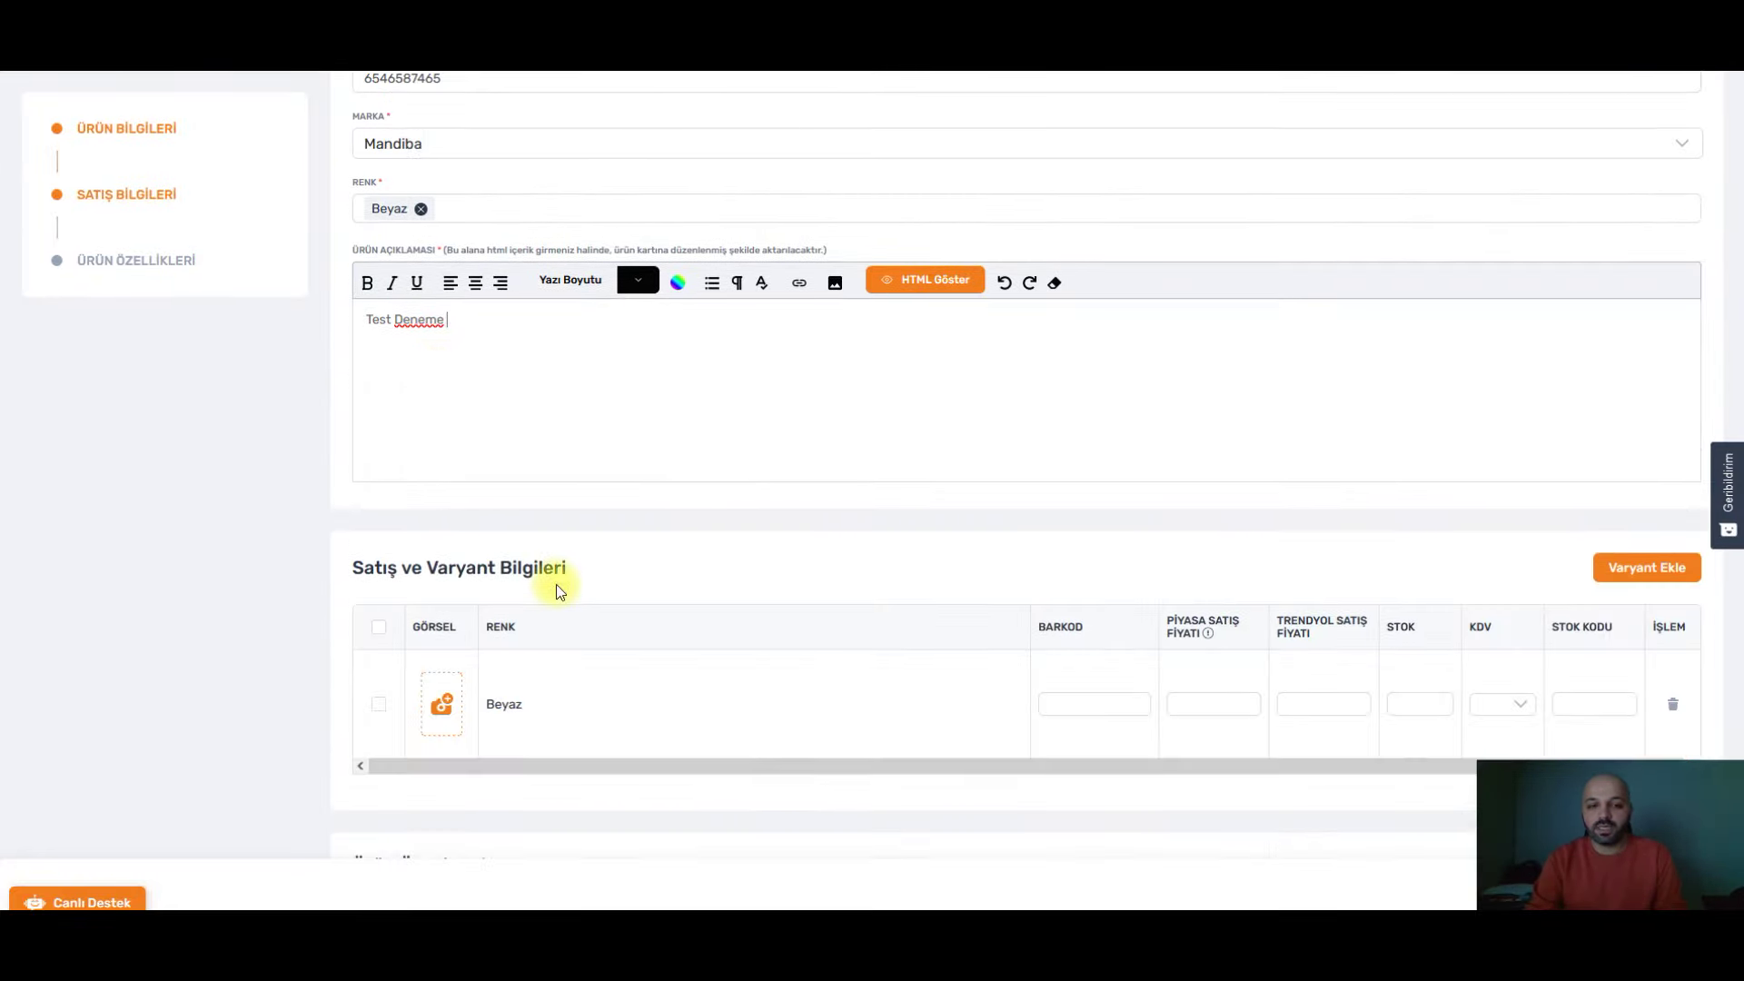
left_click(441, 700)
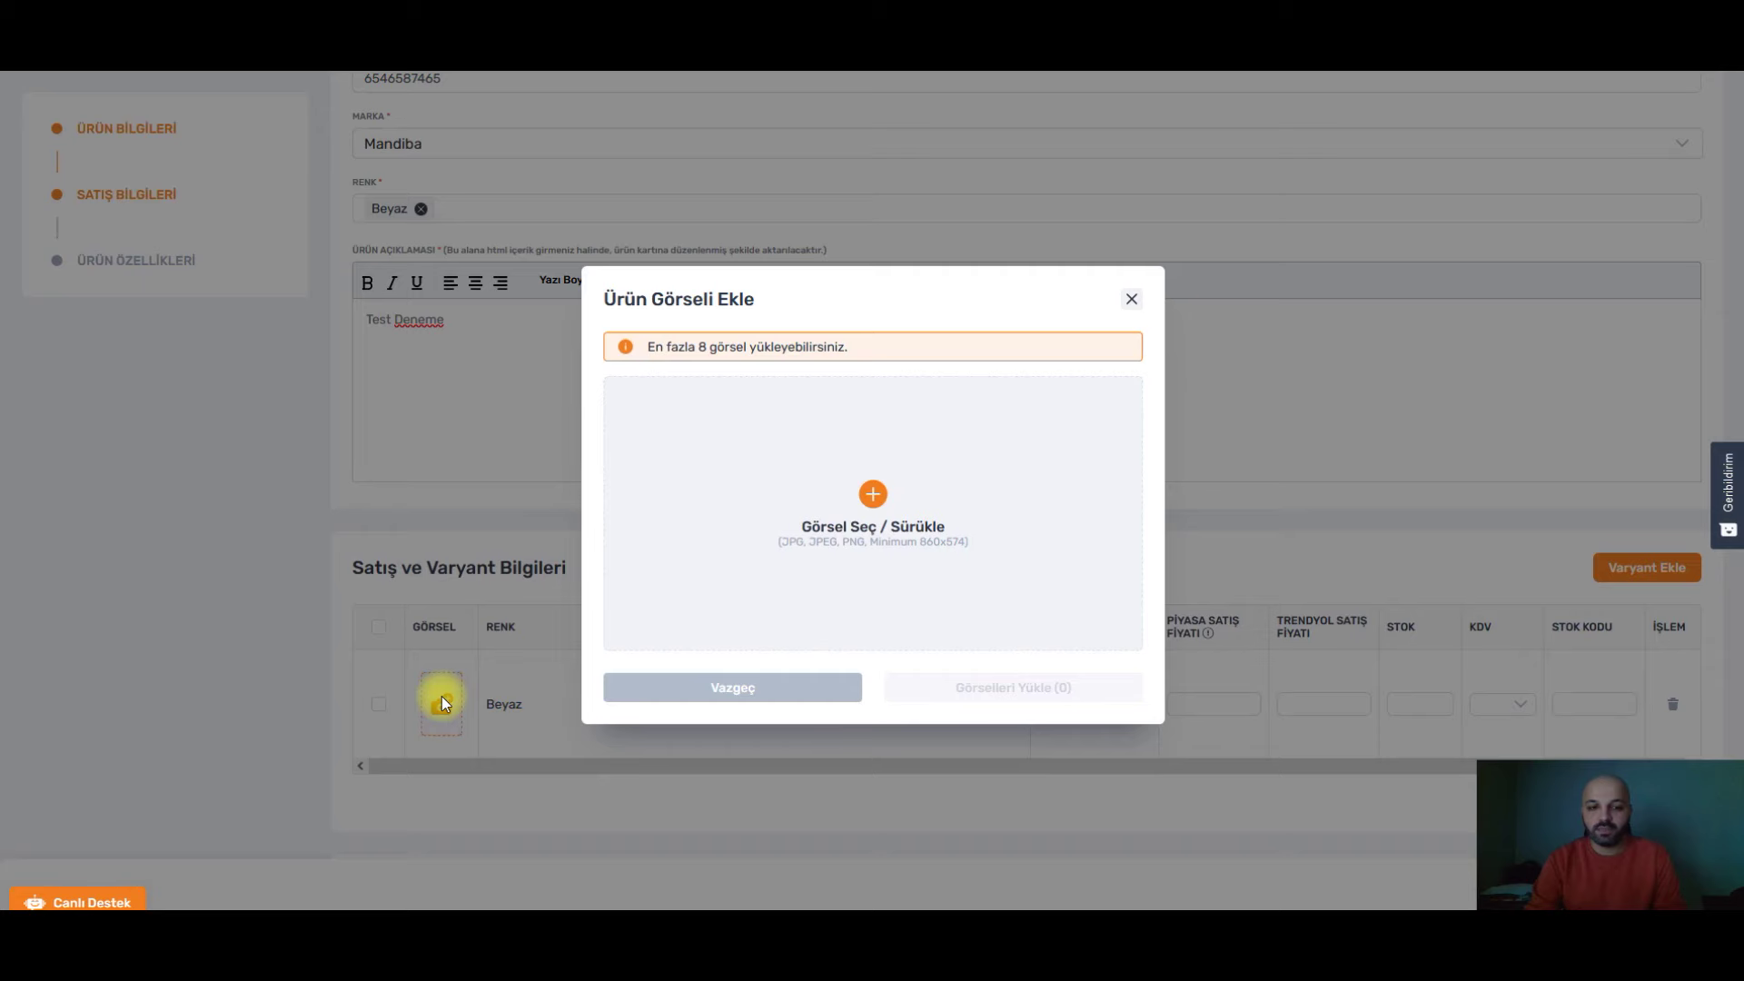
left_click(888, 545)
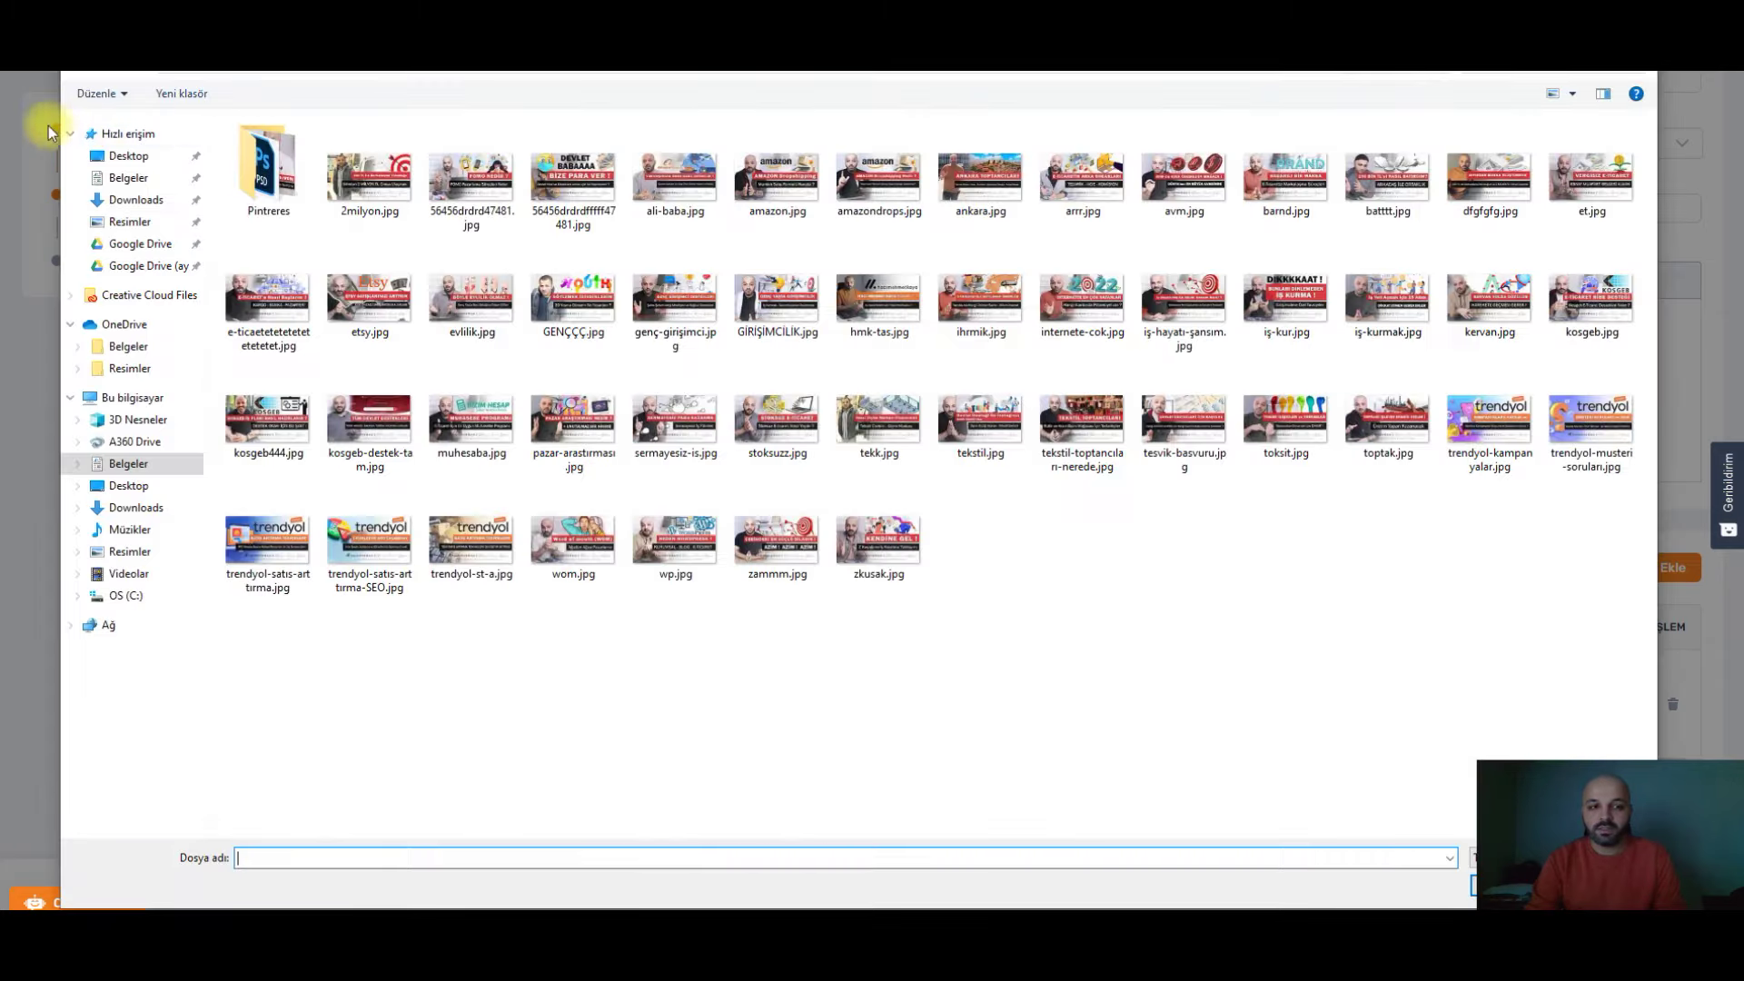
left_click(130, 158)
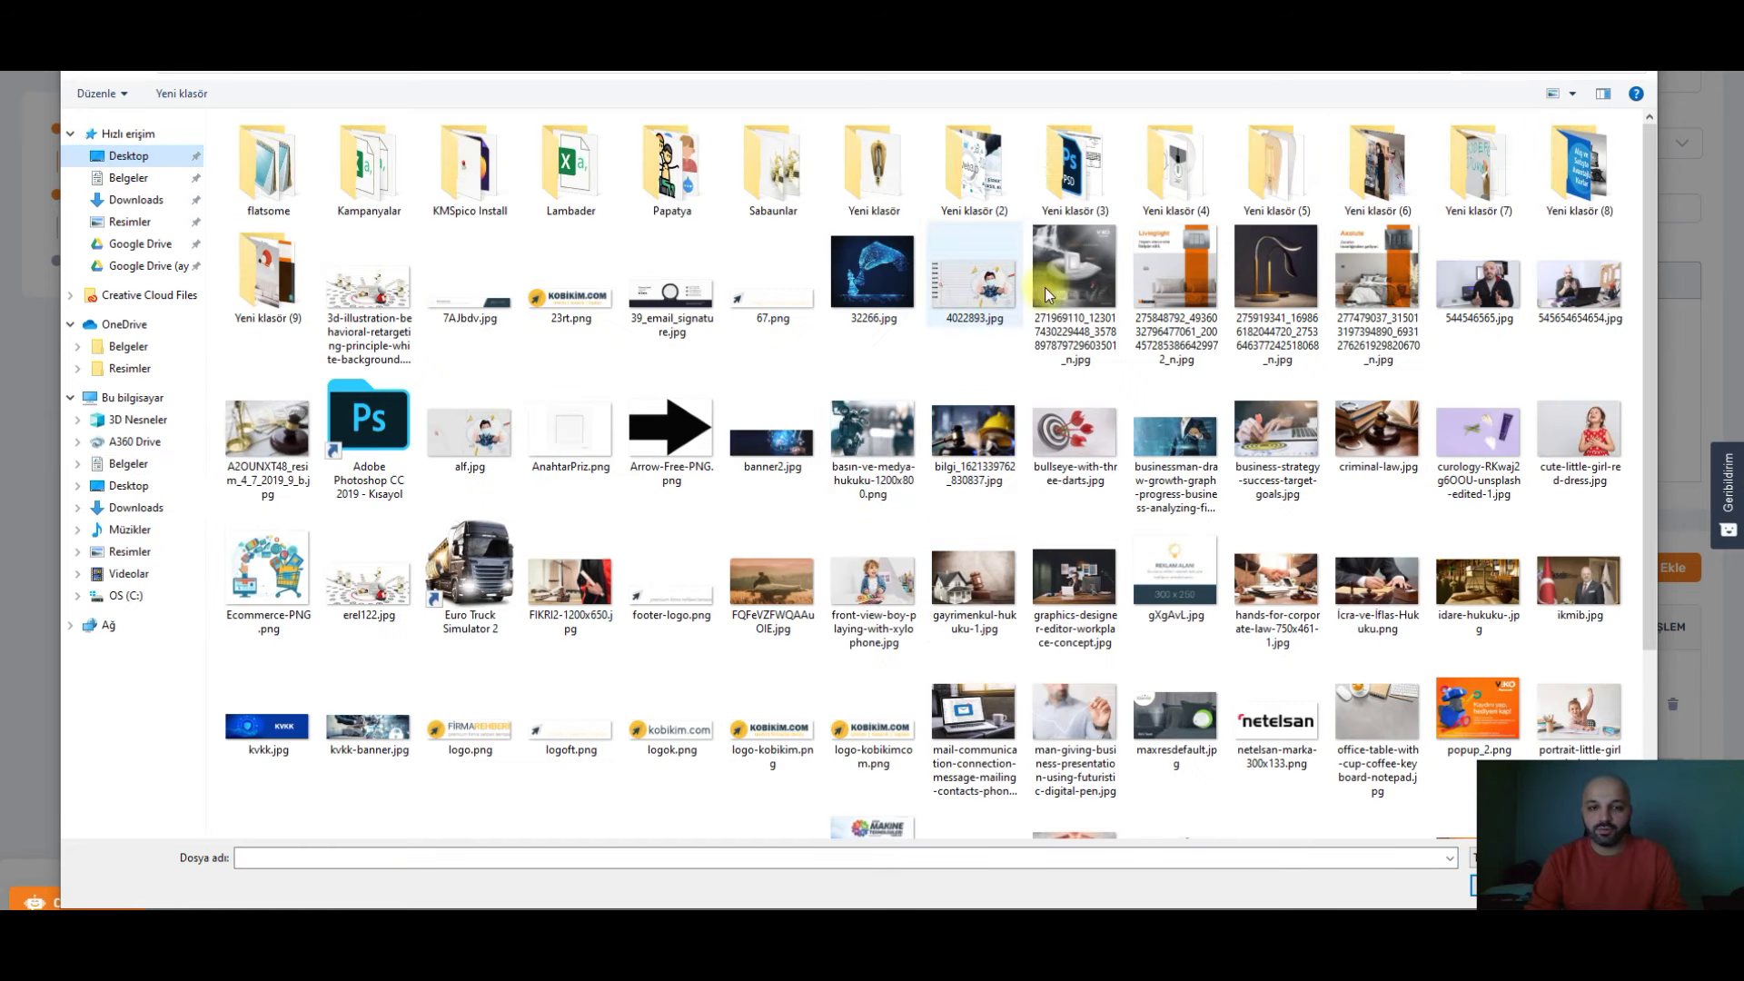
scroll(967, 654, "down", 3)
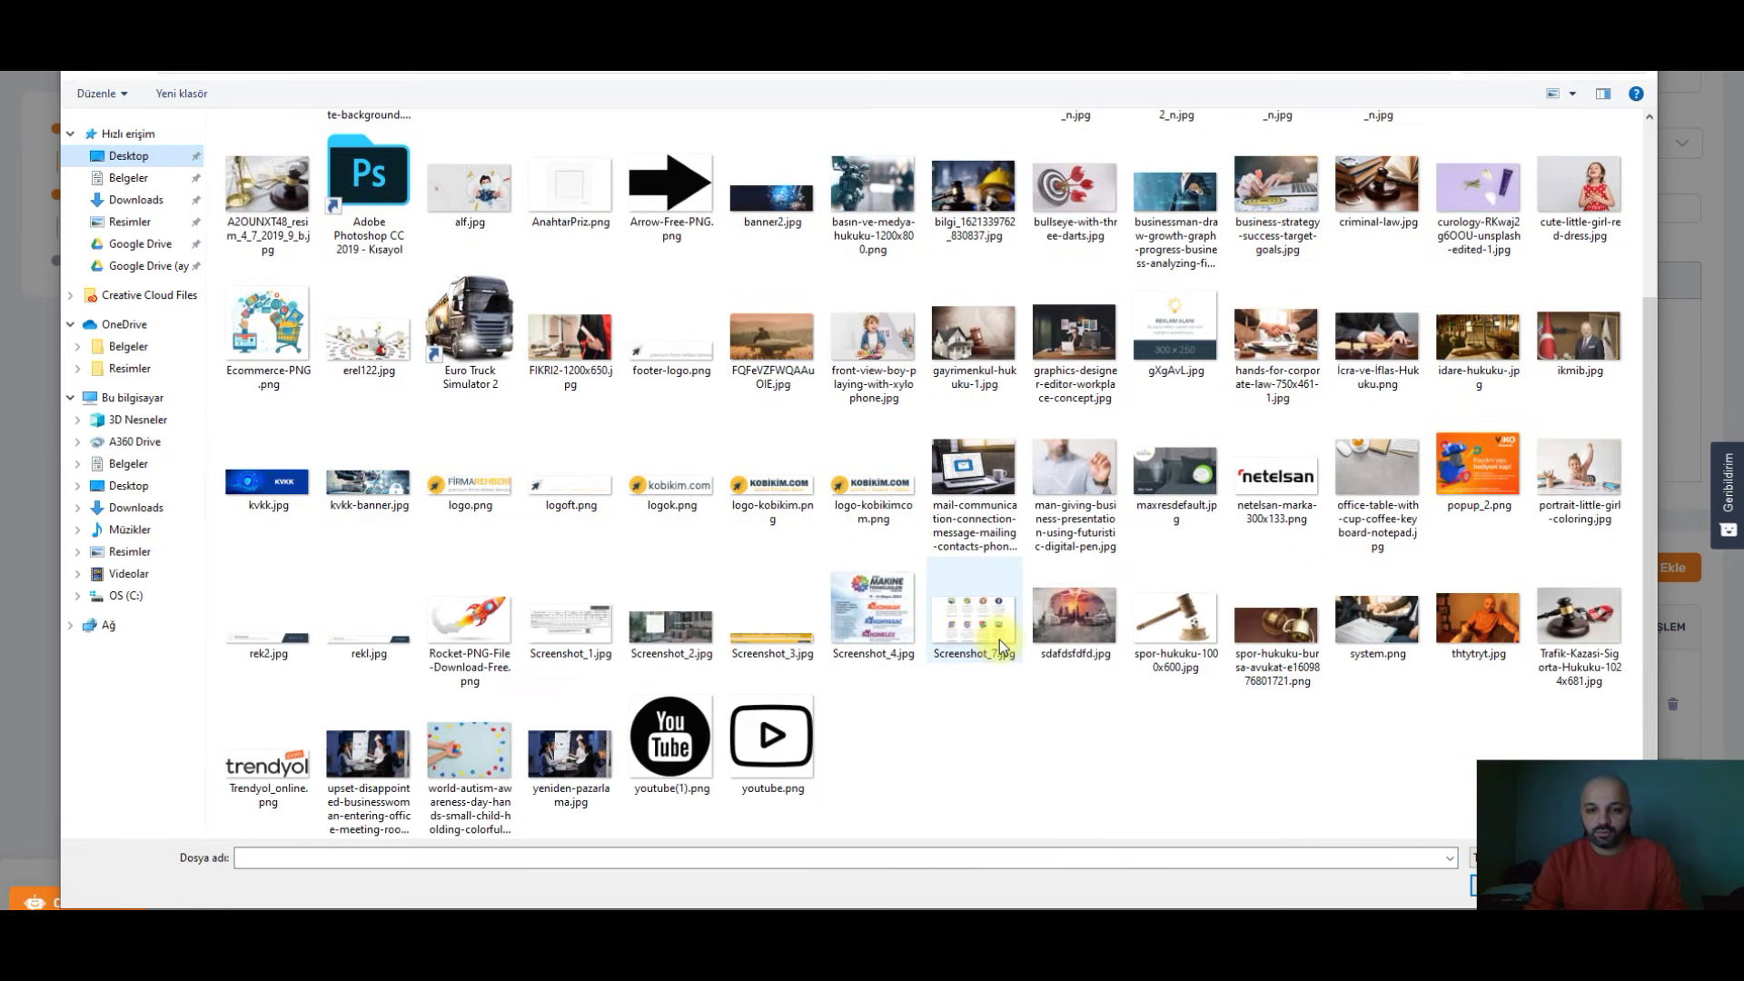
scroll(969, 670, "up", 3)
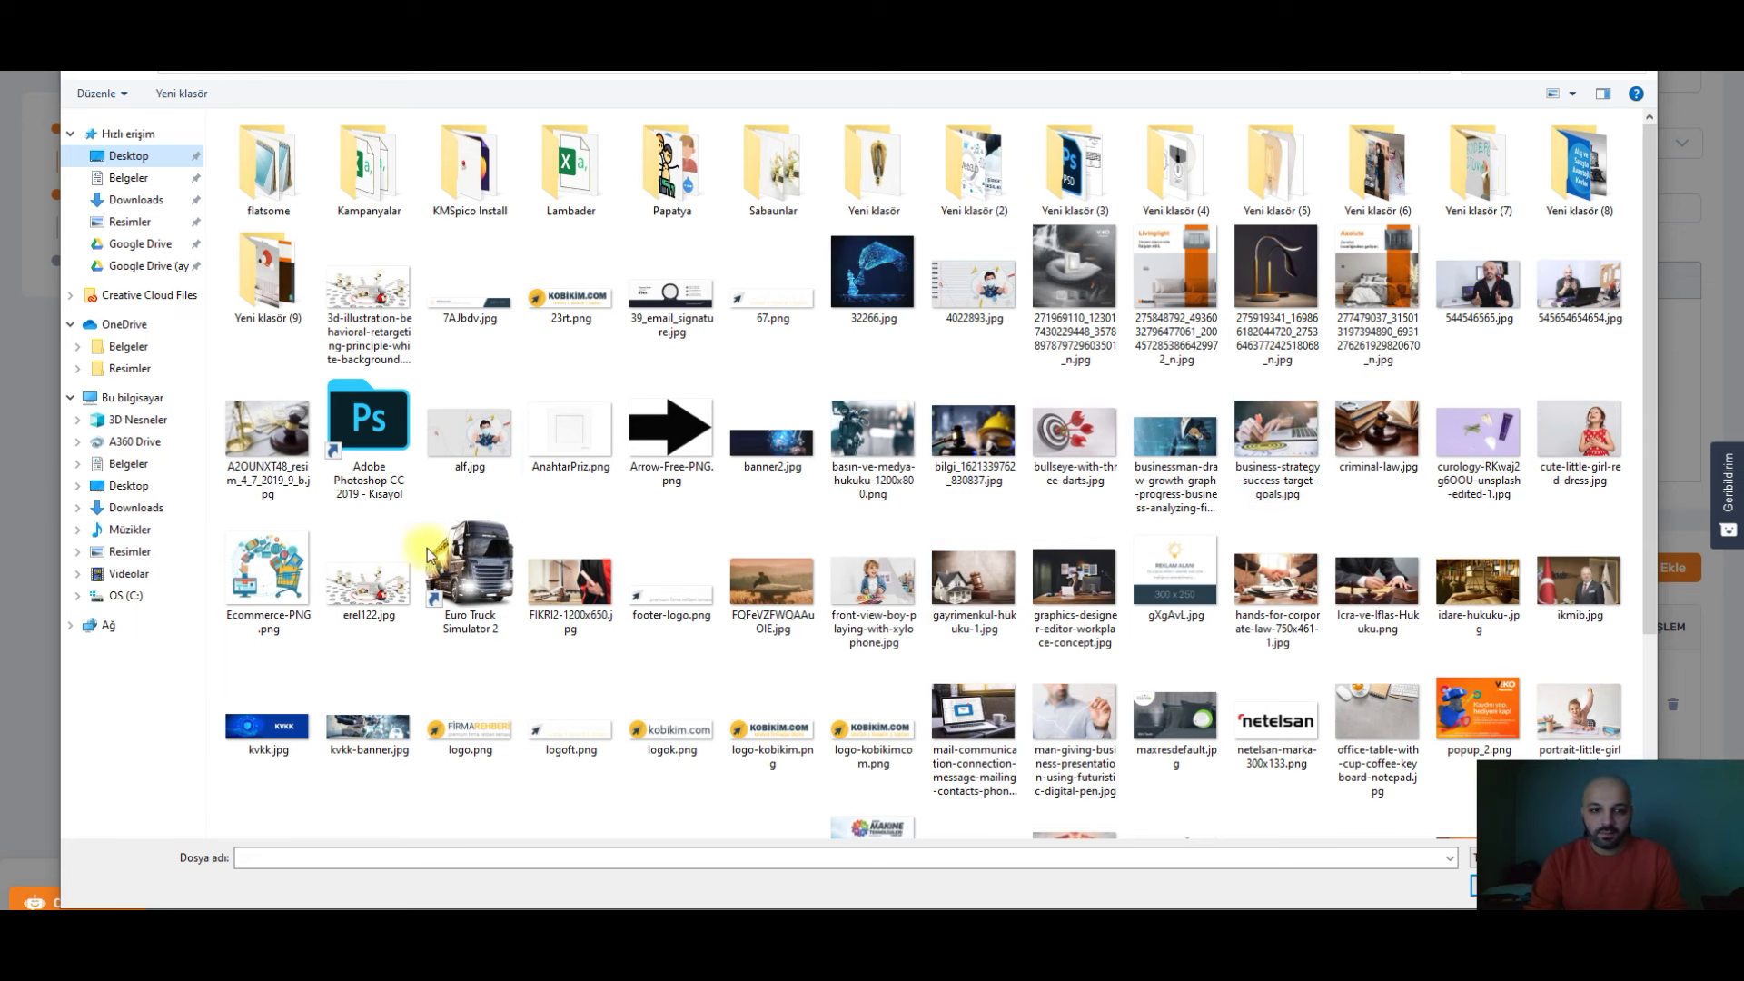
scroll(733, 690, "down", 3)
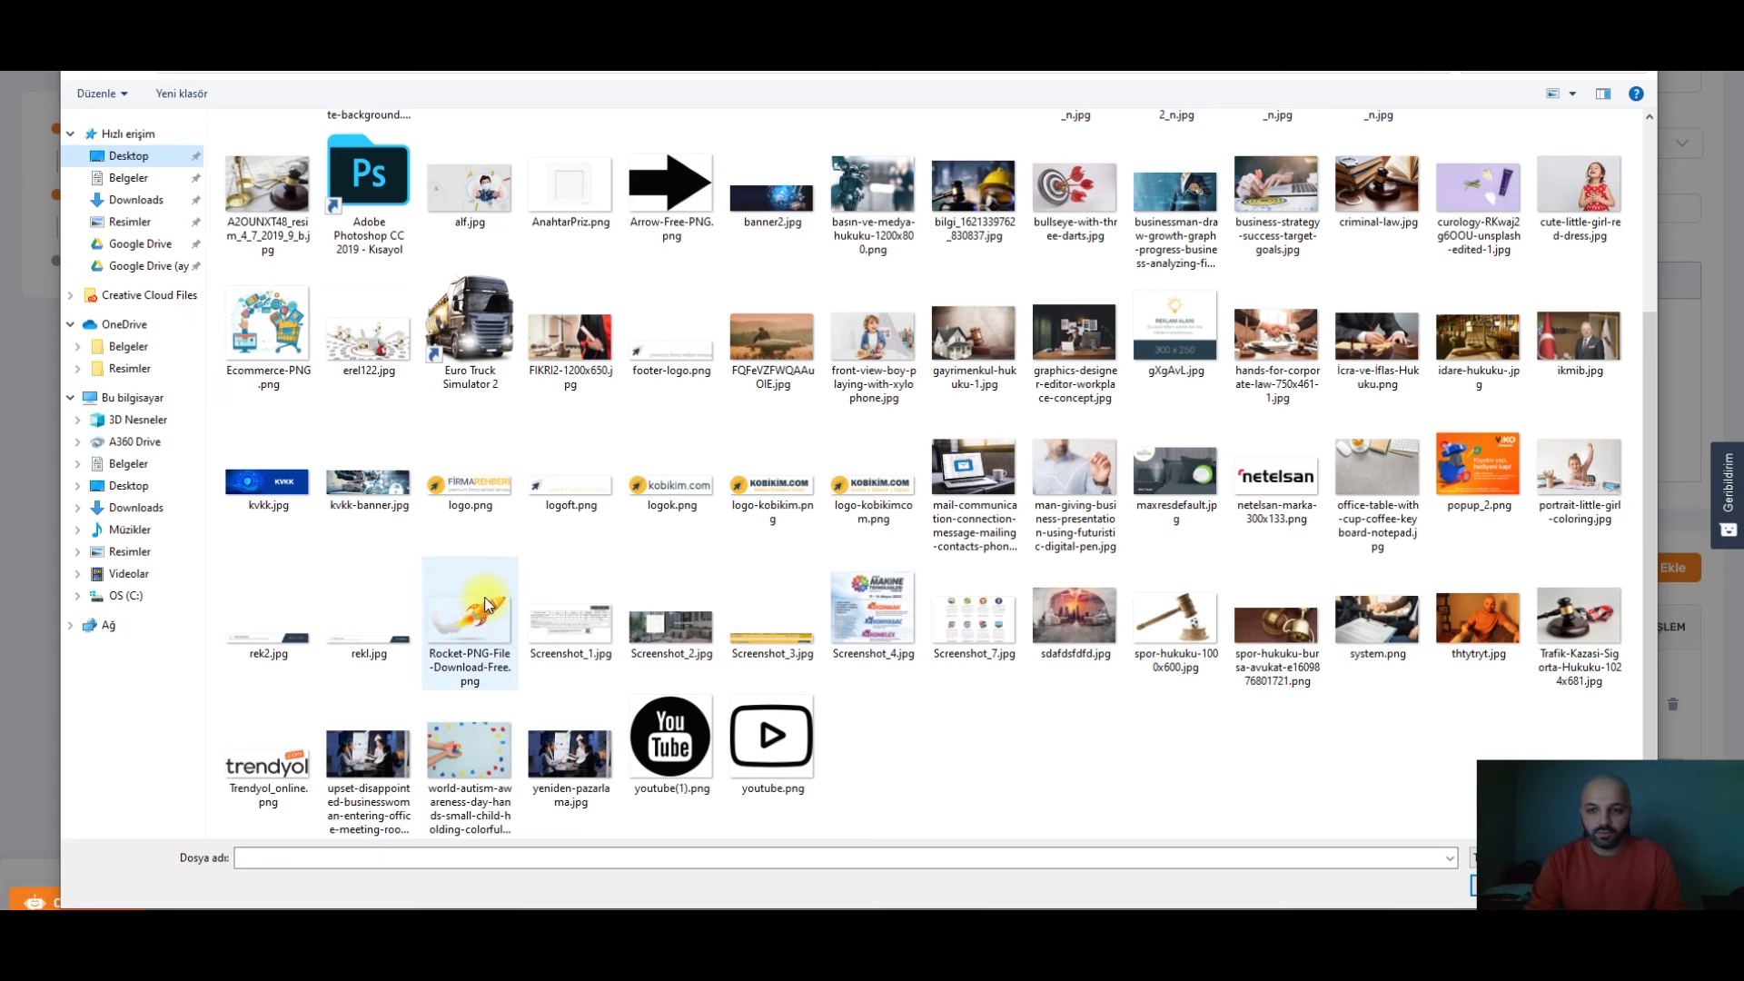
scroll(918, 517, "up", 3)
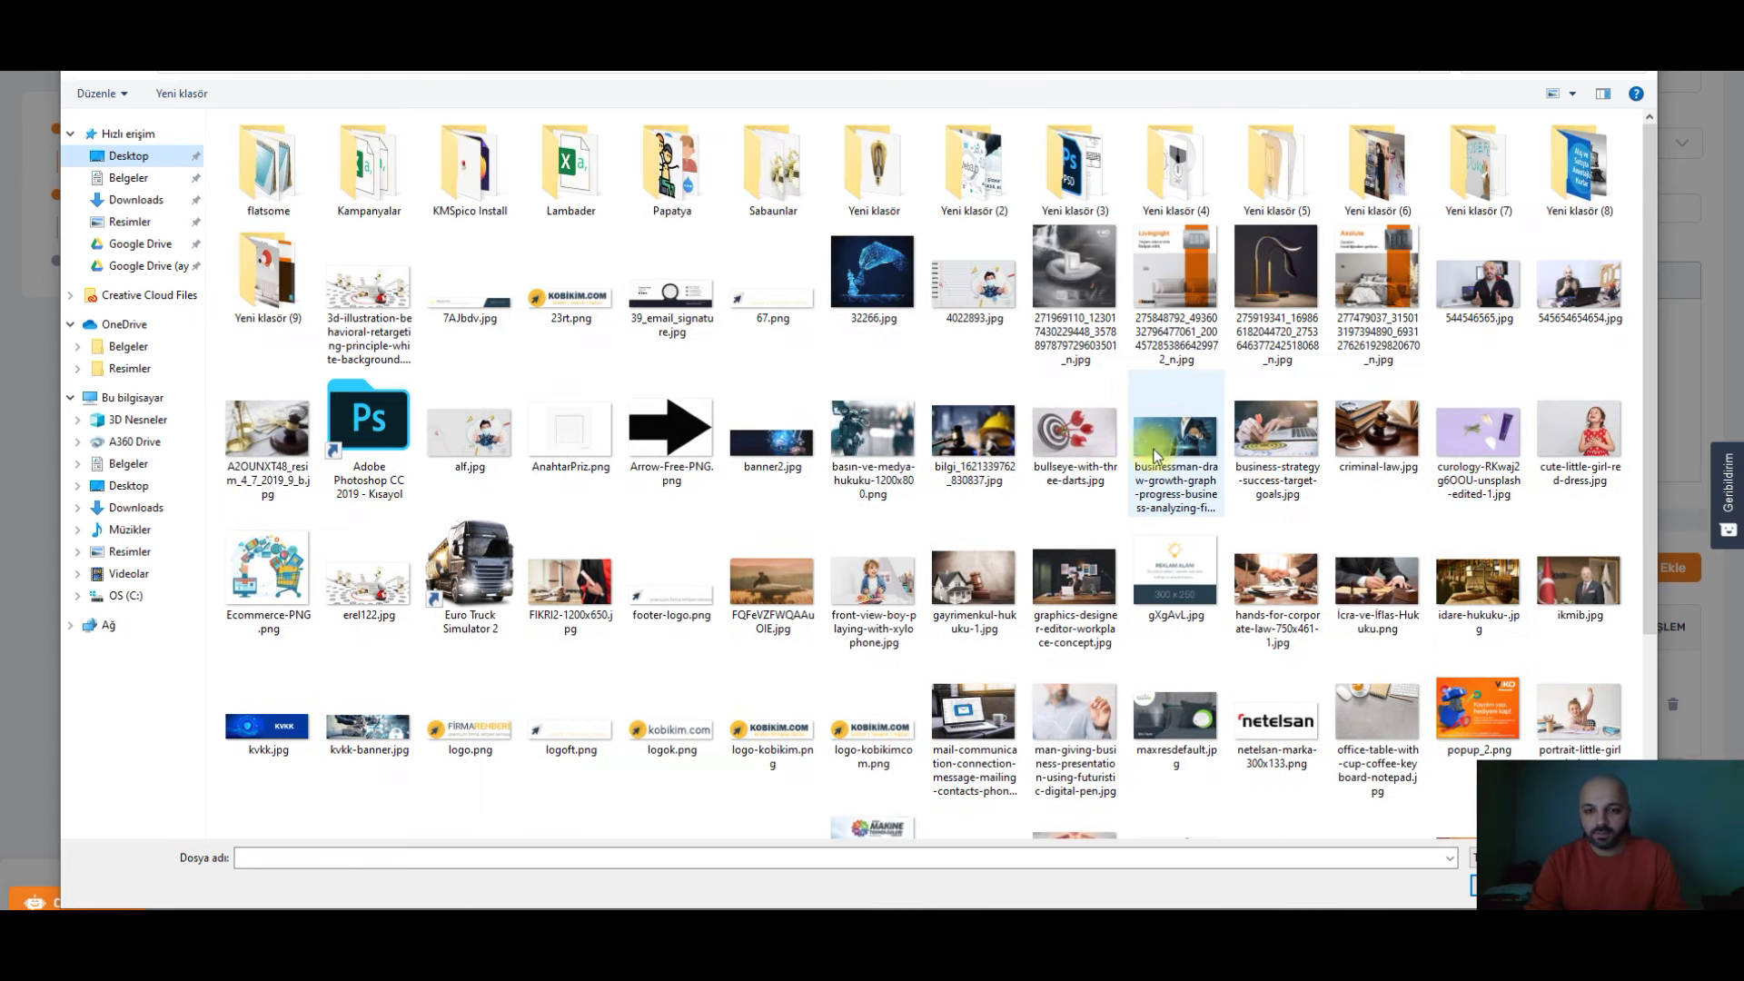
double_click(1165, 713)
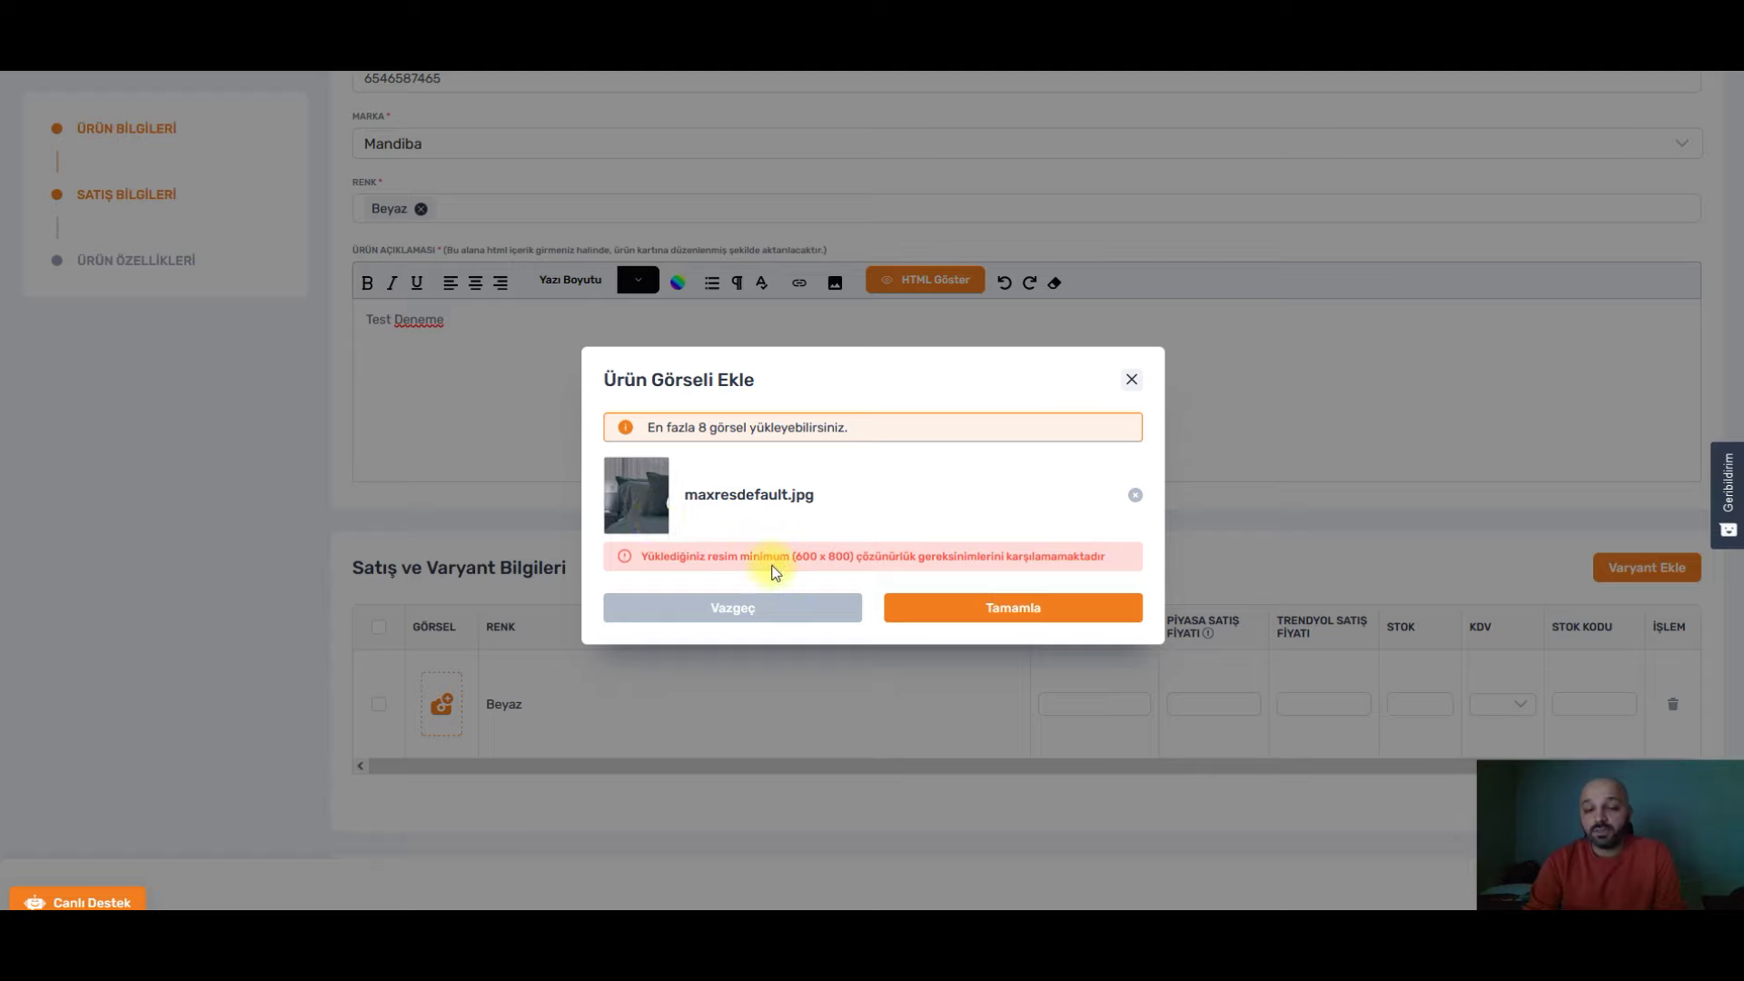
left_click(803, 615)
left_click(427, 699)
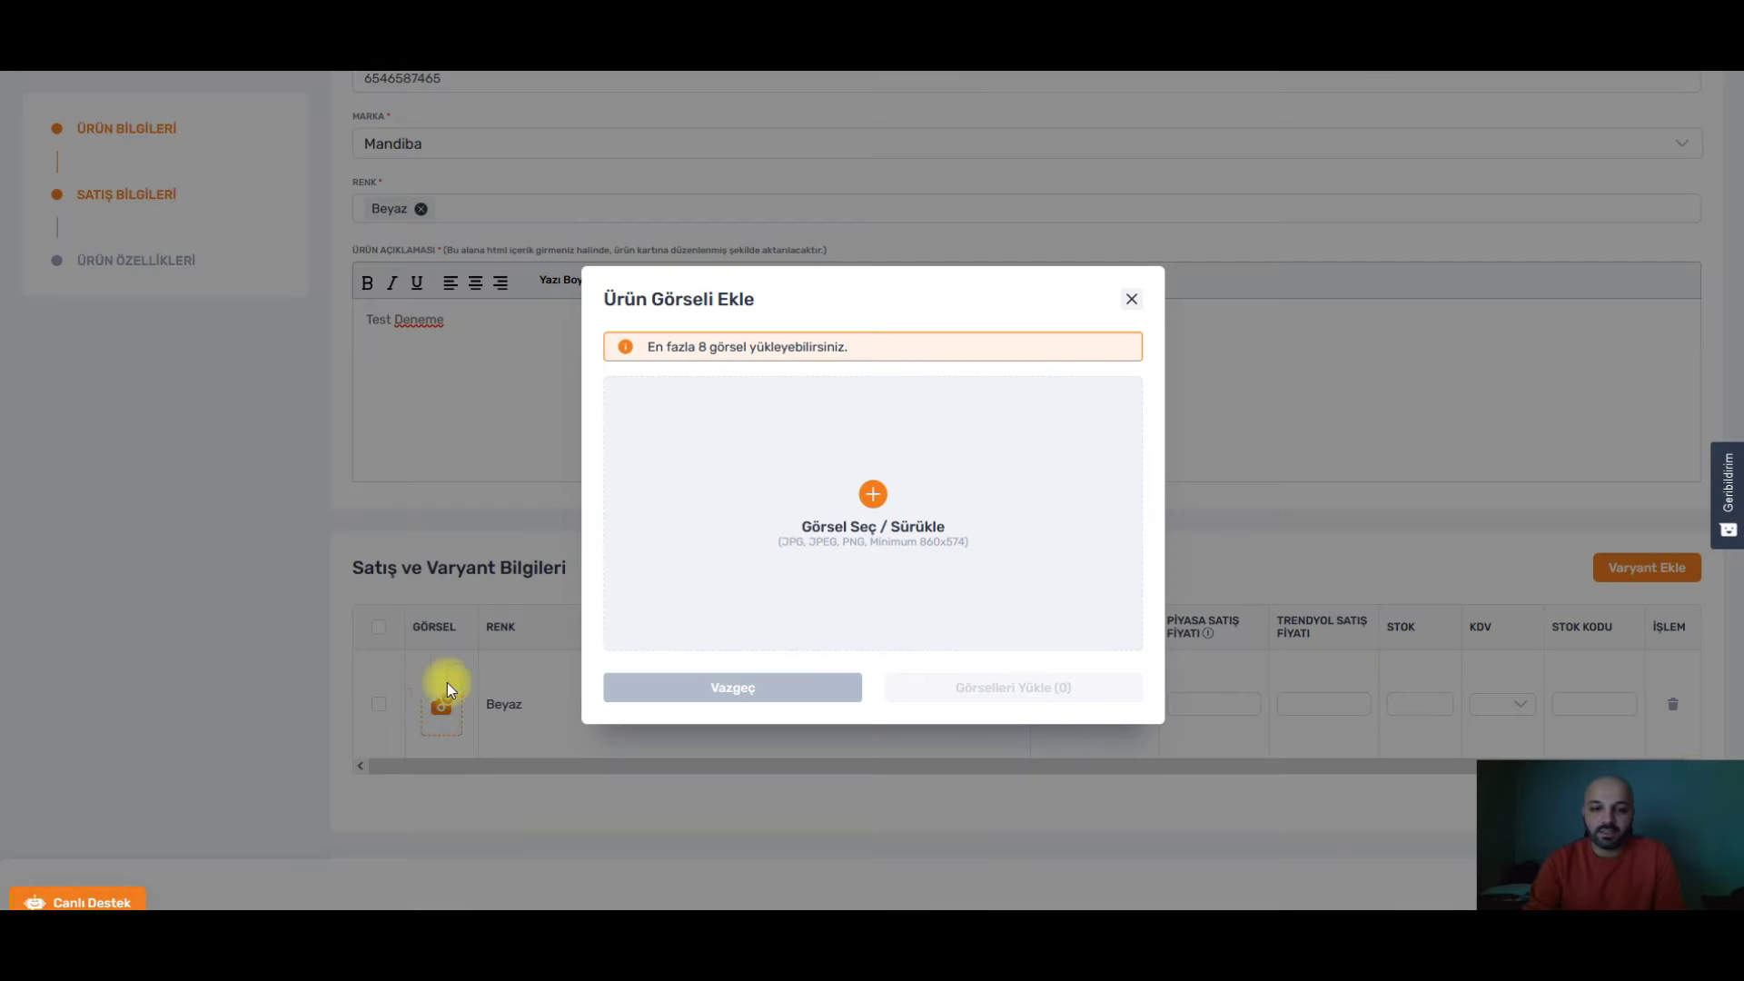
left_click(873, 507)
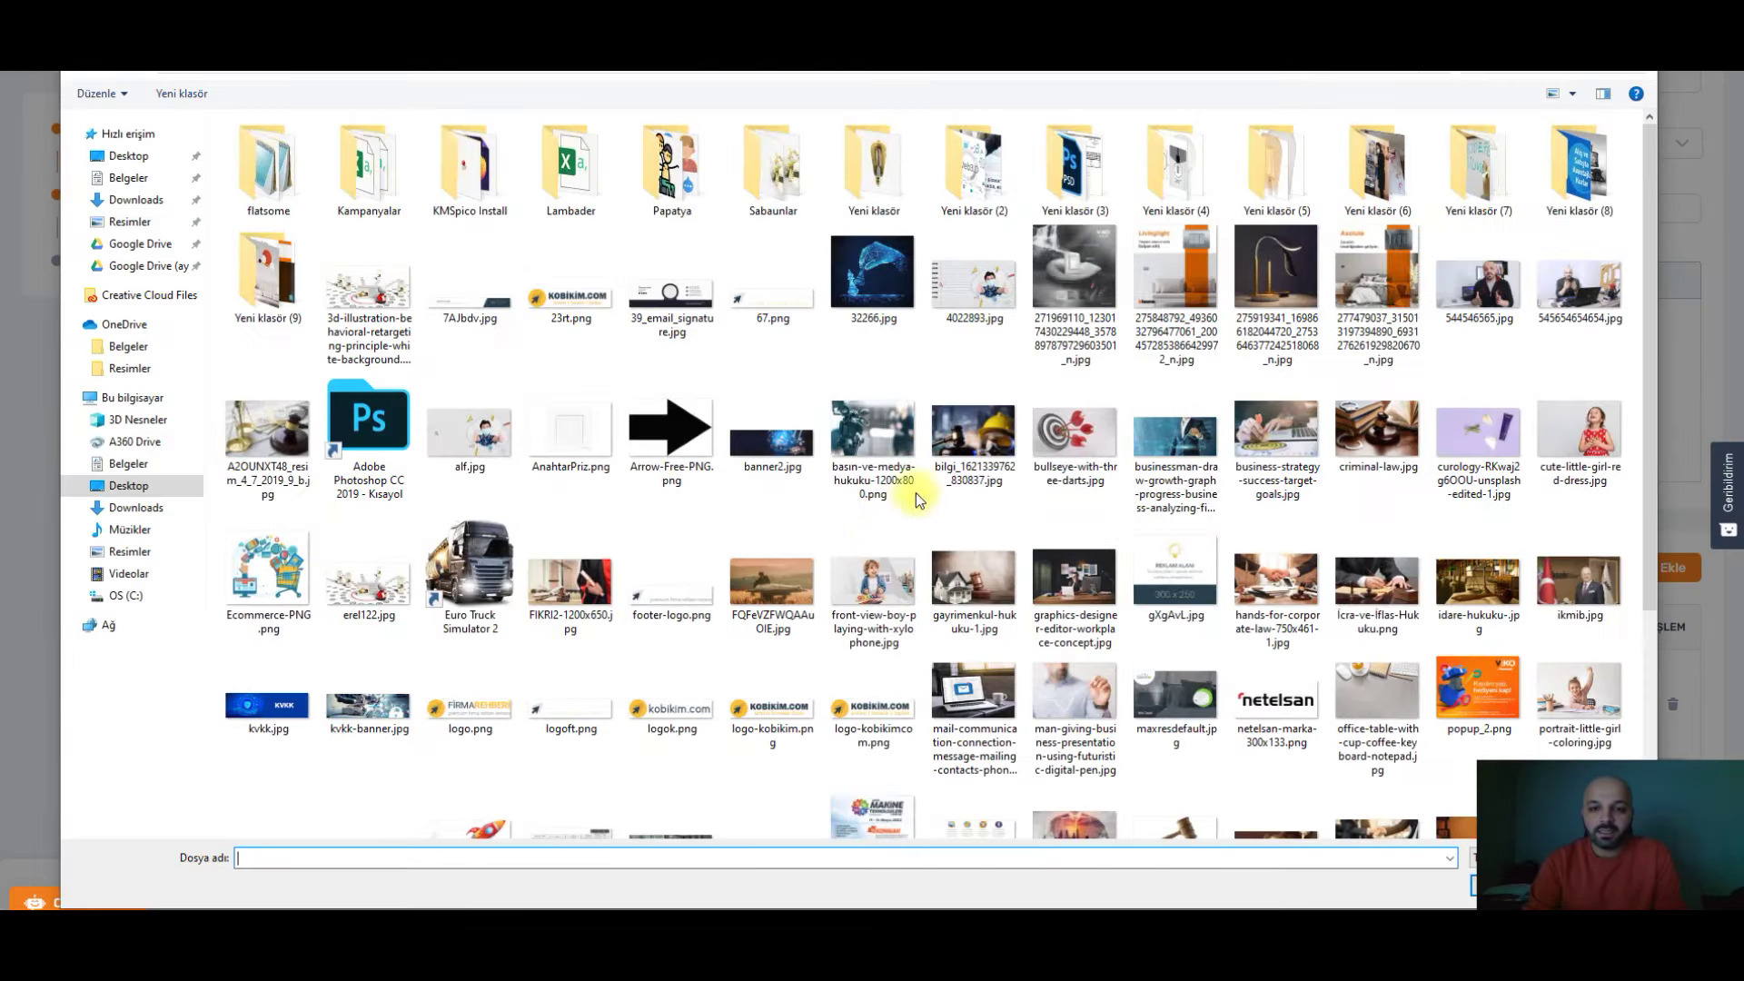
double_click(1183, 283)
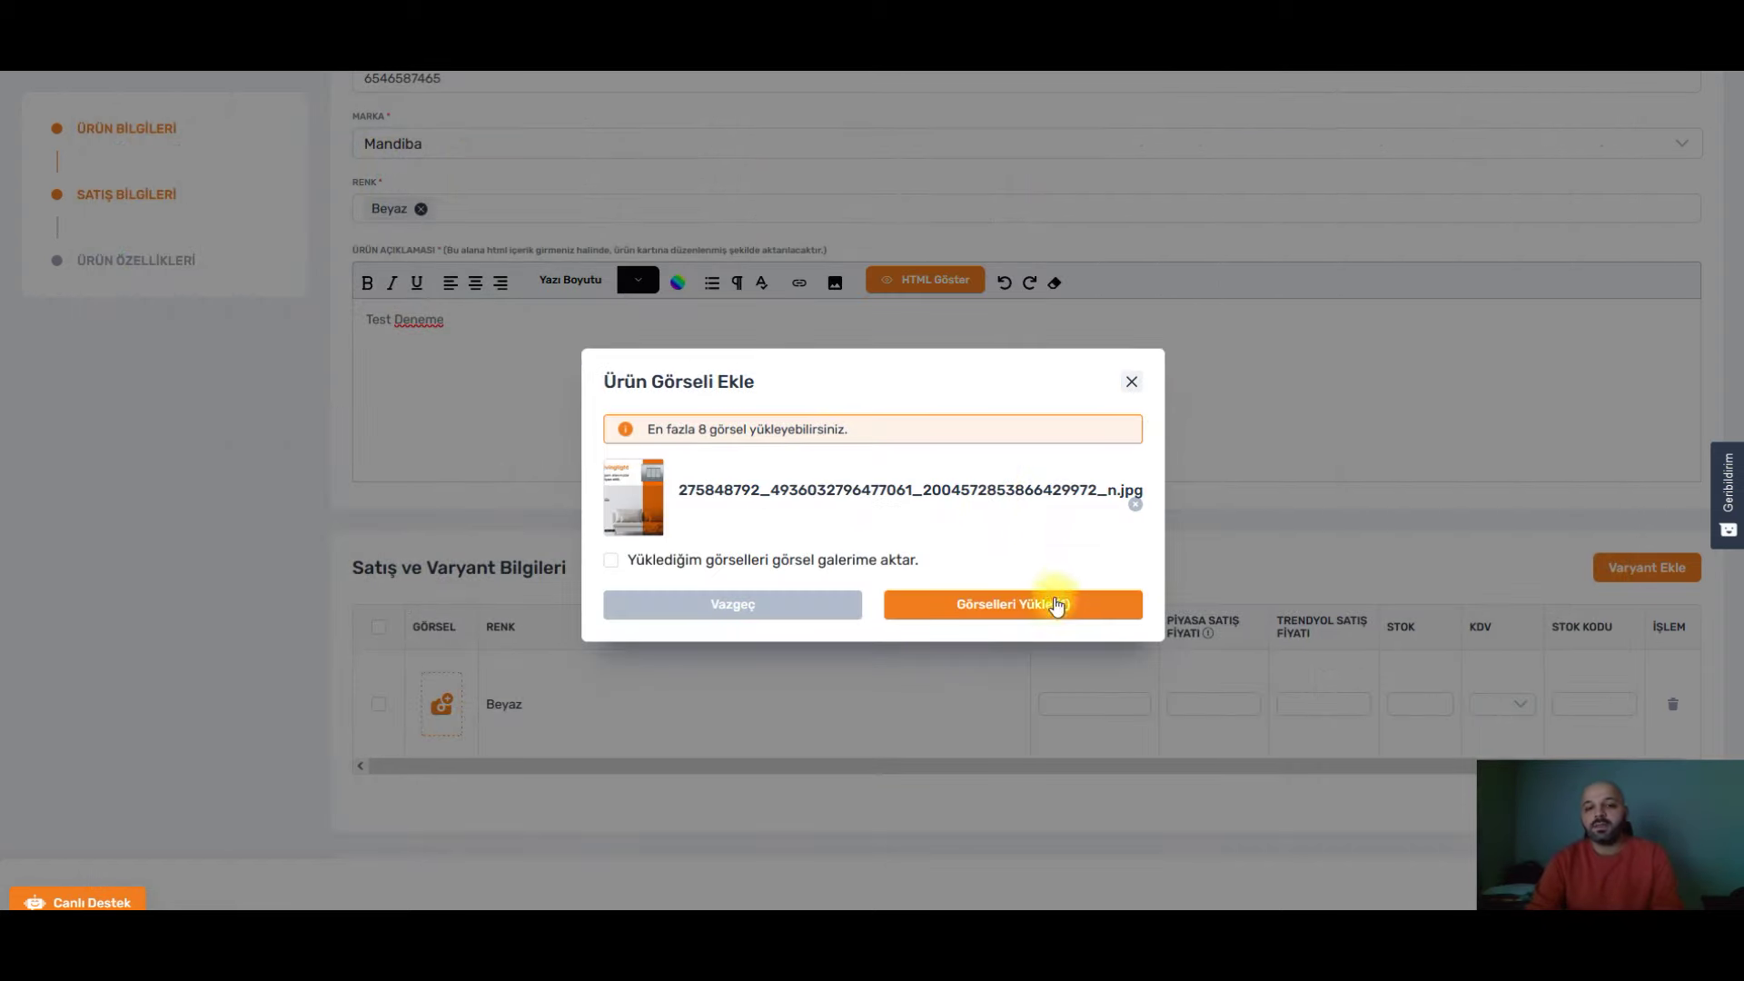
left_click(1031, 608)
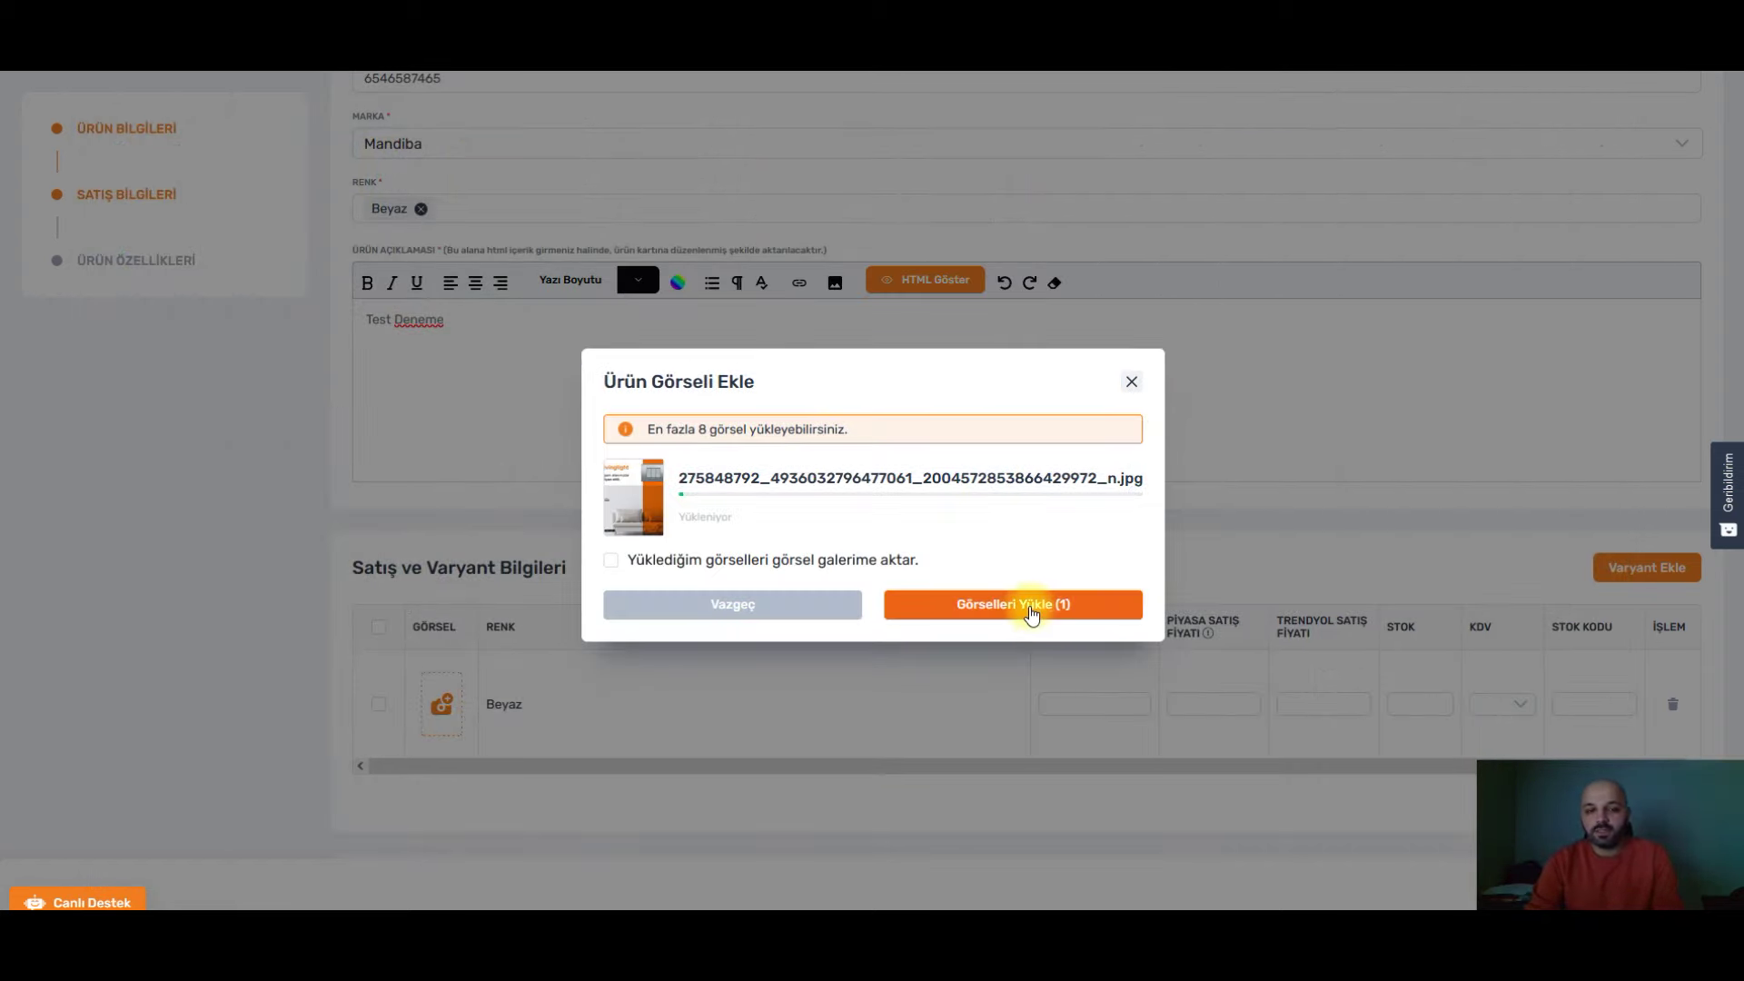
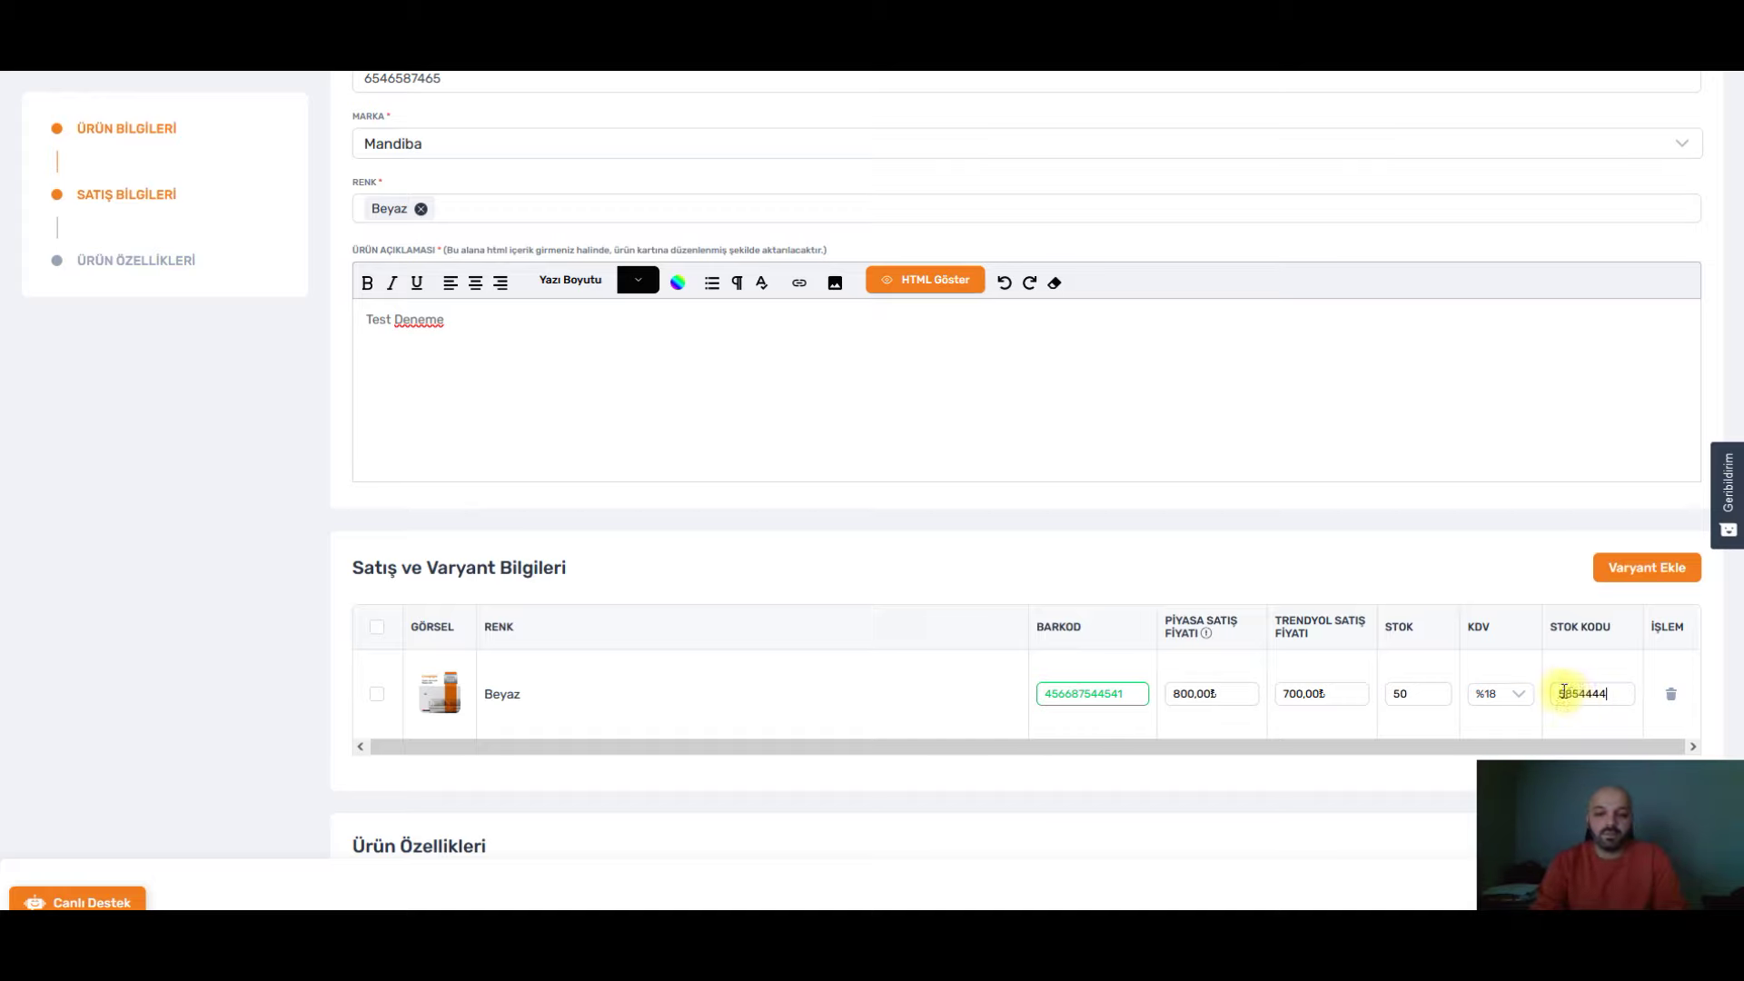
- Set the product's socket type (Duy Tipi) to E27 and its material (Materyal) to Alüminyum
scroll(1584, 672, "down", 2)
scroll(781, 572, "down", 2)
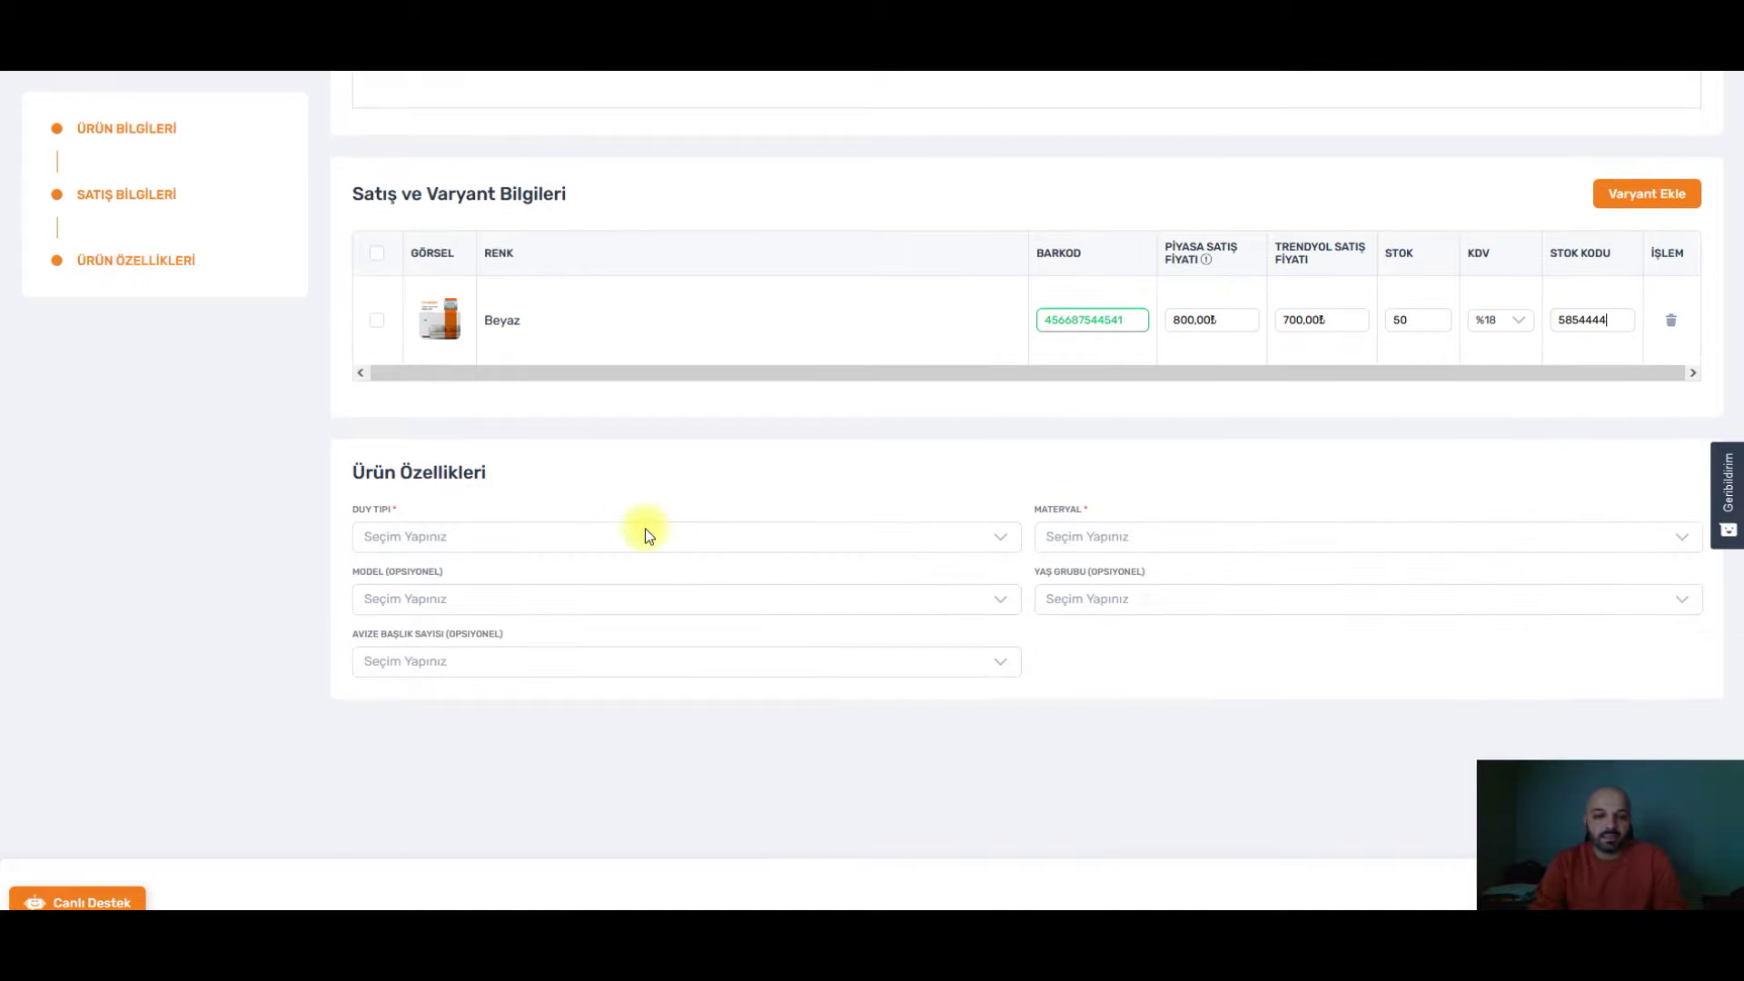
left_click(644, 534)
left_click(425, 638)
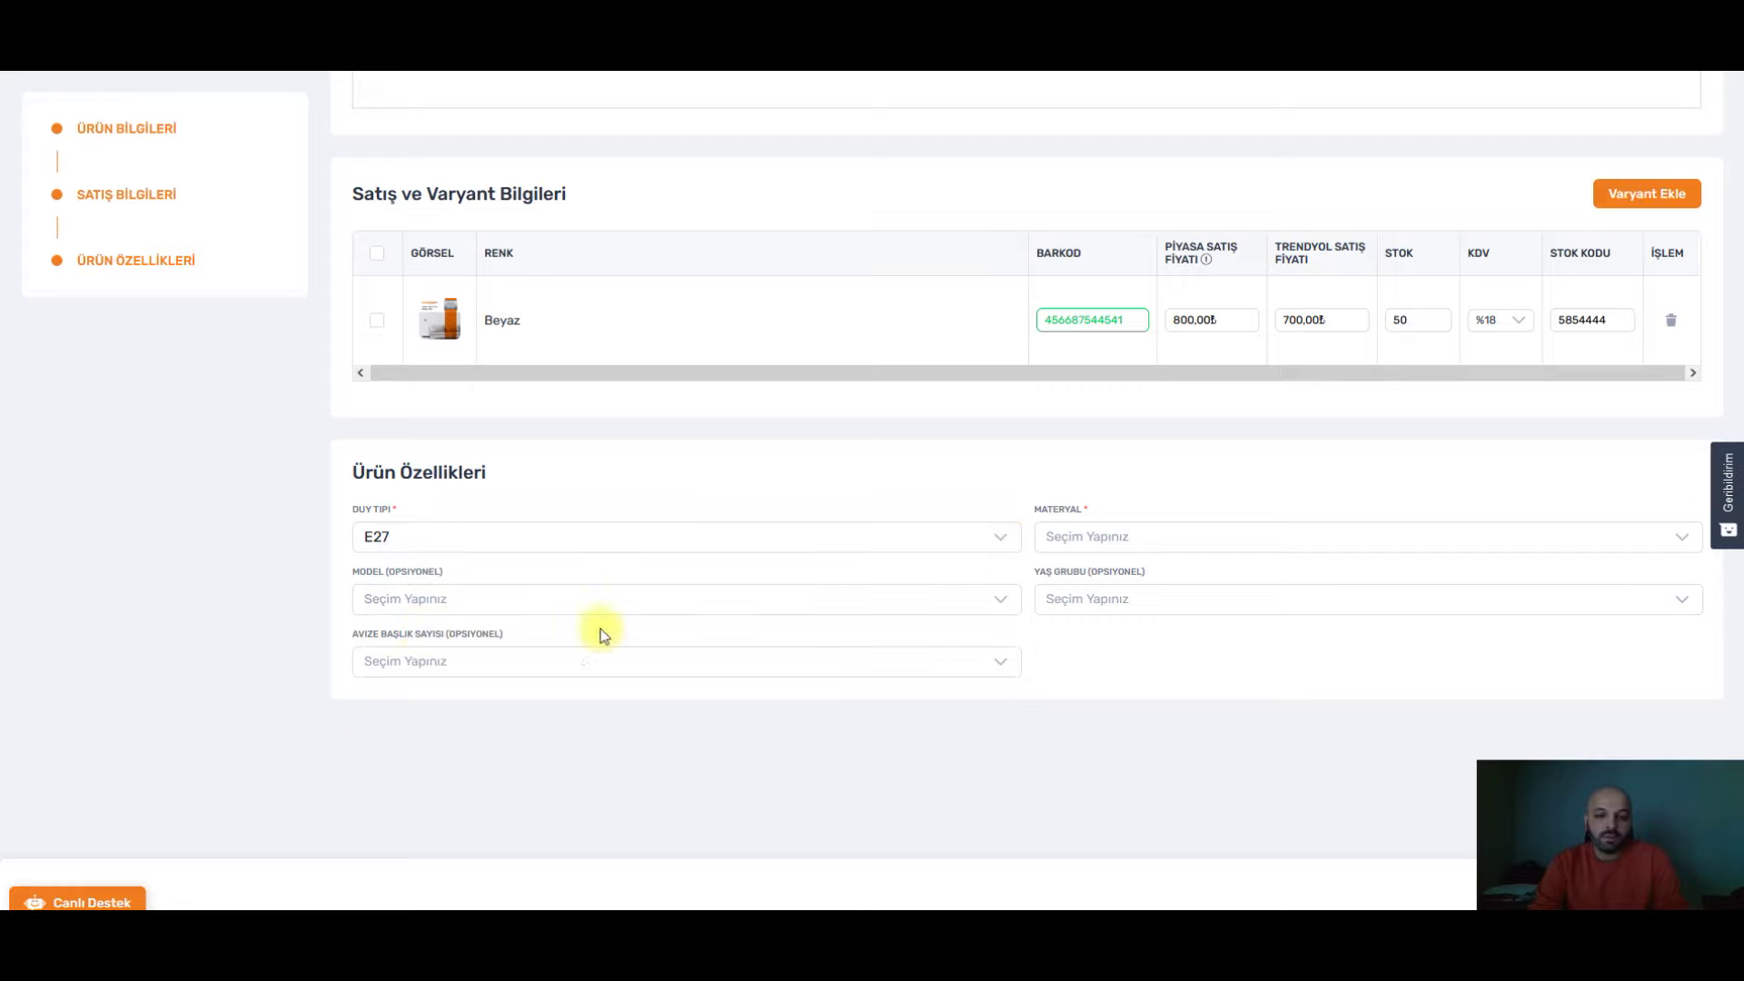
left_click(1146, 545)
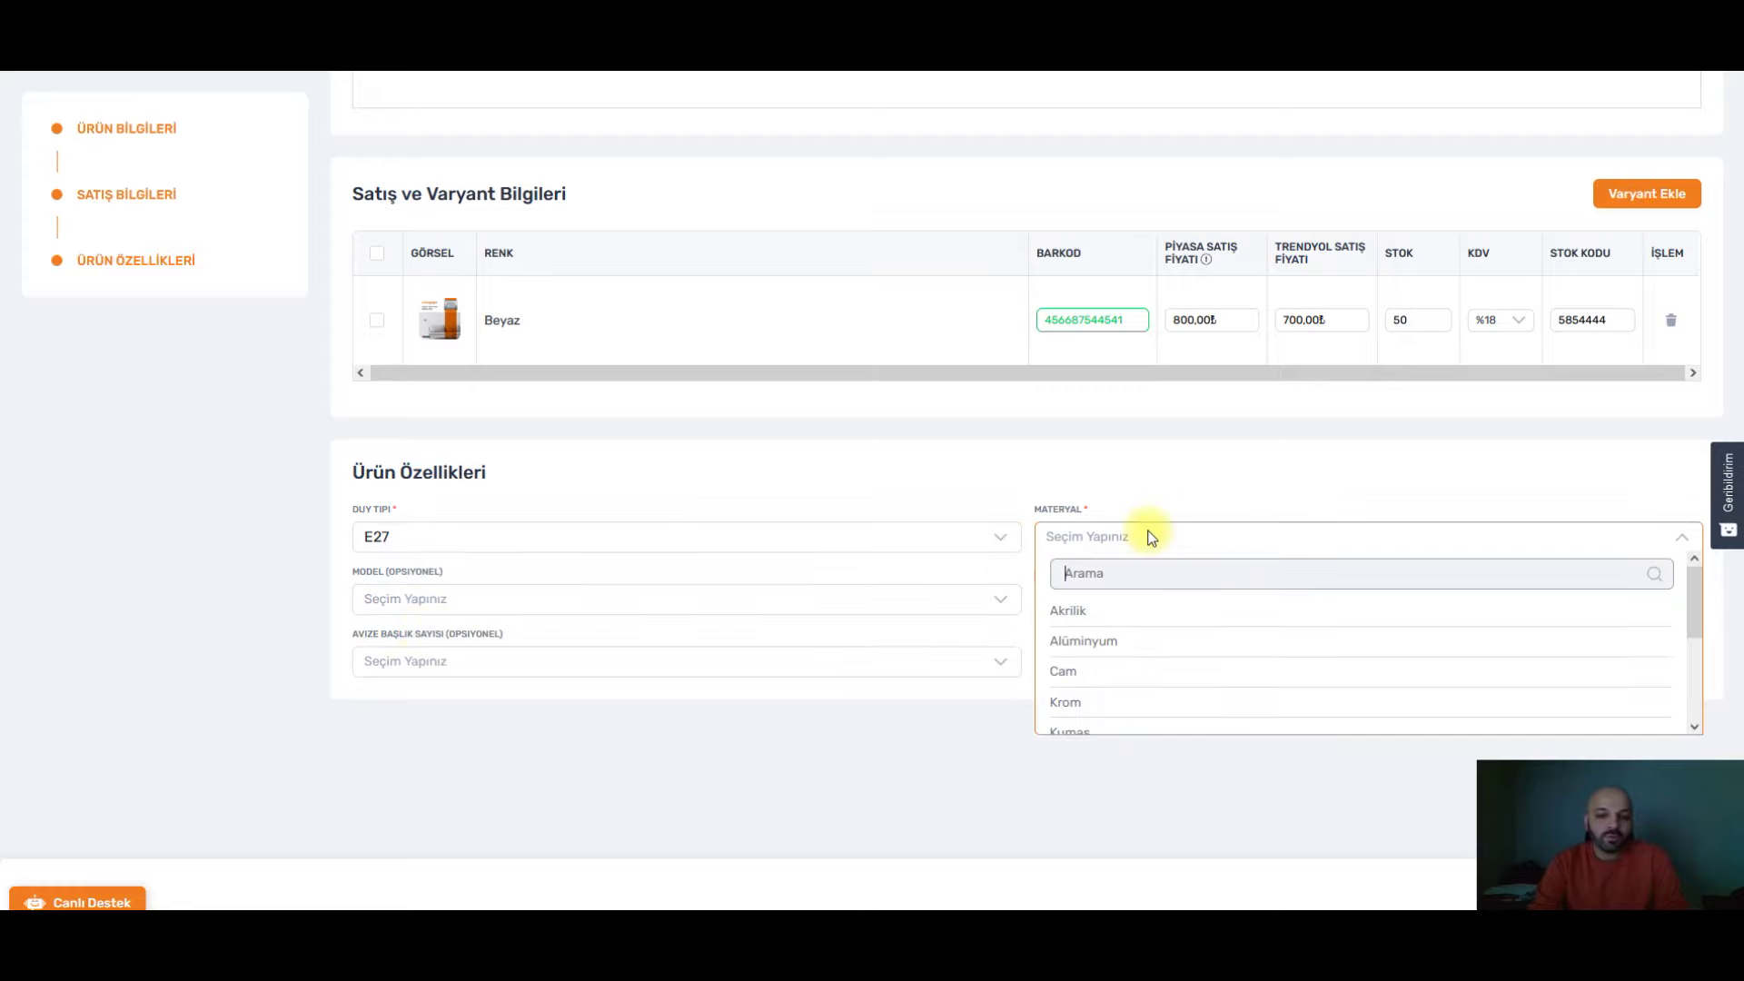
left_click(1070, 638)
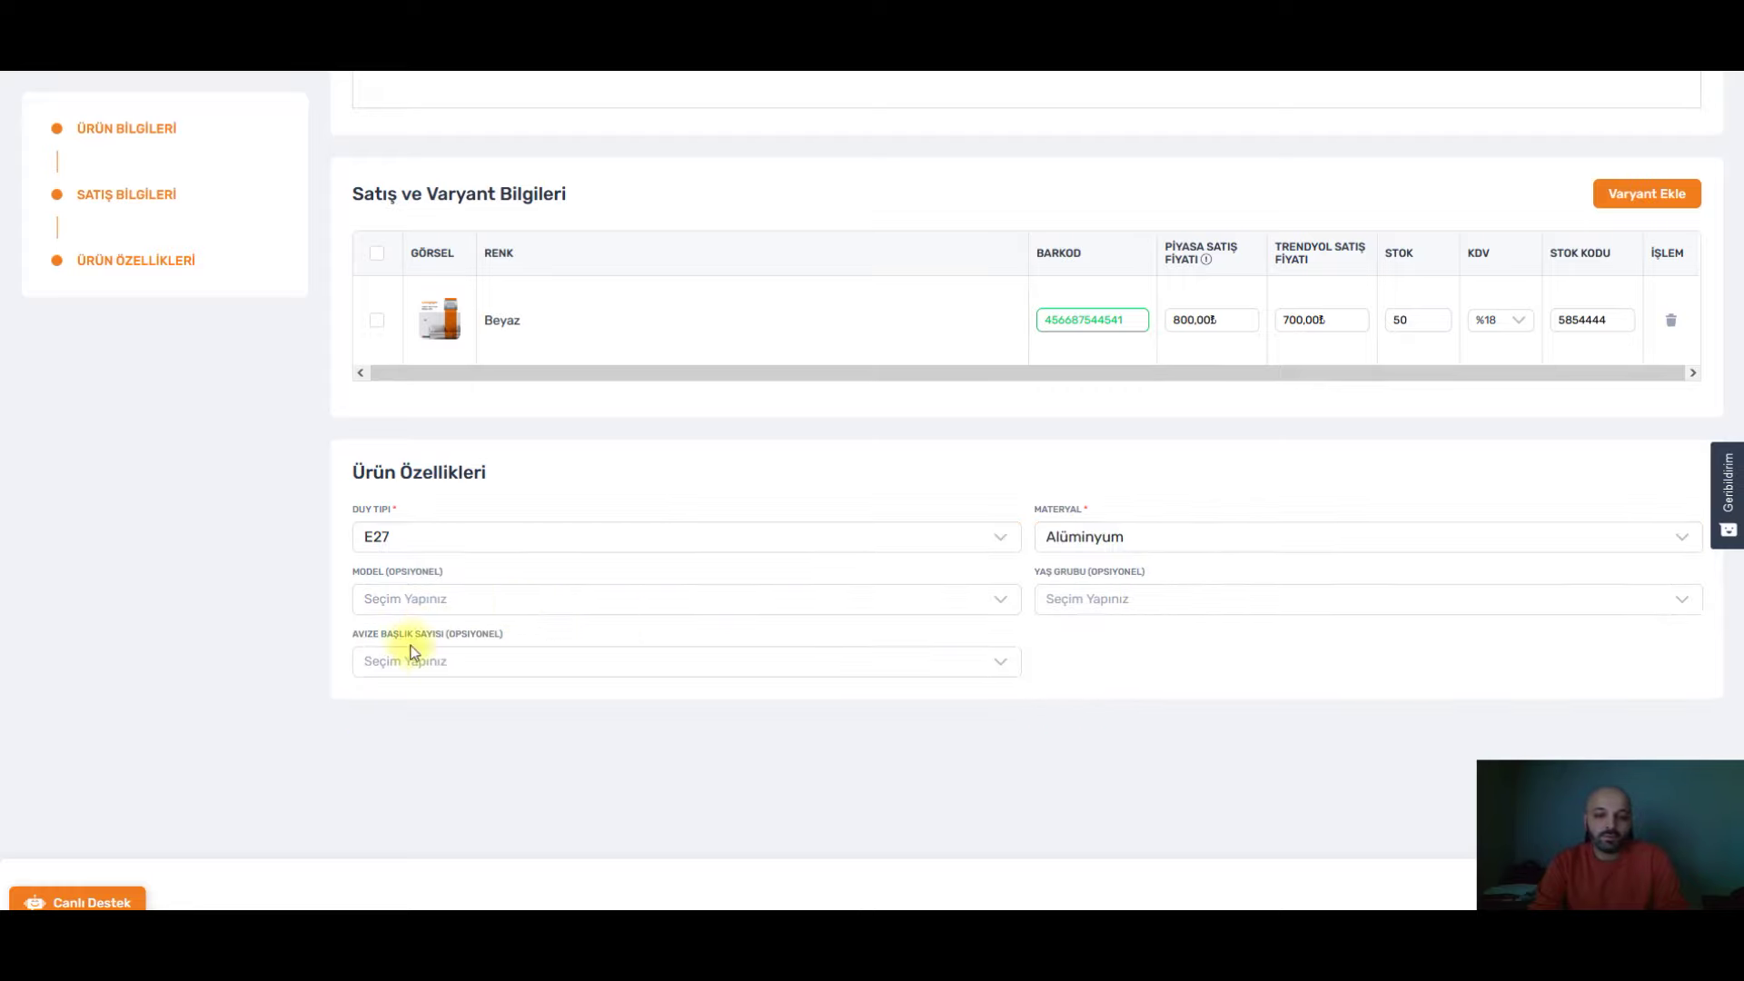
scroll(551, 612, "up", 1)
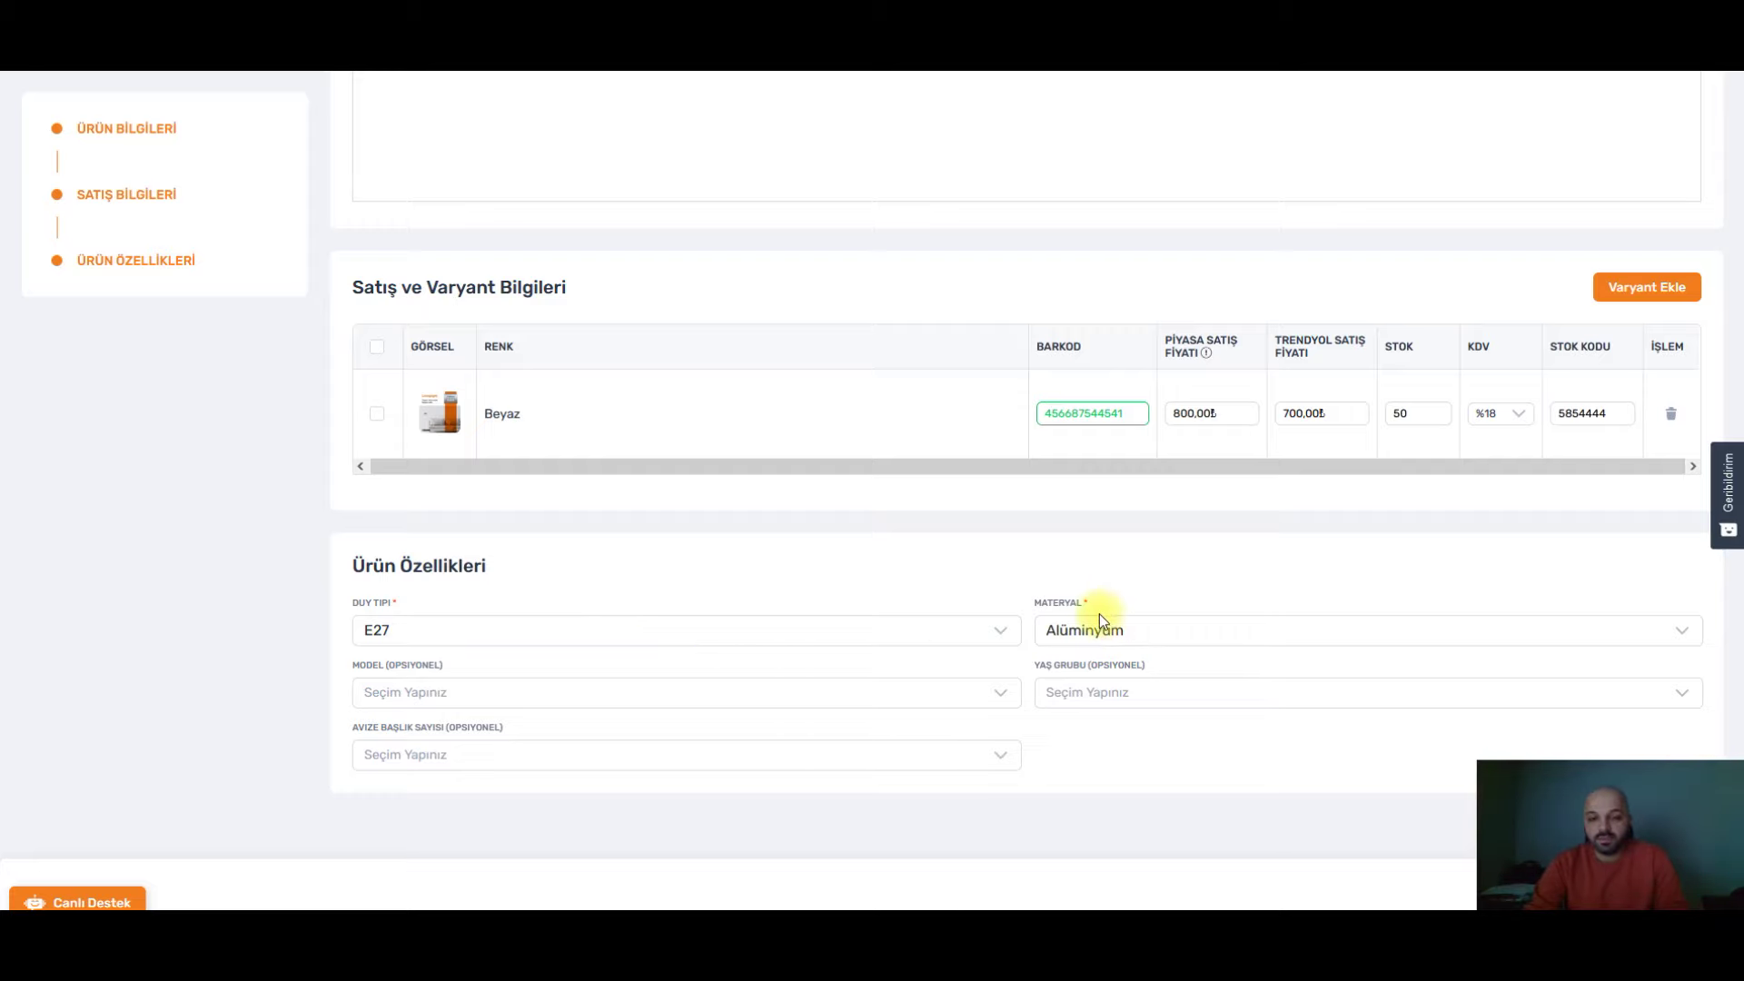
scroll(754, 722, "up", 5)
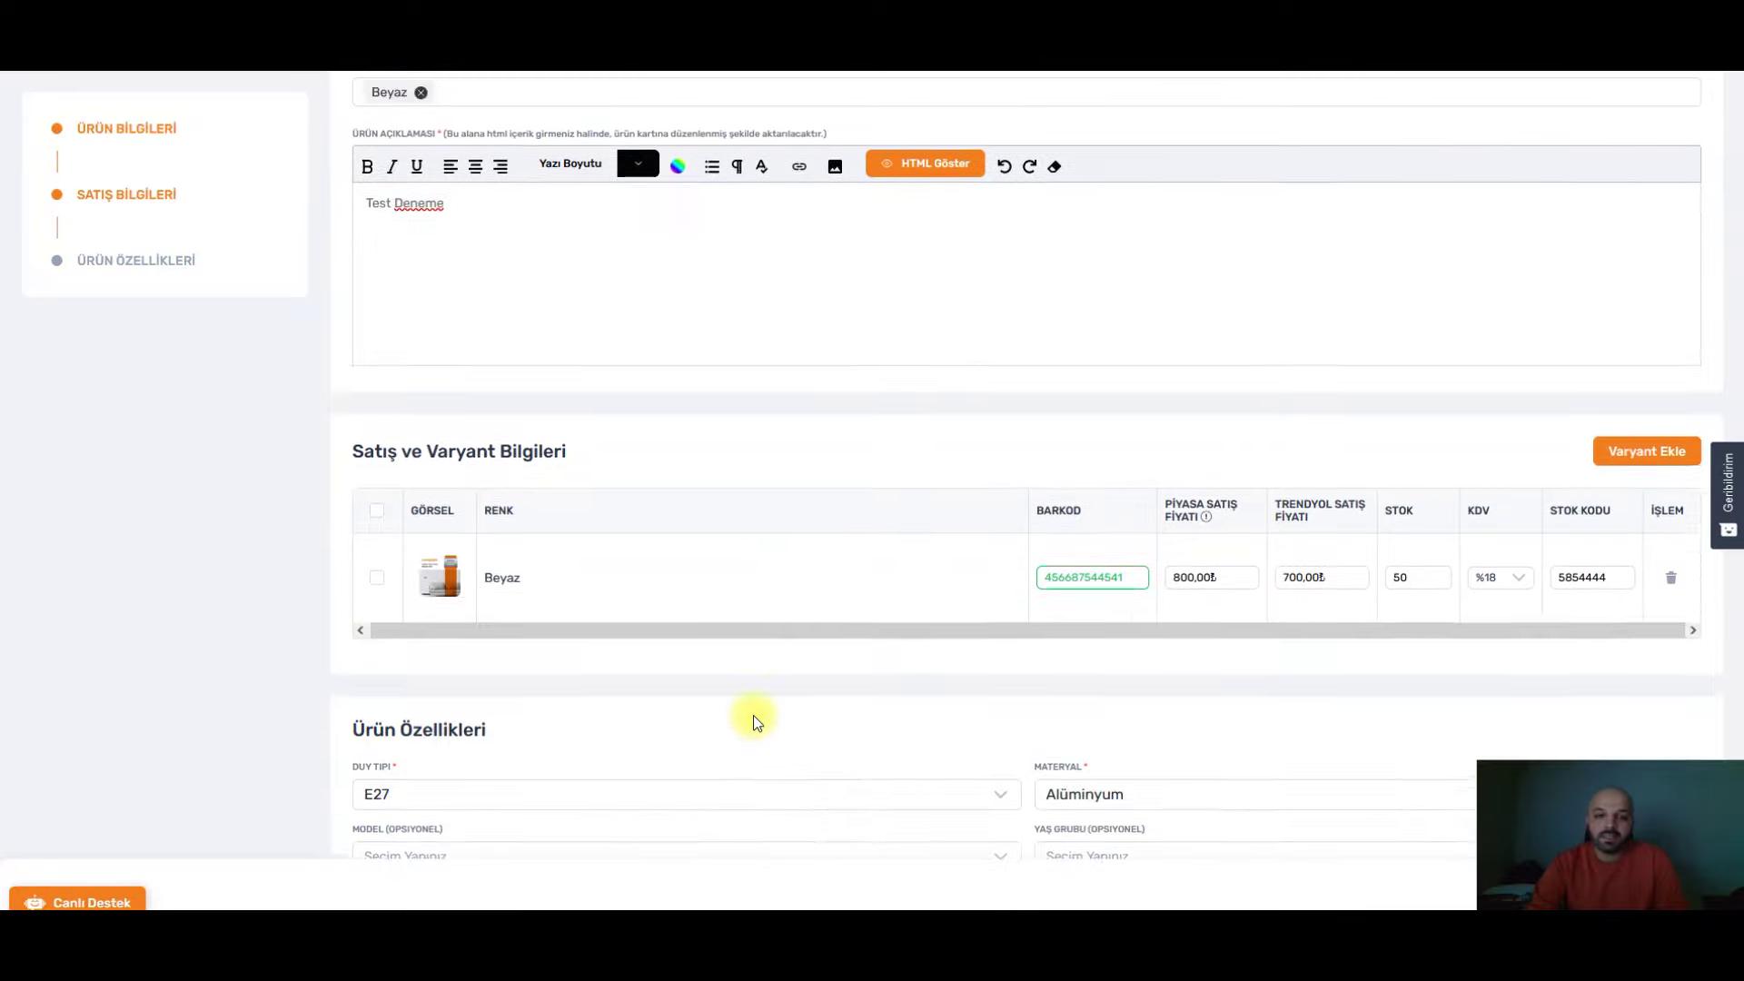
scroll(754, 722, "down", 6)
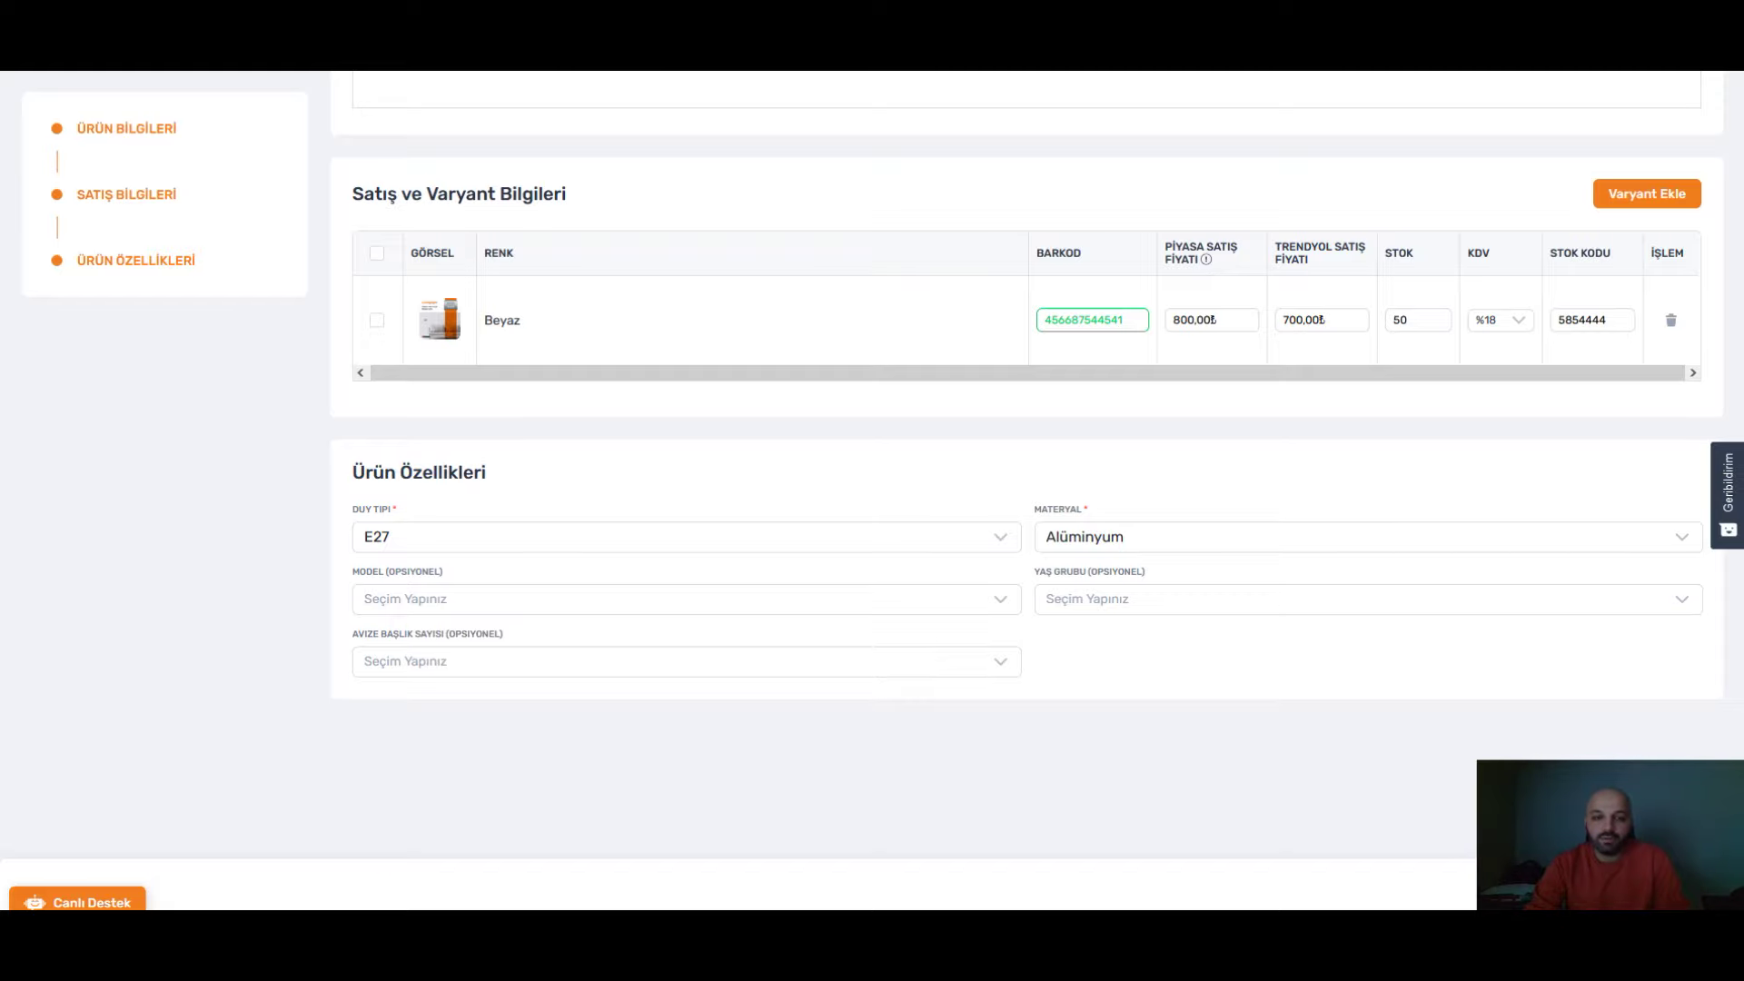
- Open the store's image gallery (Görsel Galerisi) to view its active images and upload area
scroll(1026, 463, "up", 10)
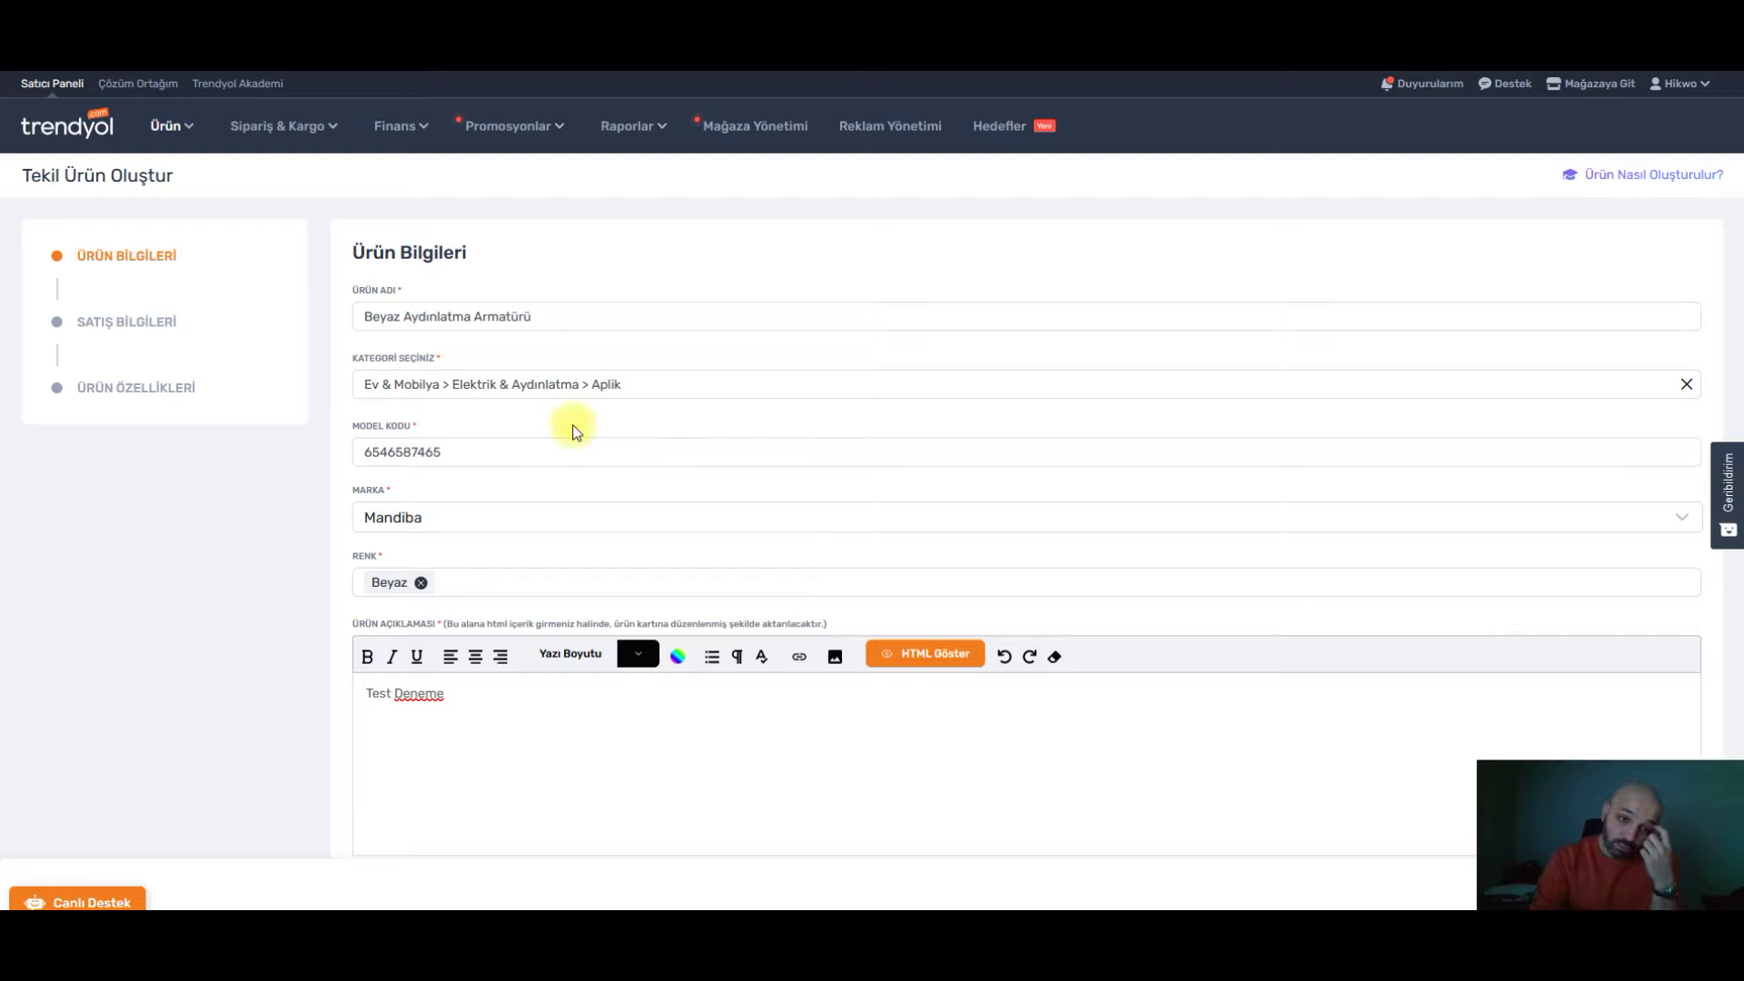
left_click(164, 124)
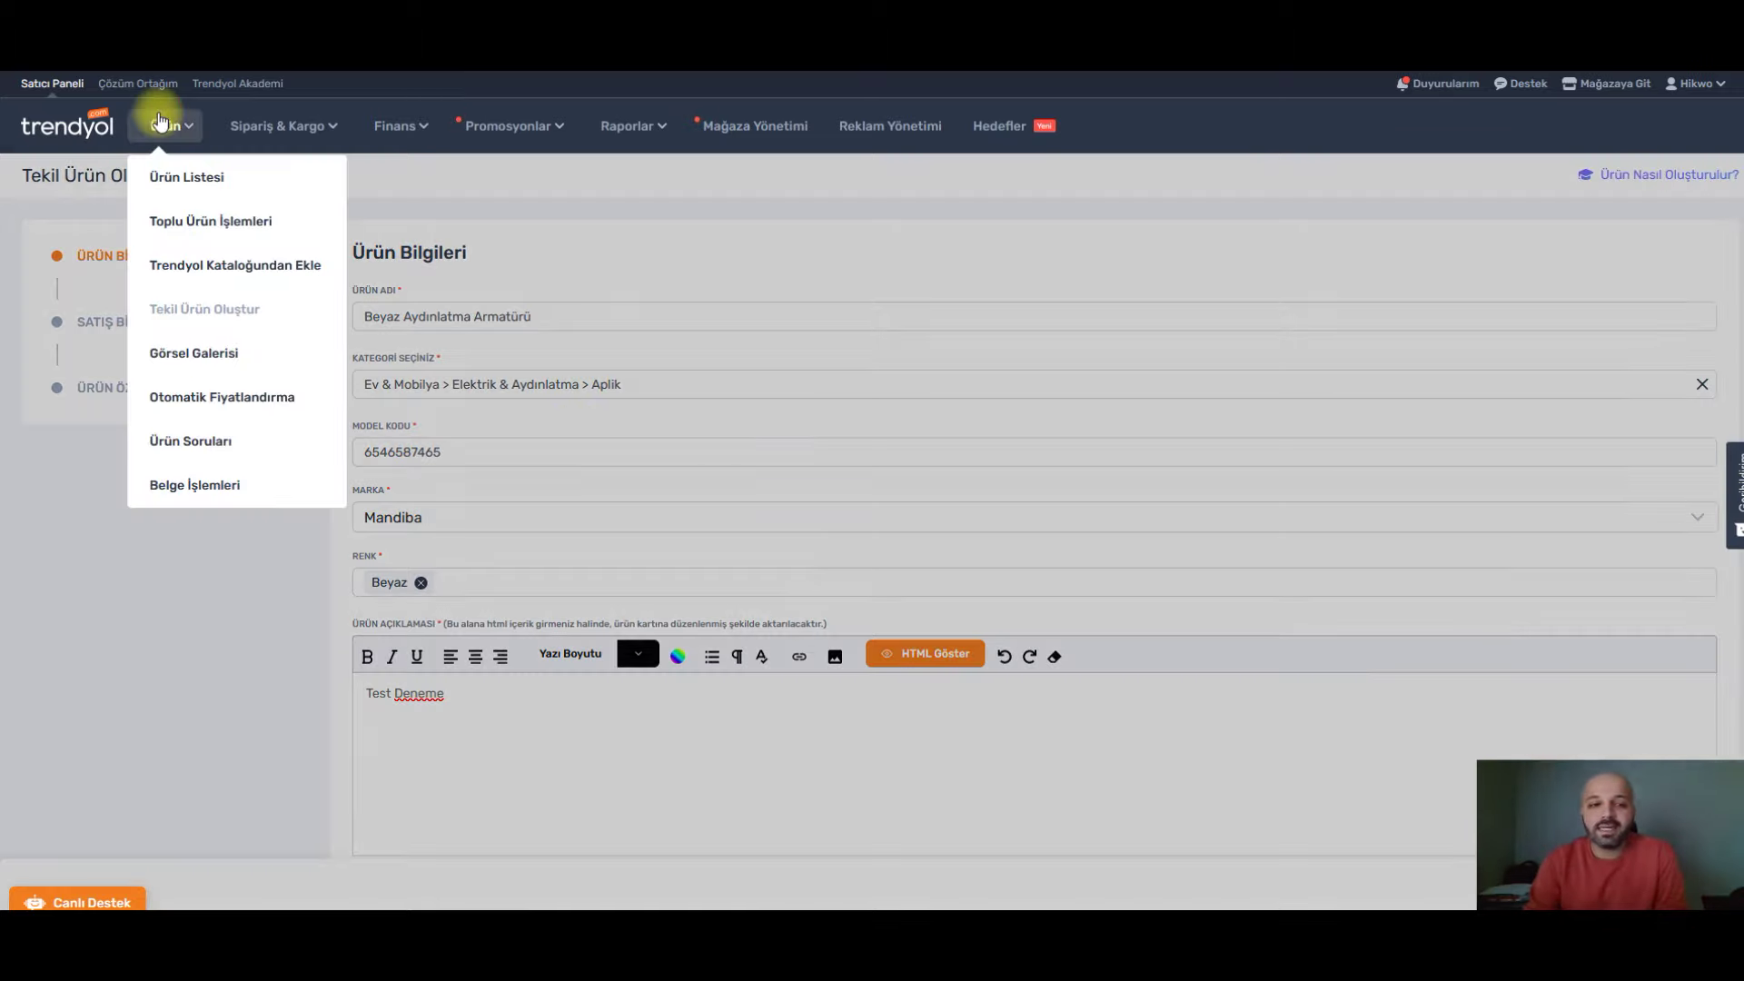
left_click(203, 359)
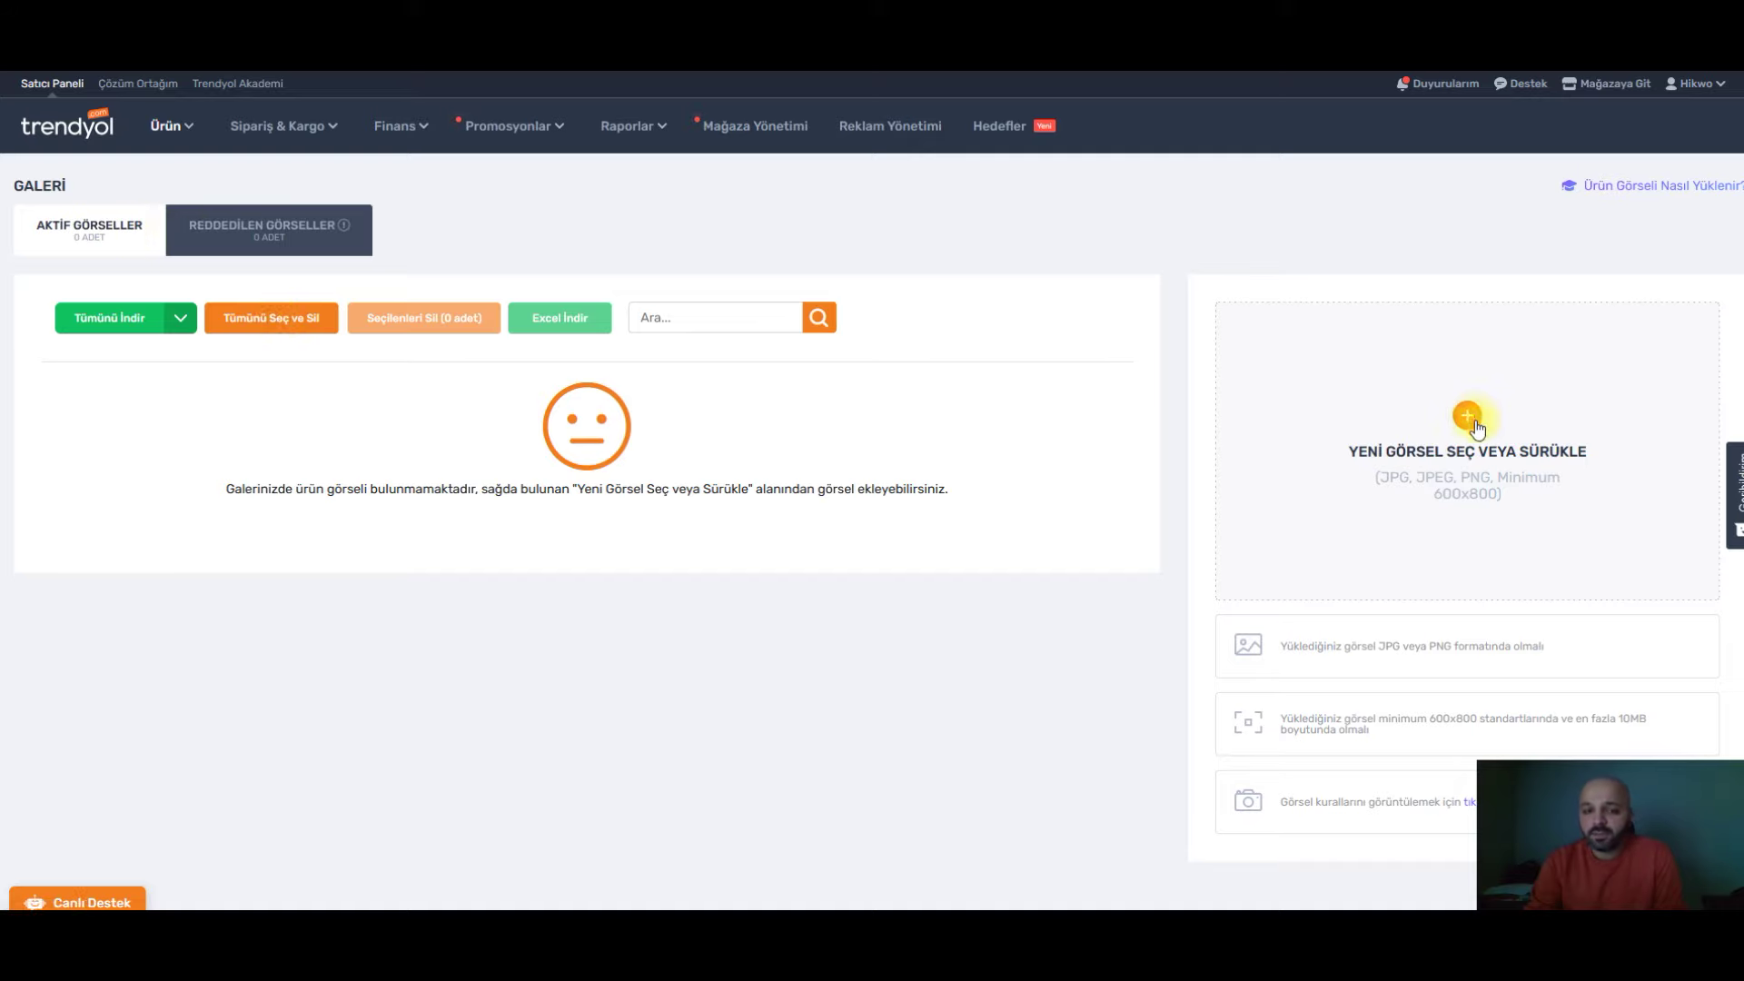
left_click(166, 122)
left_click(737, 730)
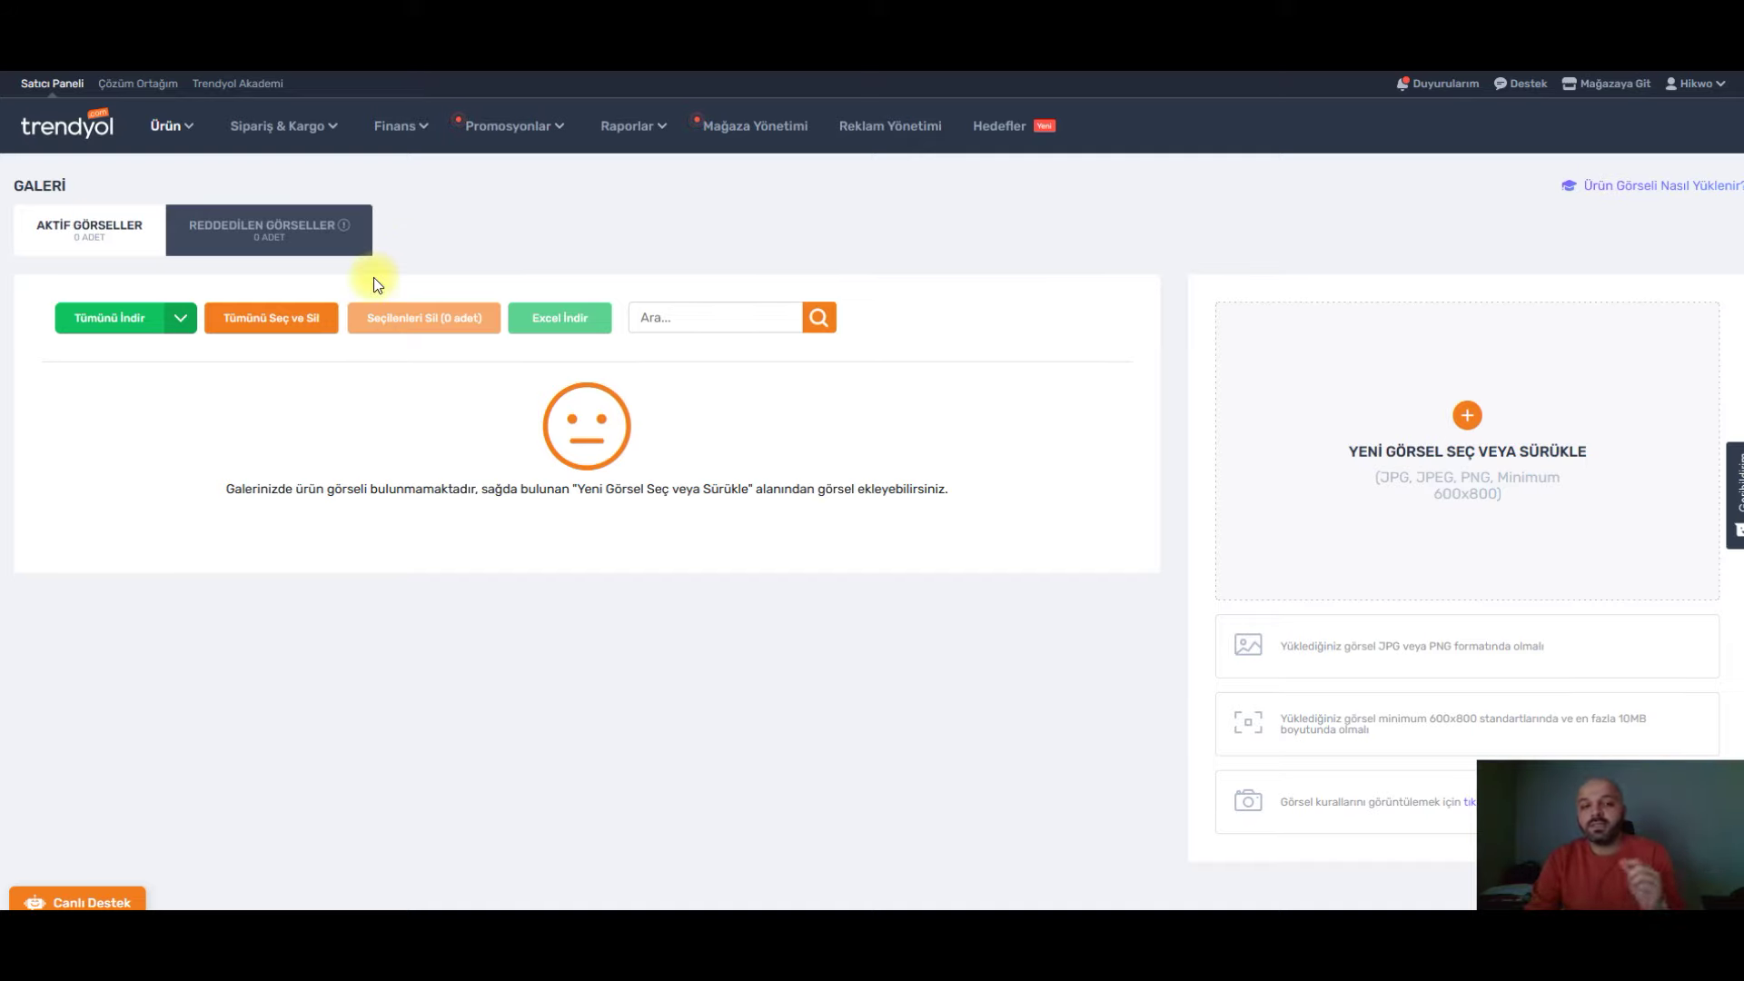
- Open the automatic pricing page (Otomatik Fiyatlandırma) and look over its introduction
left_click(170, 126)
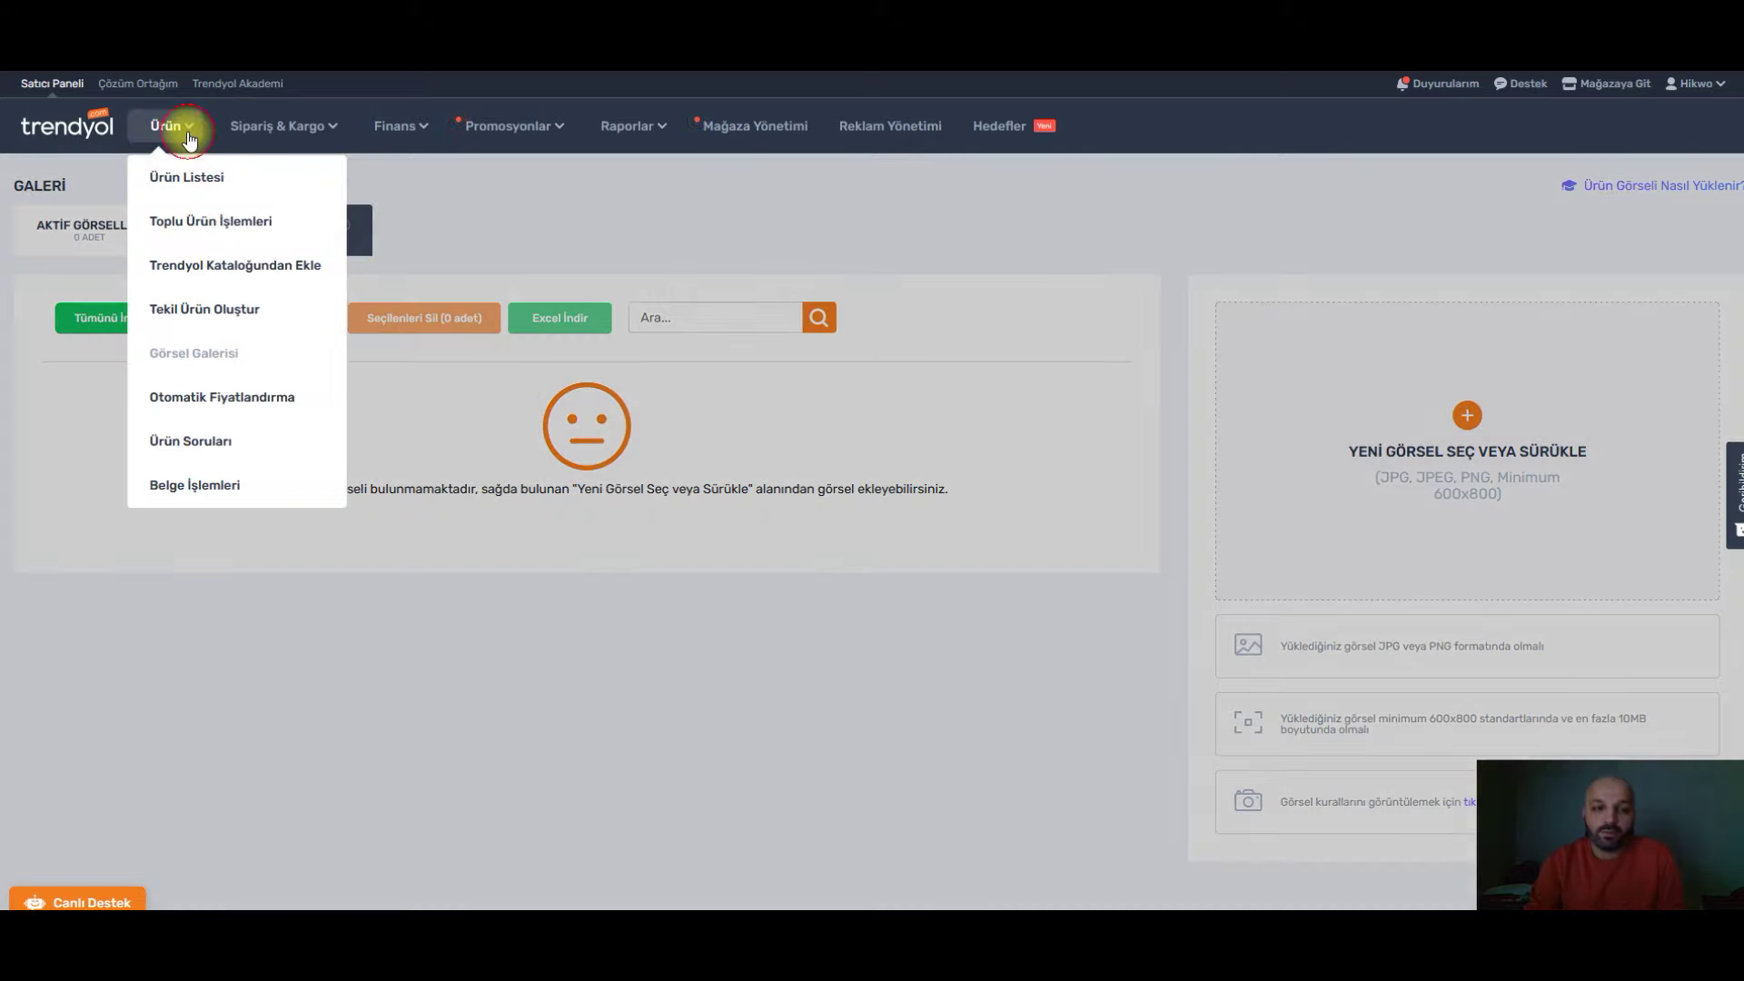
left_click(189, 404)
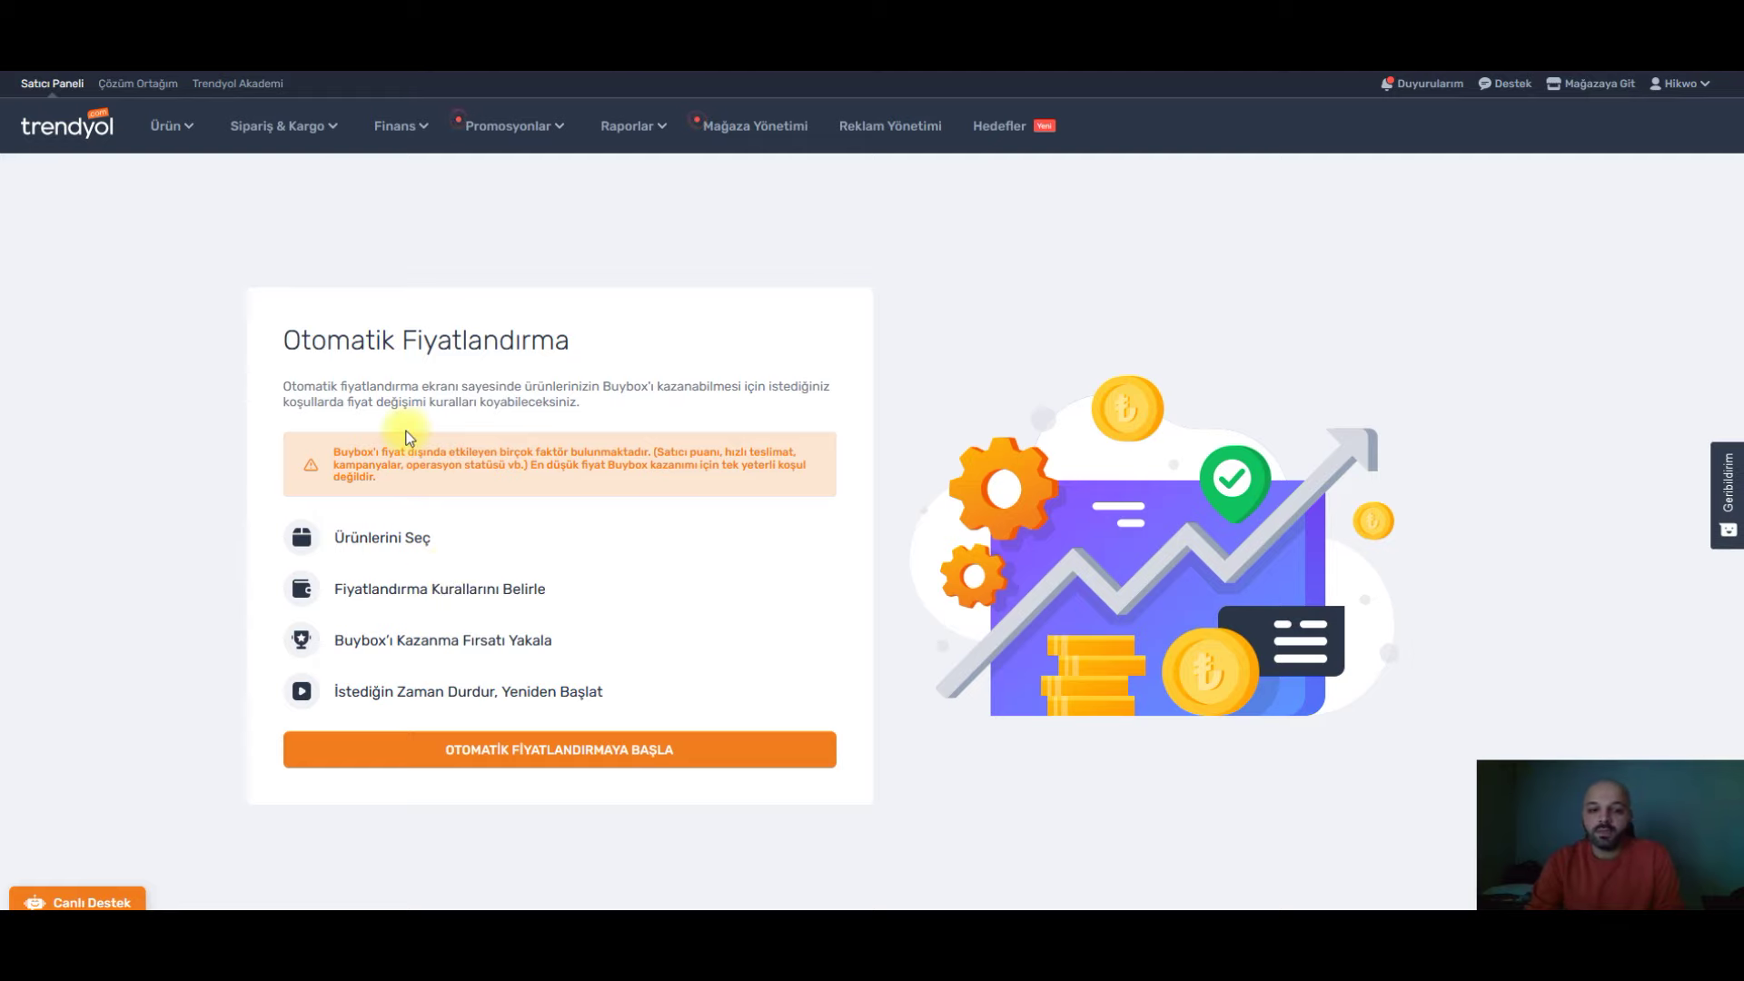
scroll(406, 434, "down", 1)
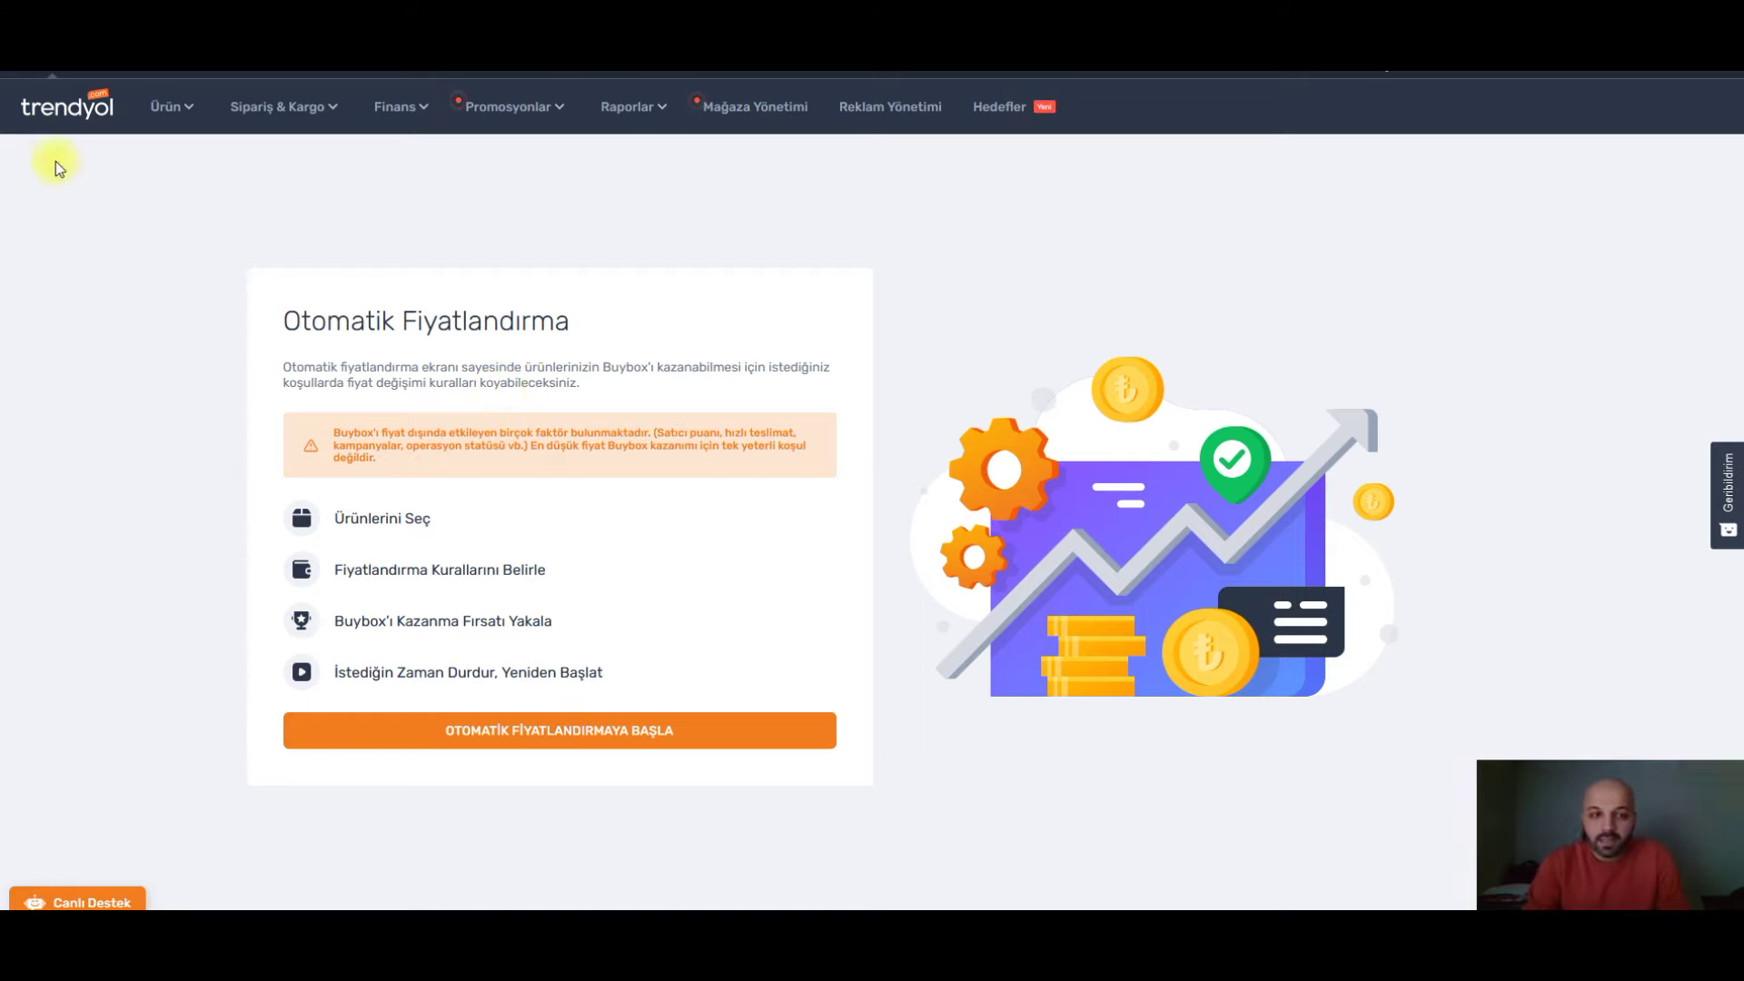
- Open the document operations page (Belge İşlemleri) and examine the authenticity document requests and the brand registration section (Marka Tescil İşlemleri)
left_click(164, 107)
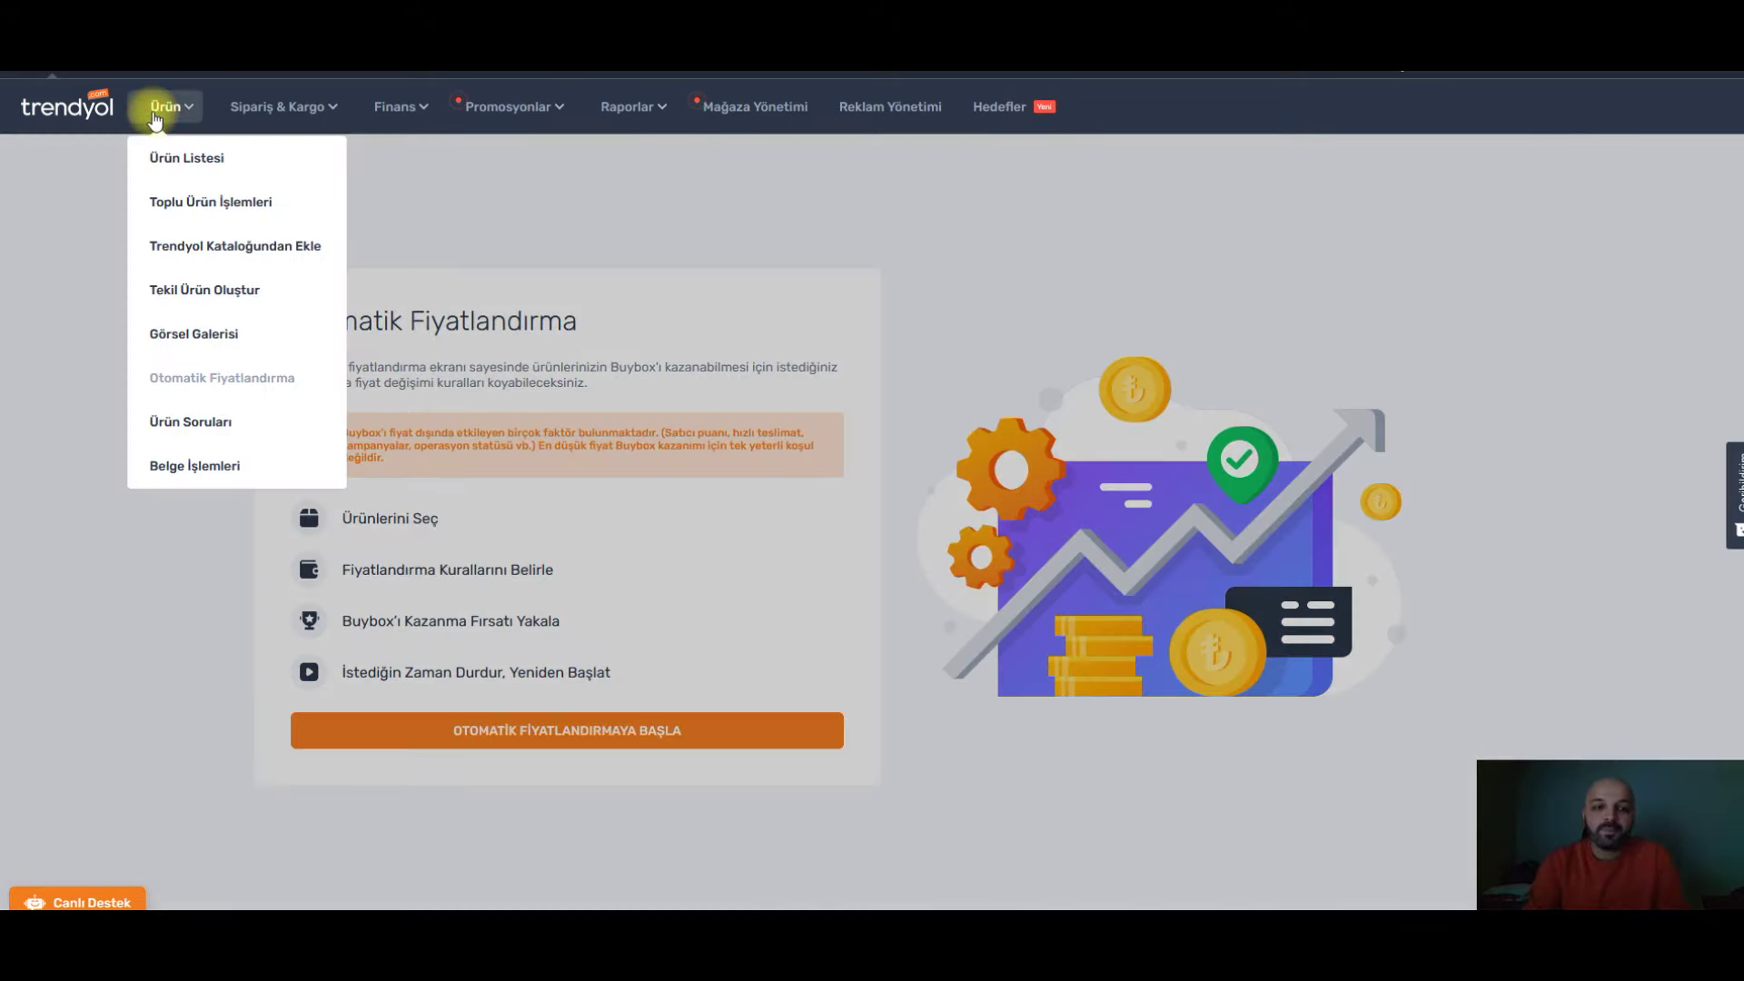
left_click(222, 463)
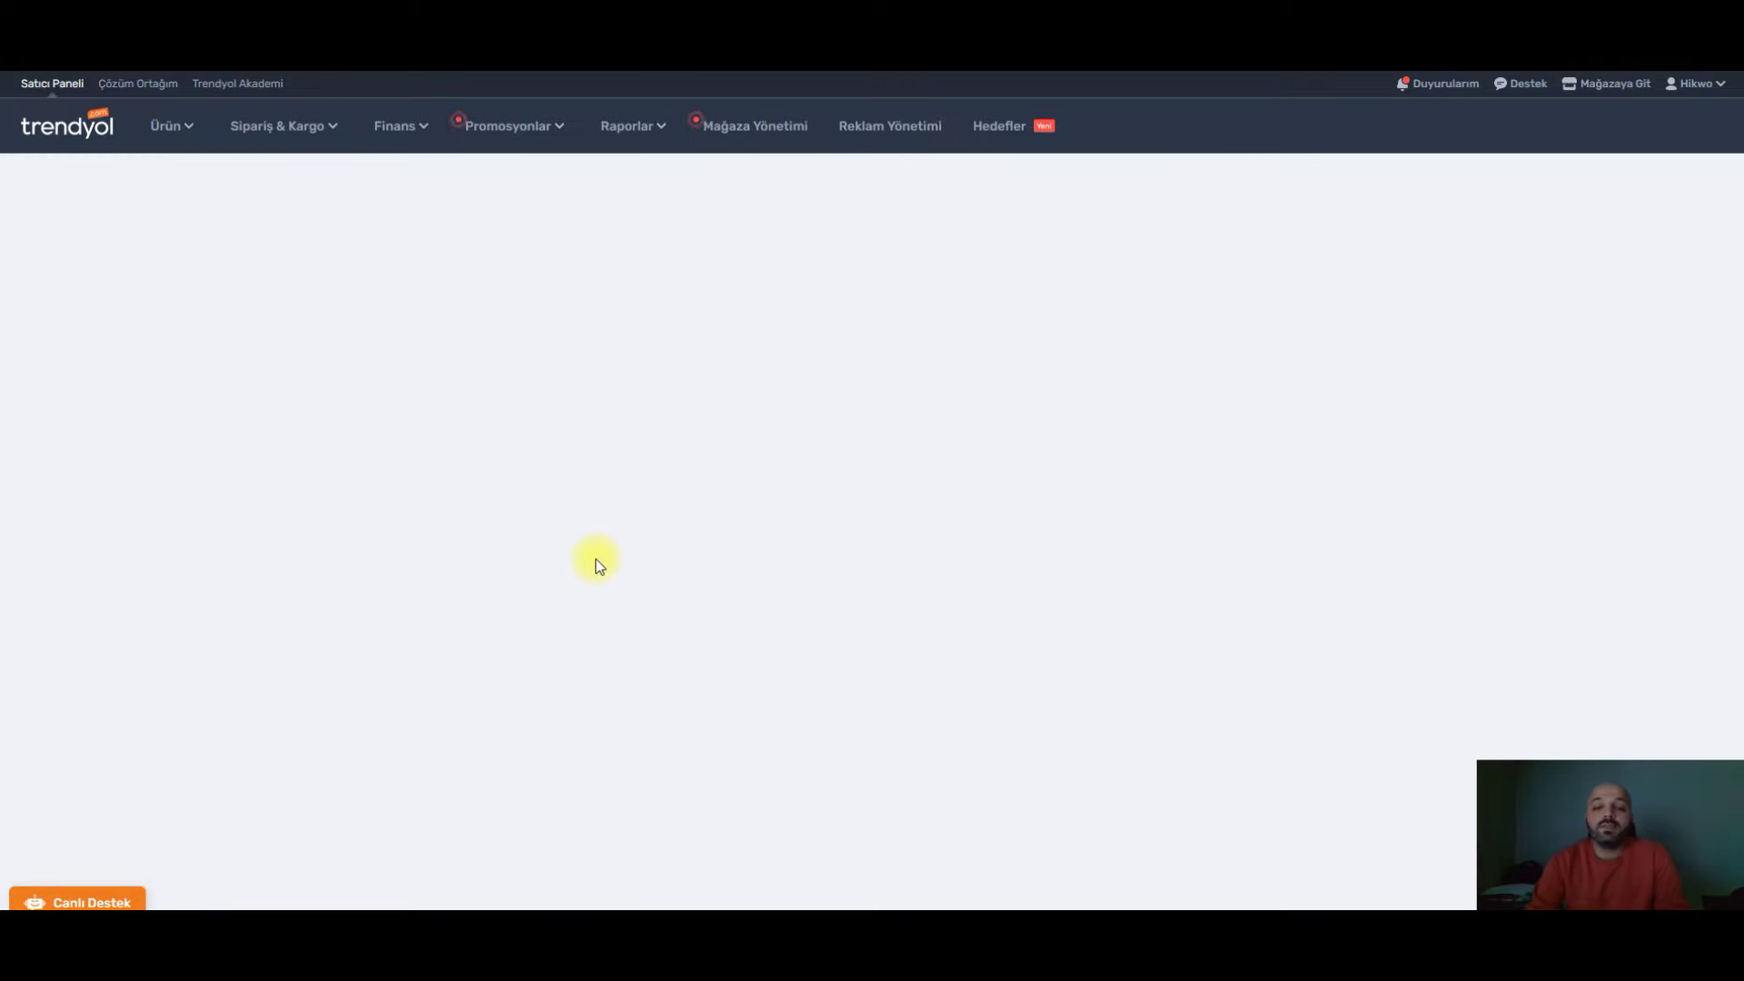
scroll(798, 509, "down", 1)
scroll(329, 499, "down", 3)
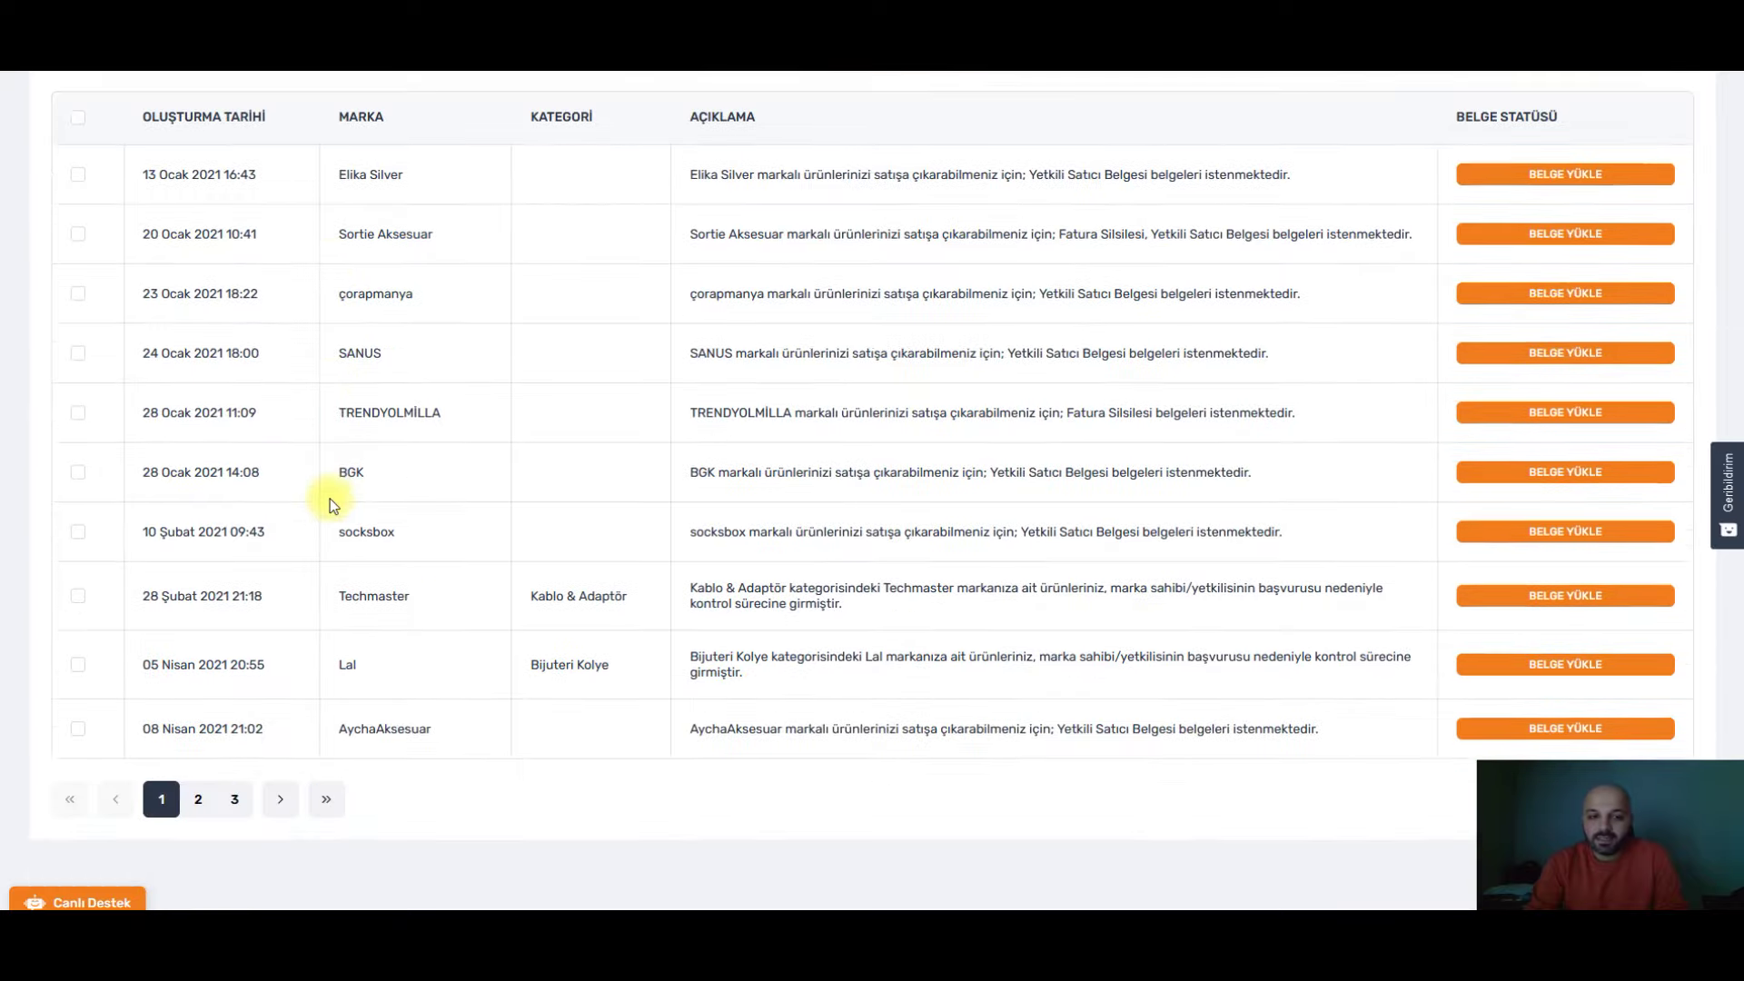
scroll(1006, 616, "up", 3)
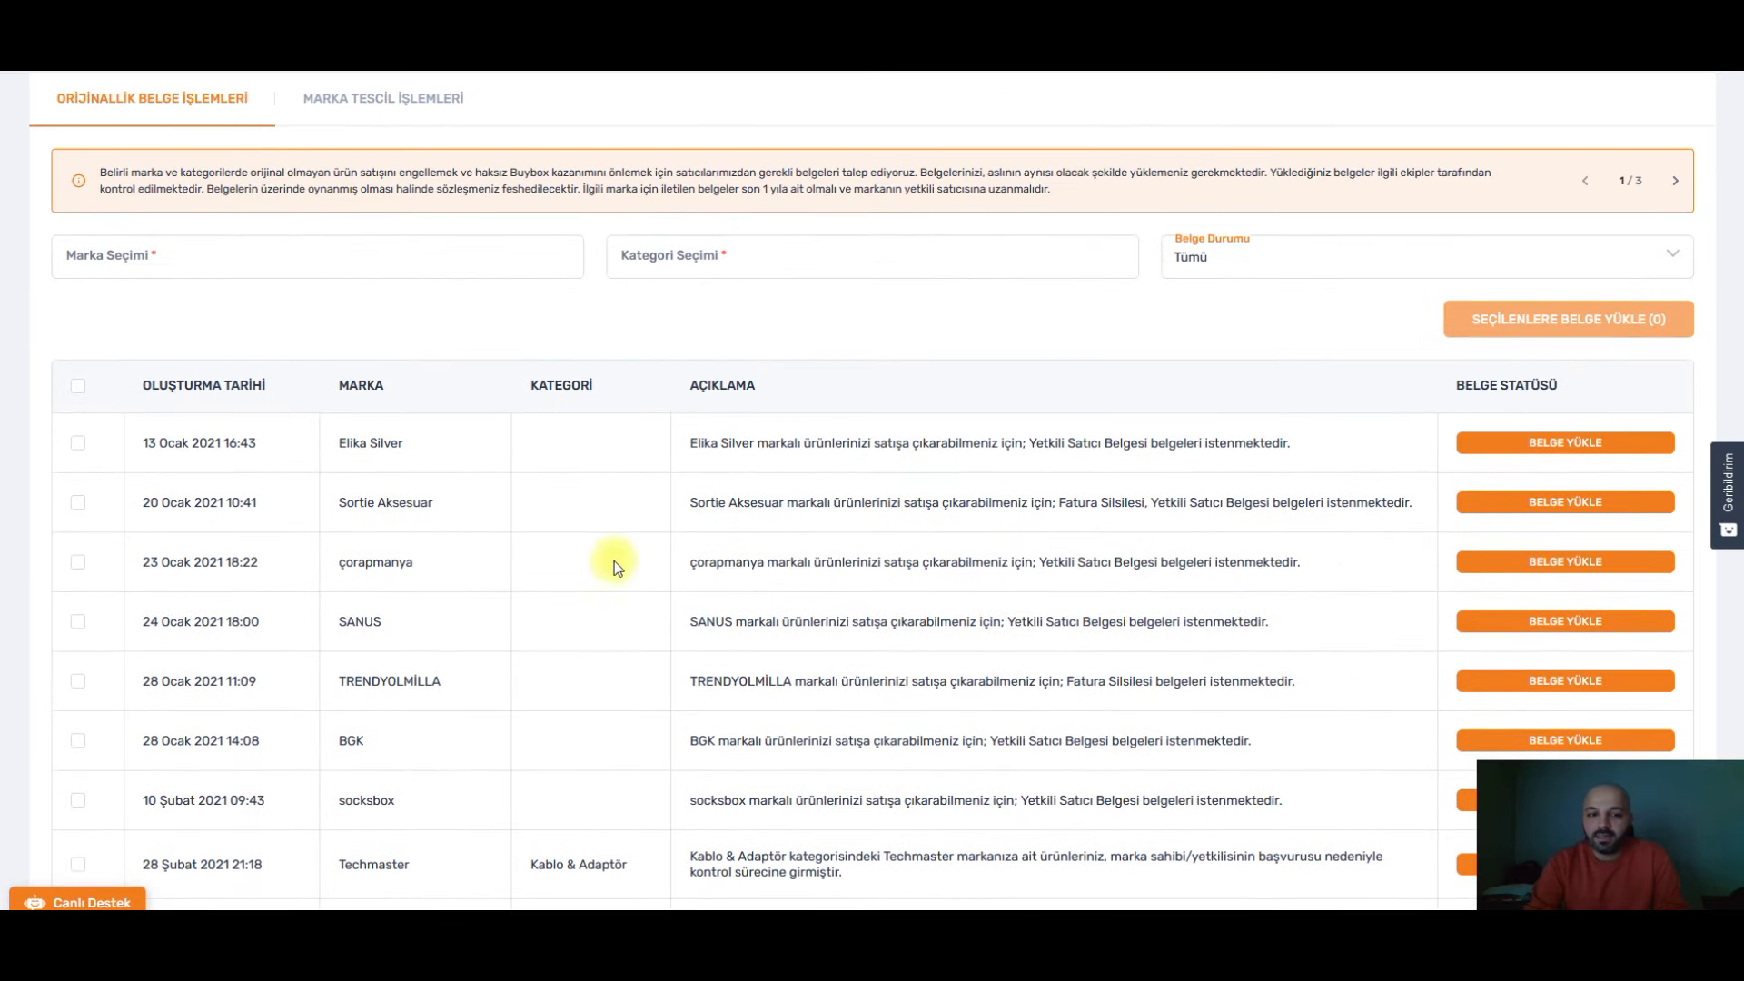
scroll(884, 582, "up", 2)
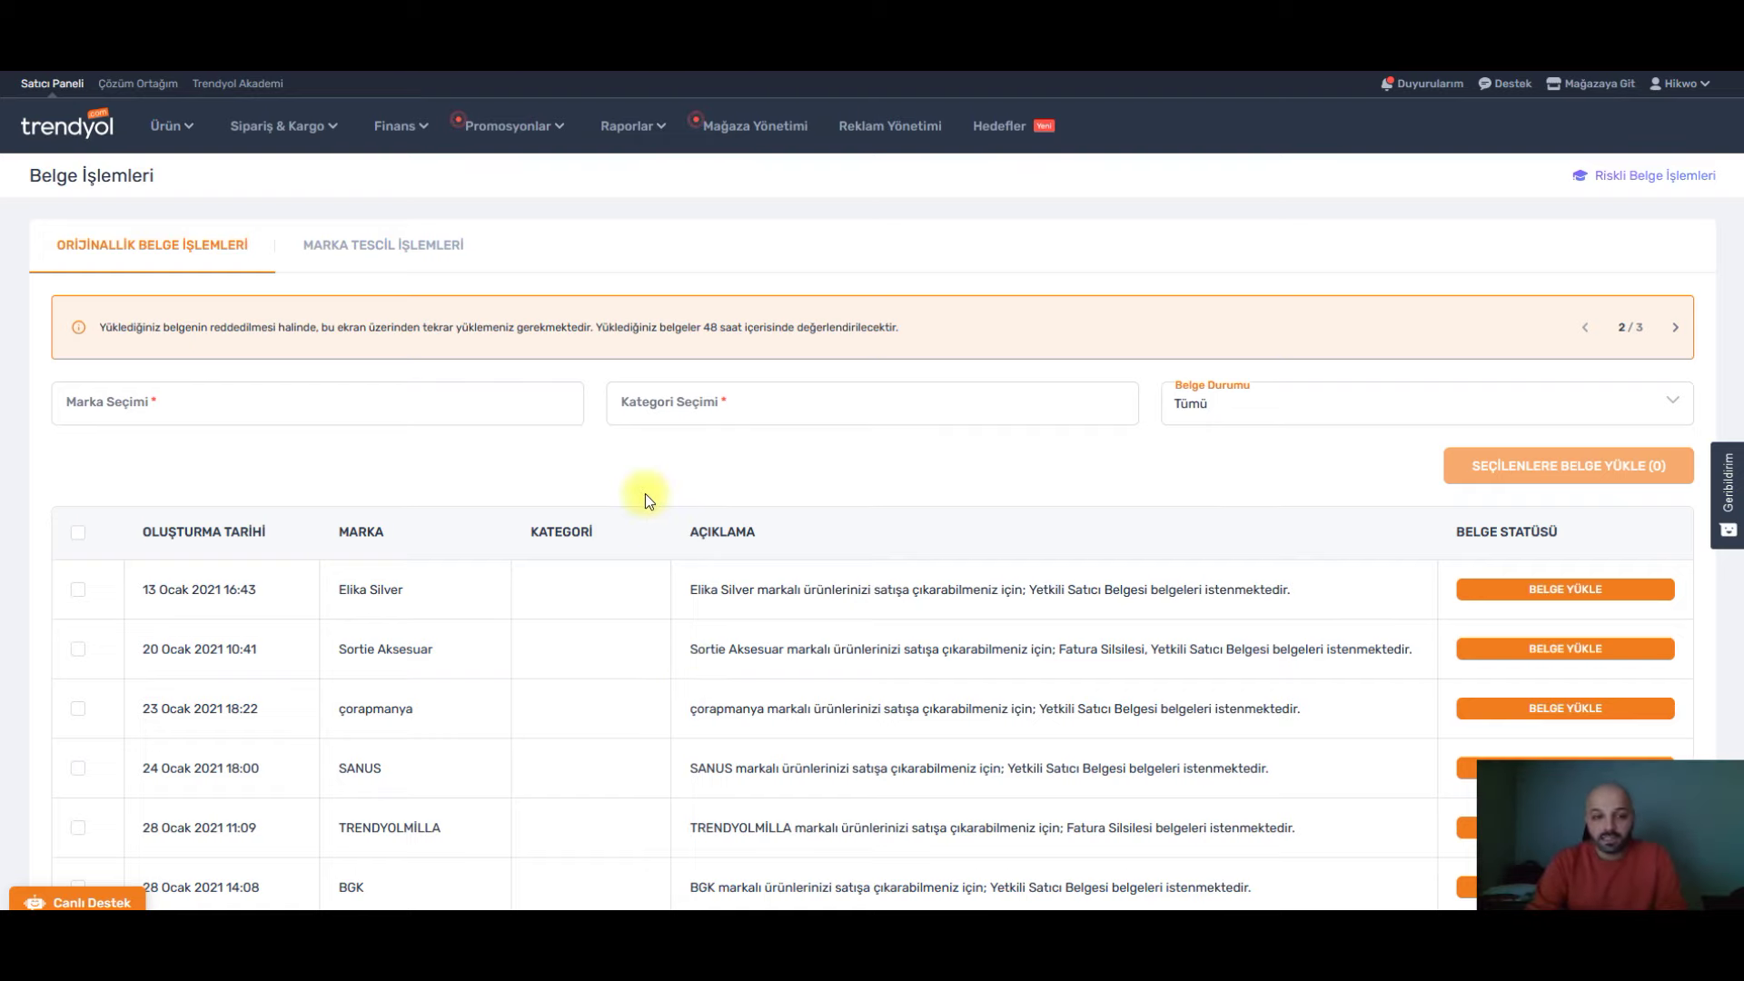
left_click(438, 249)
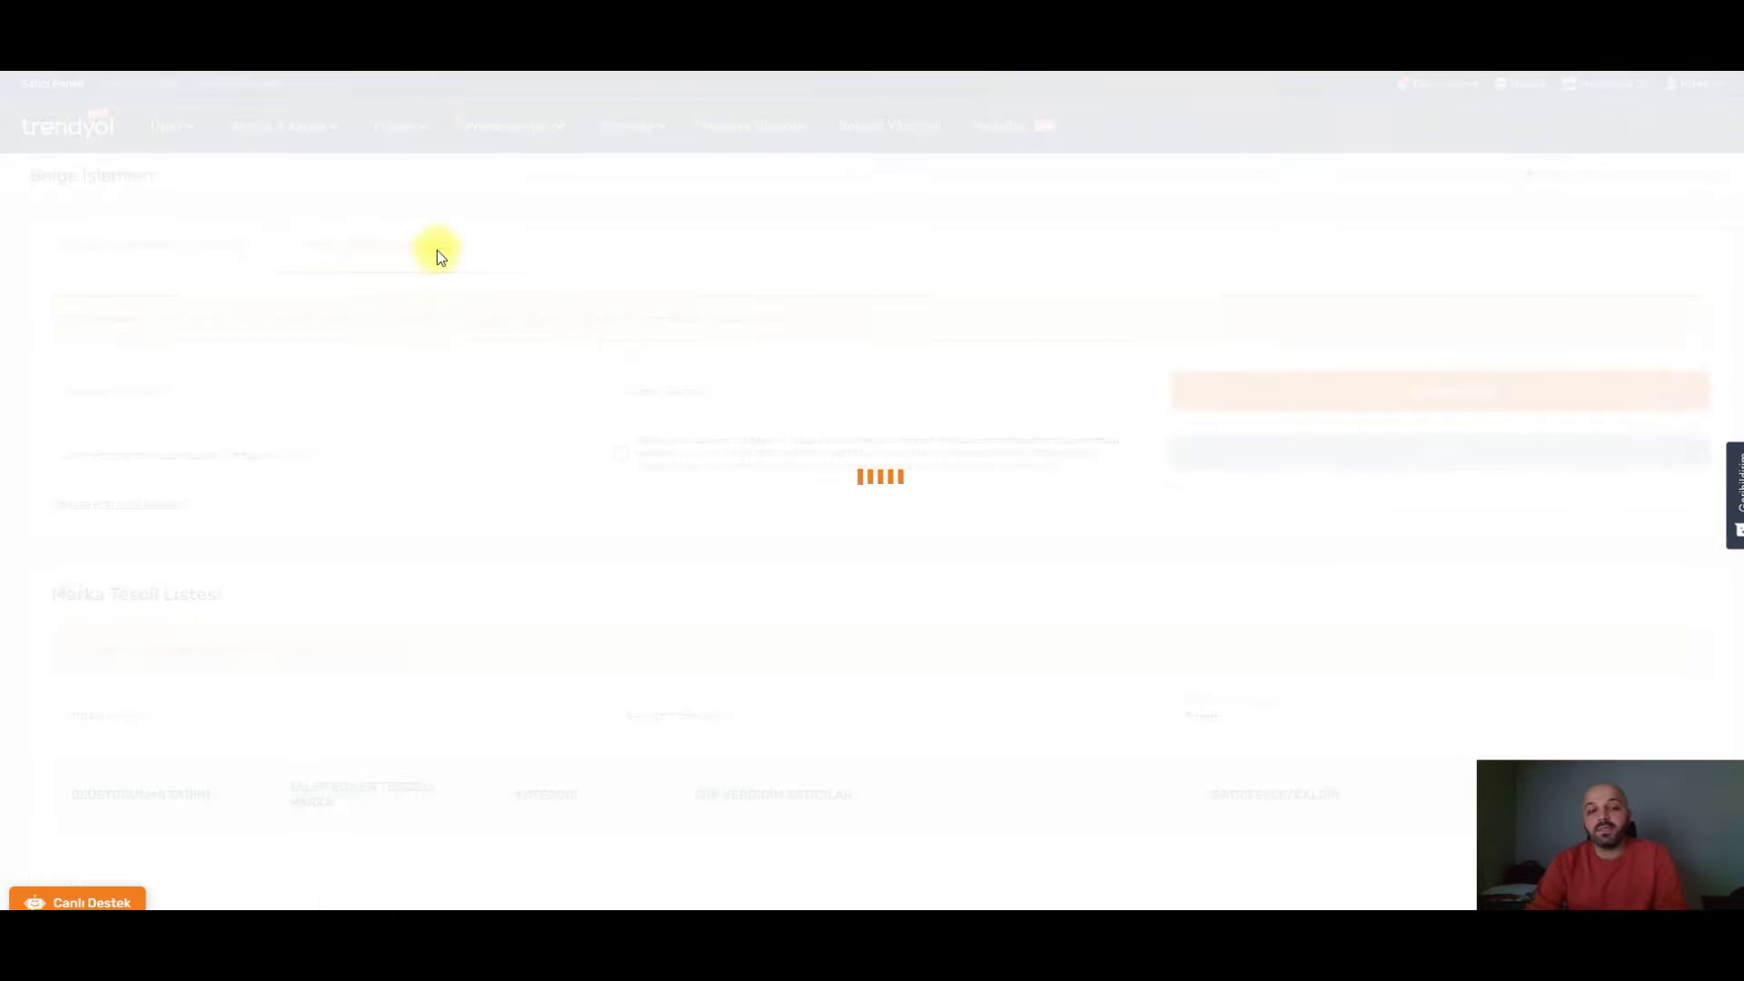
scroll(669, 724, "down", 2)
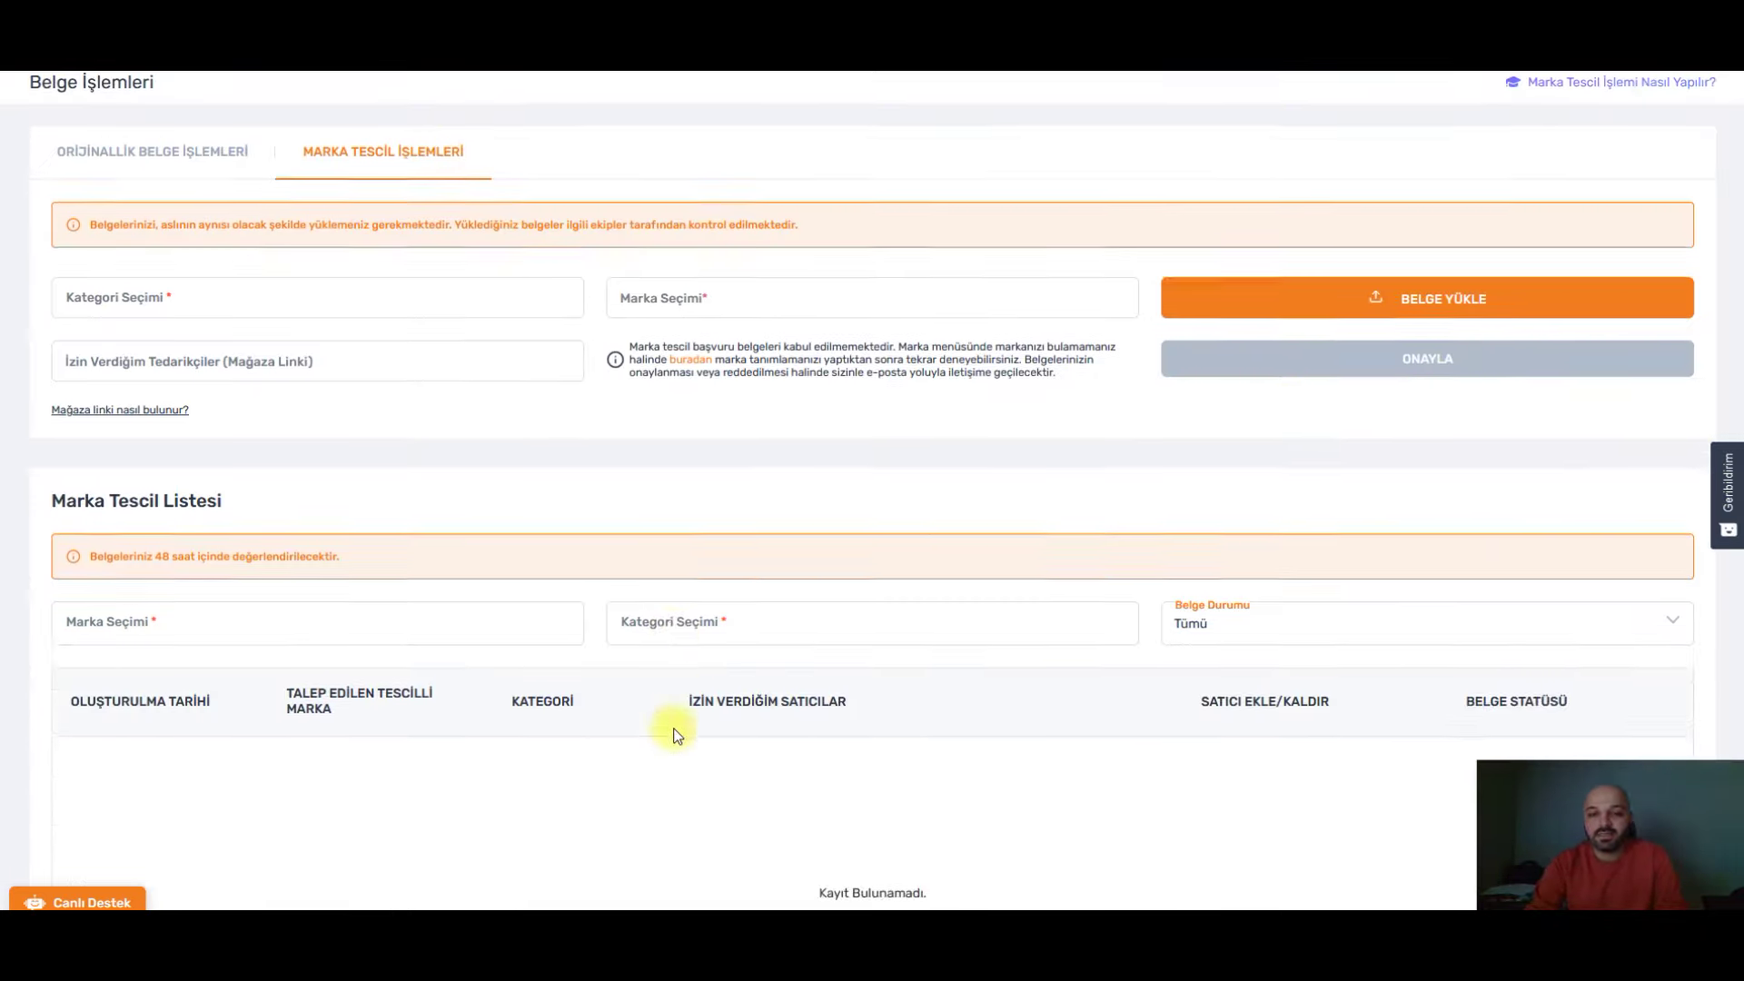
- Select Hikwo as the brand (Marka Seçimi) in the brand registration form
scroll(669, 724, "up", 2)
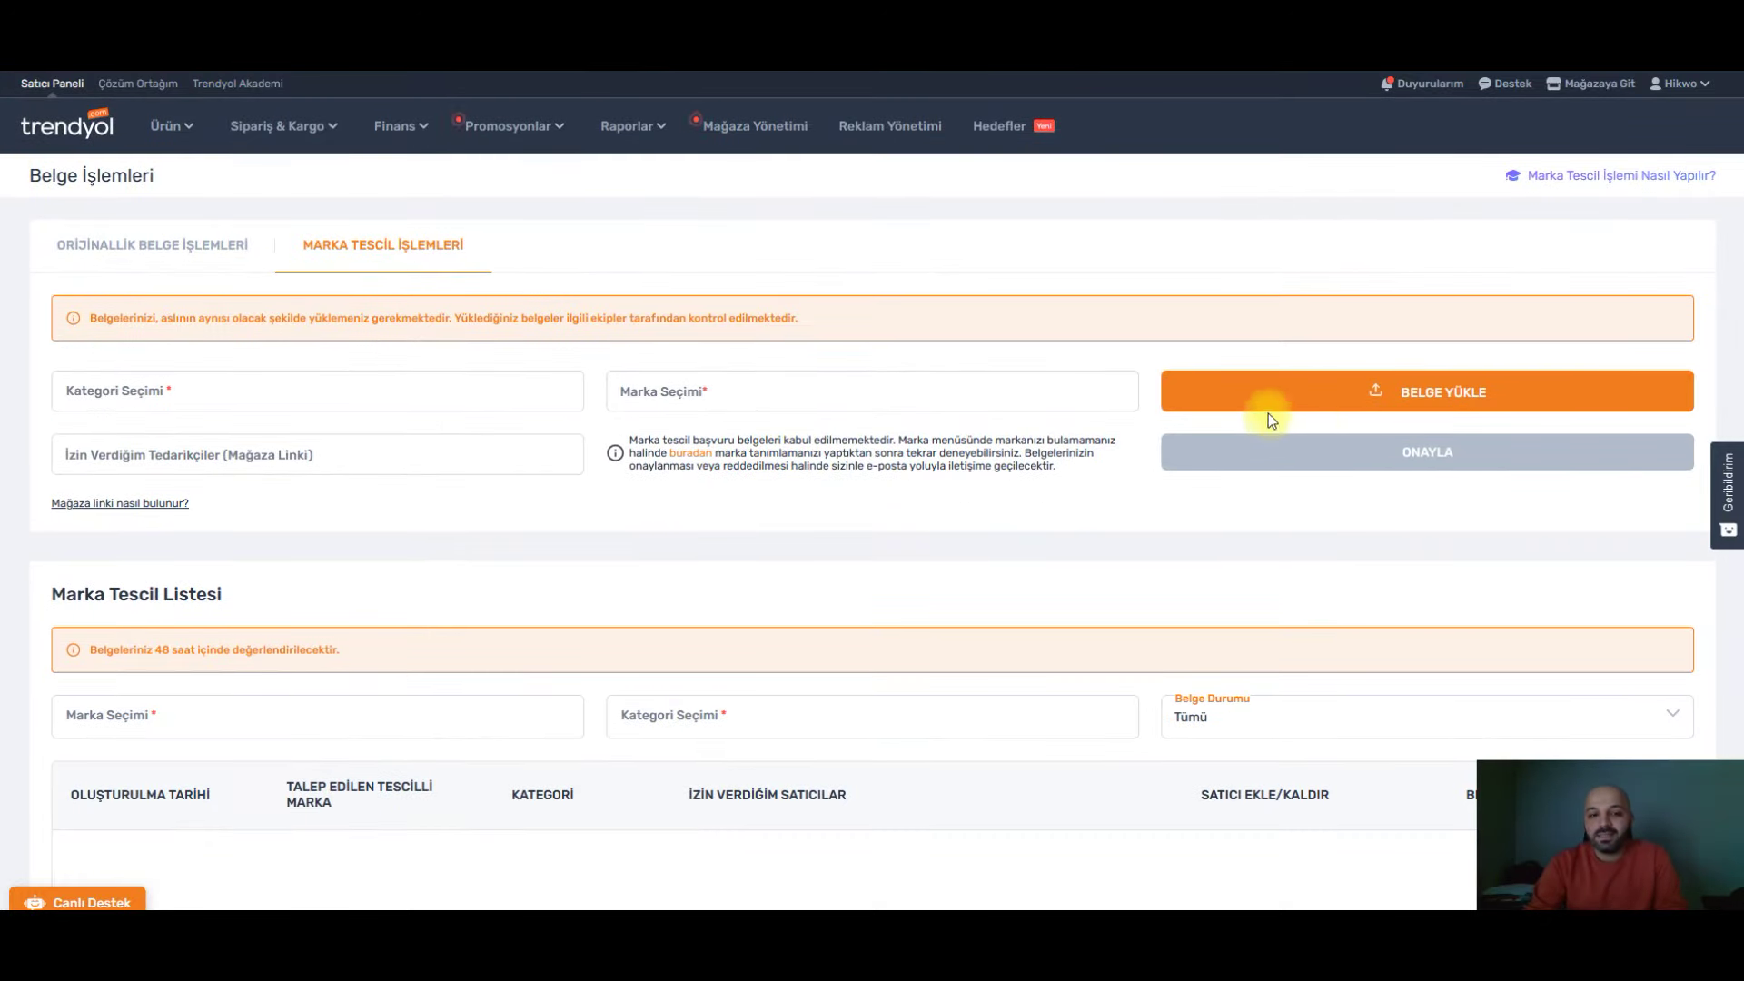
left_click(376, 381)
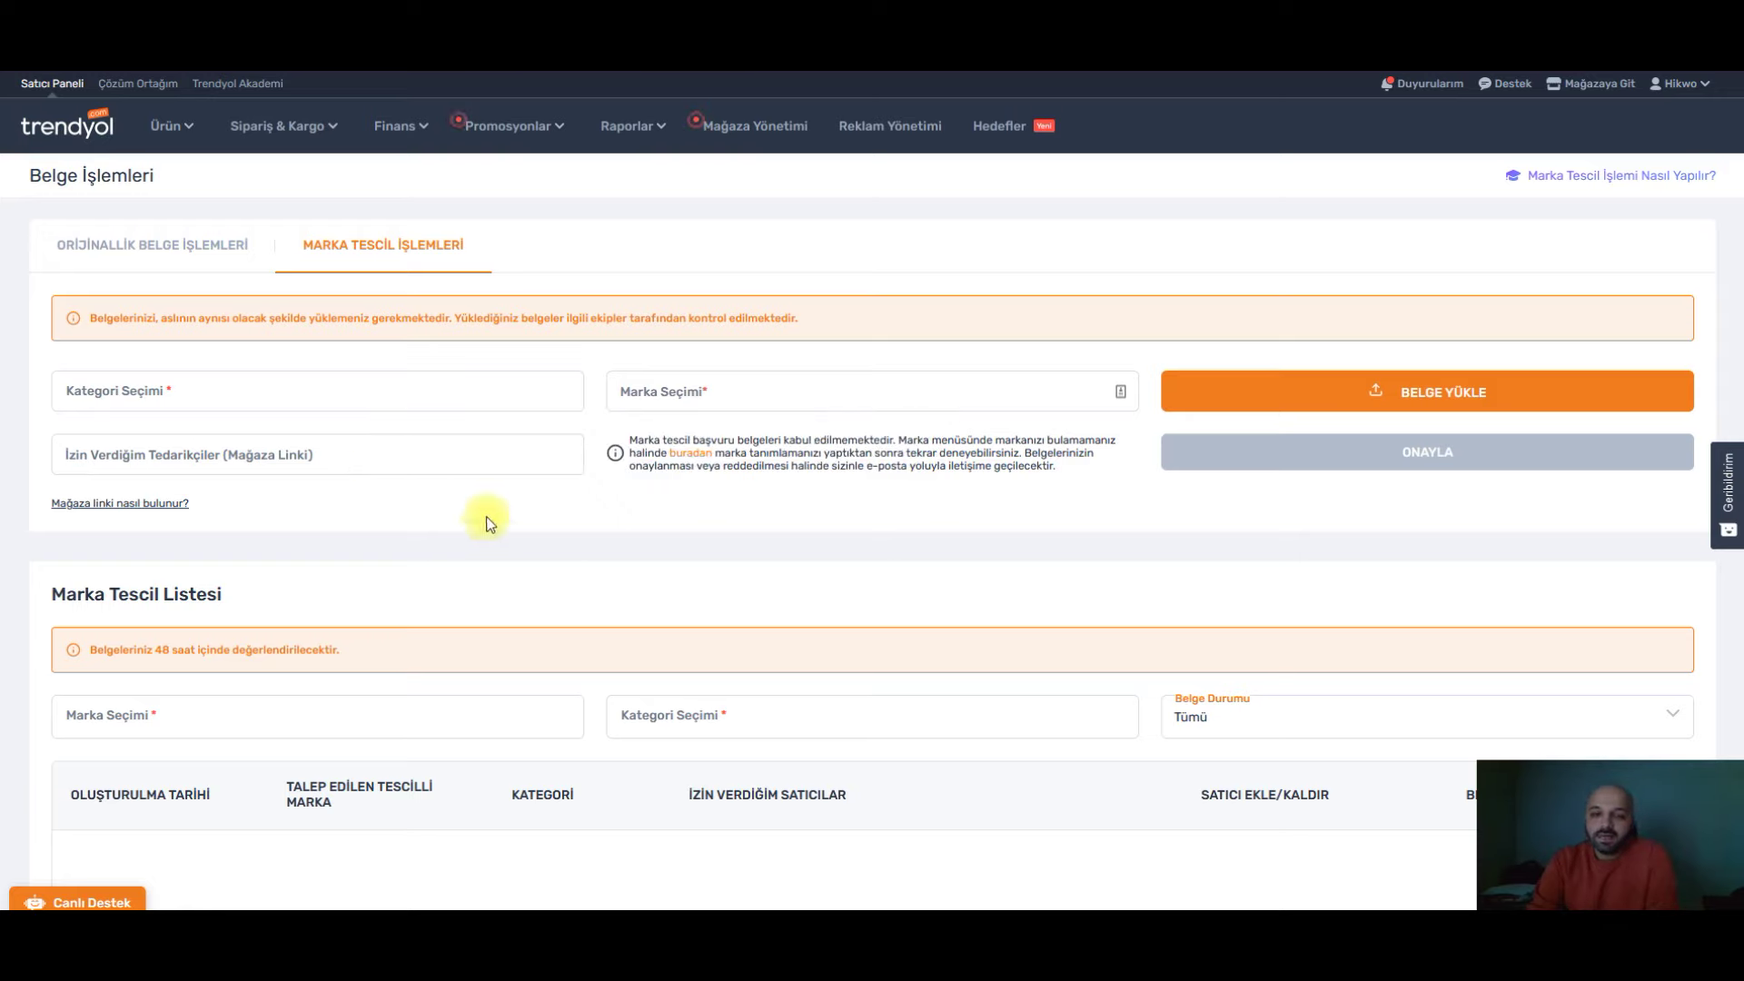
right_click(289, 451)
left_click(211, 496)
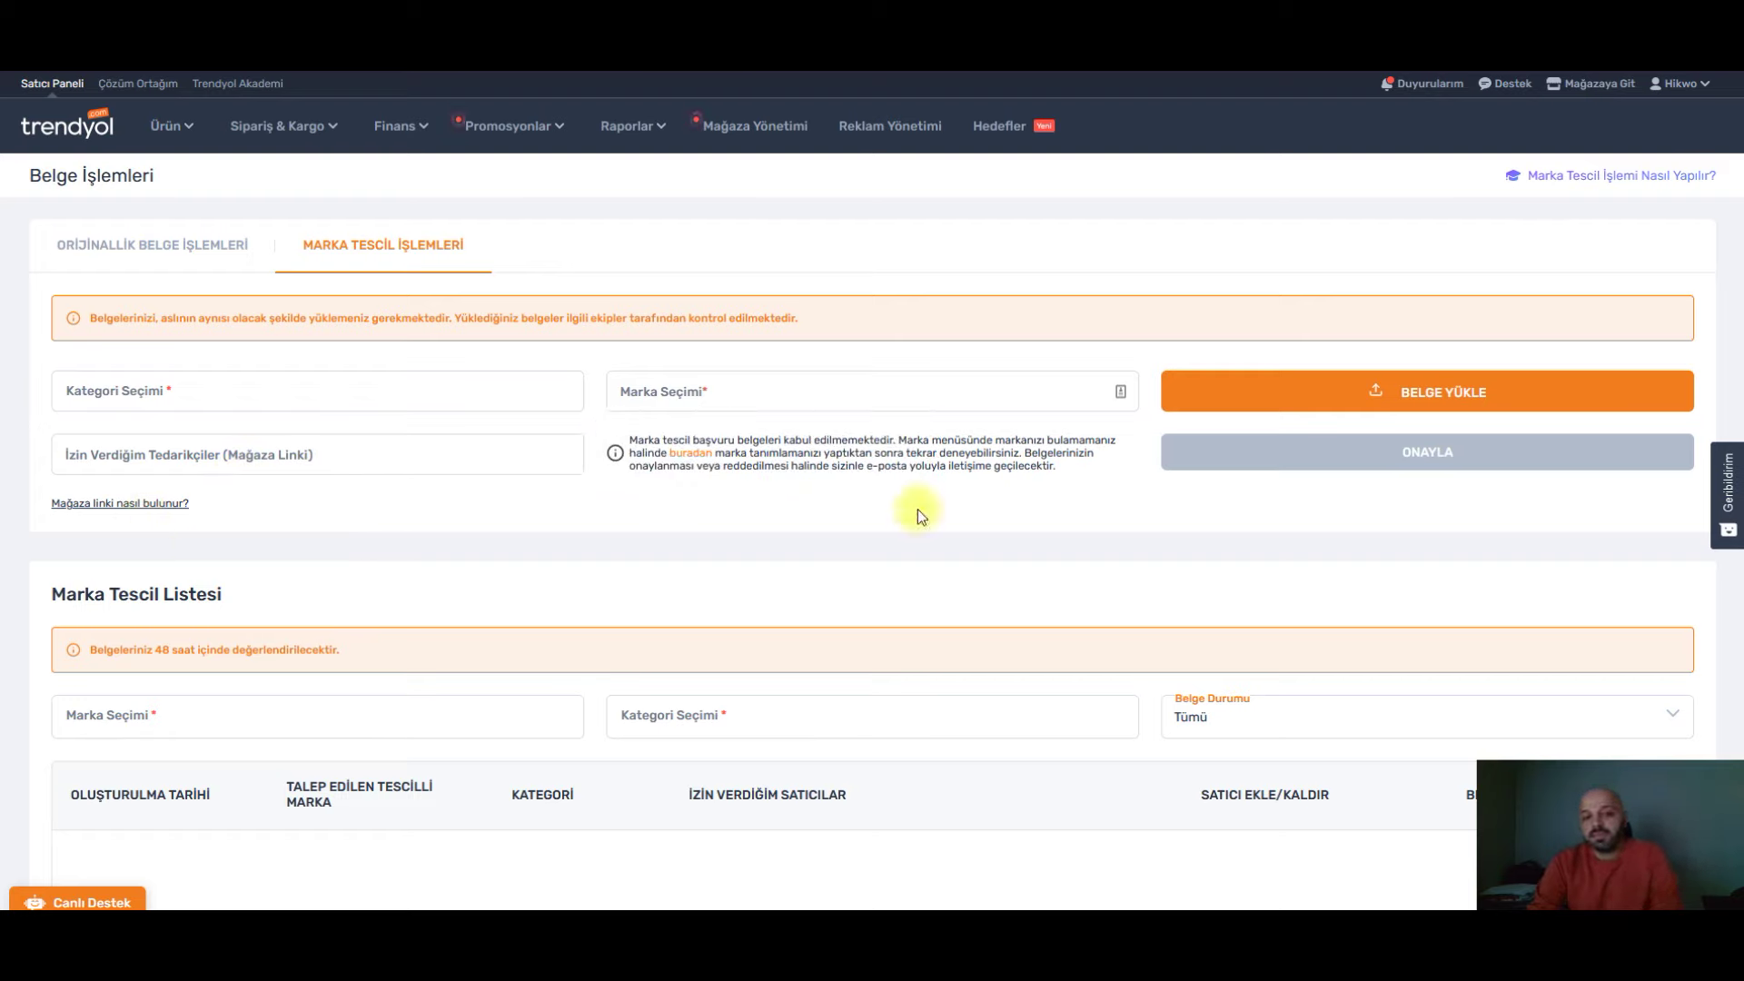
left_click(781, 393)
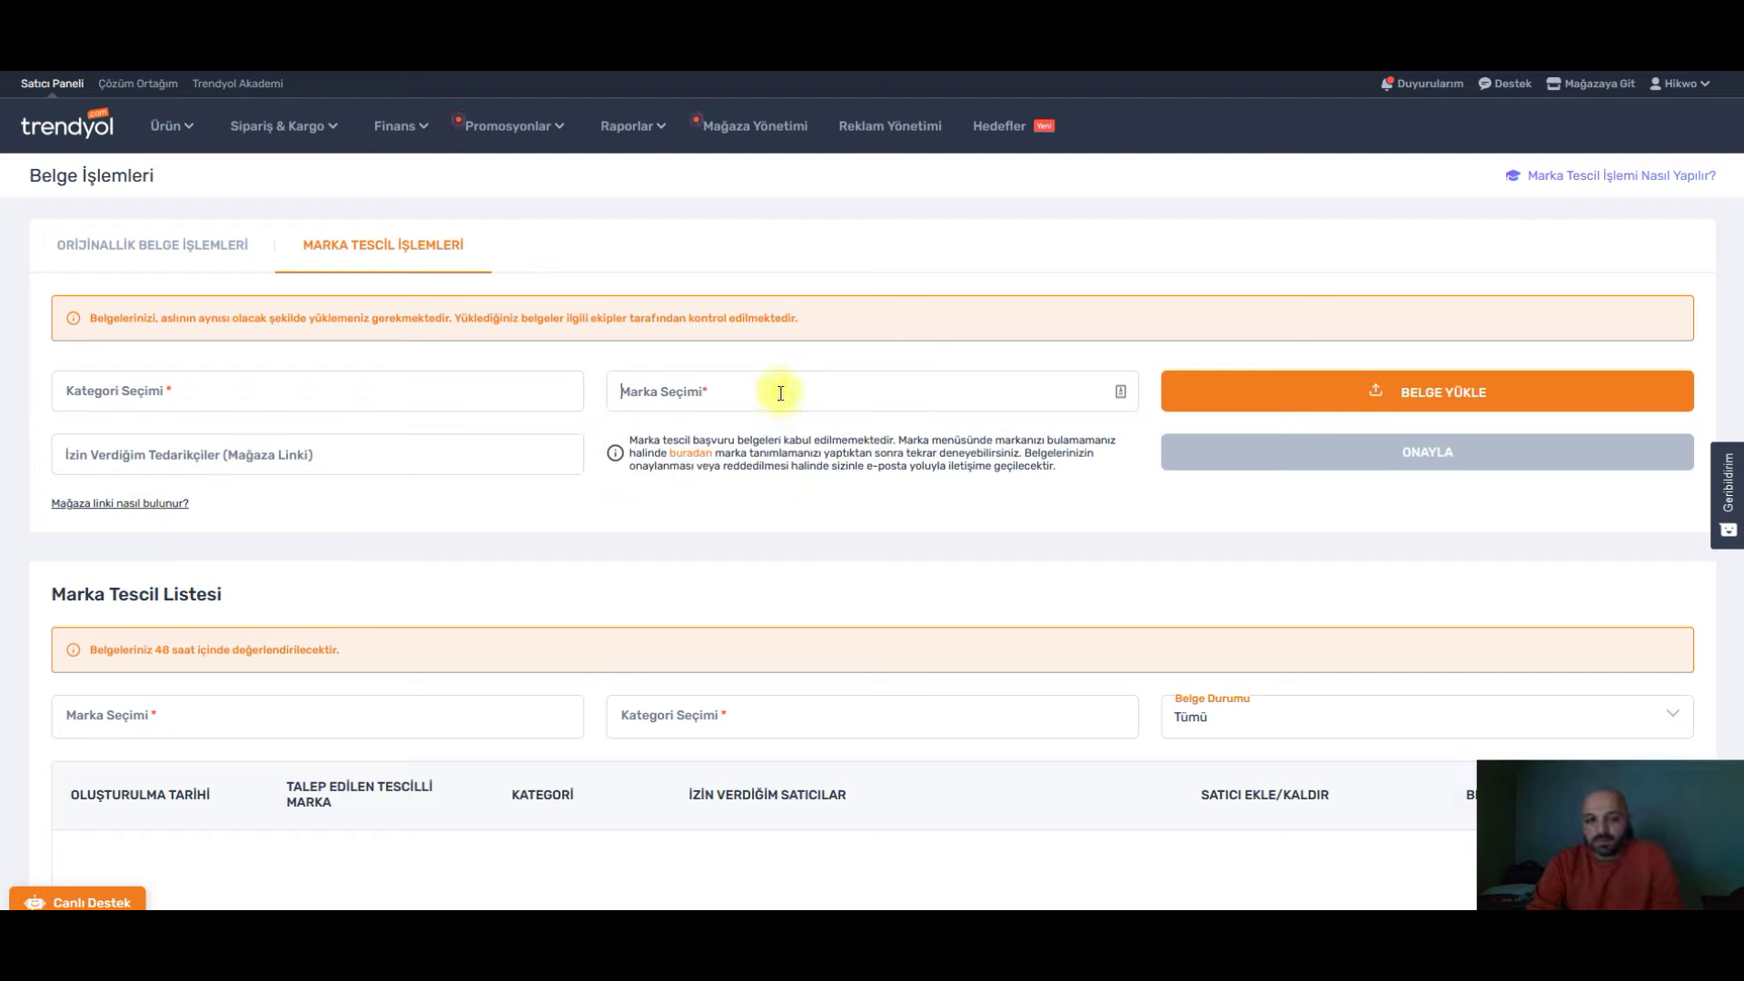
type("Hi,")
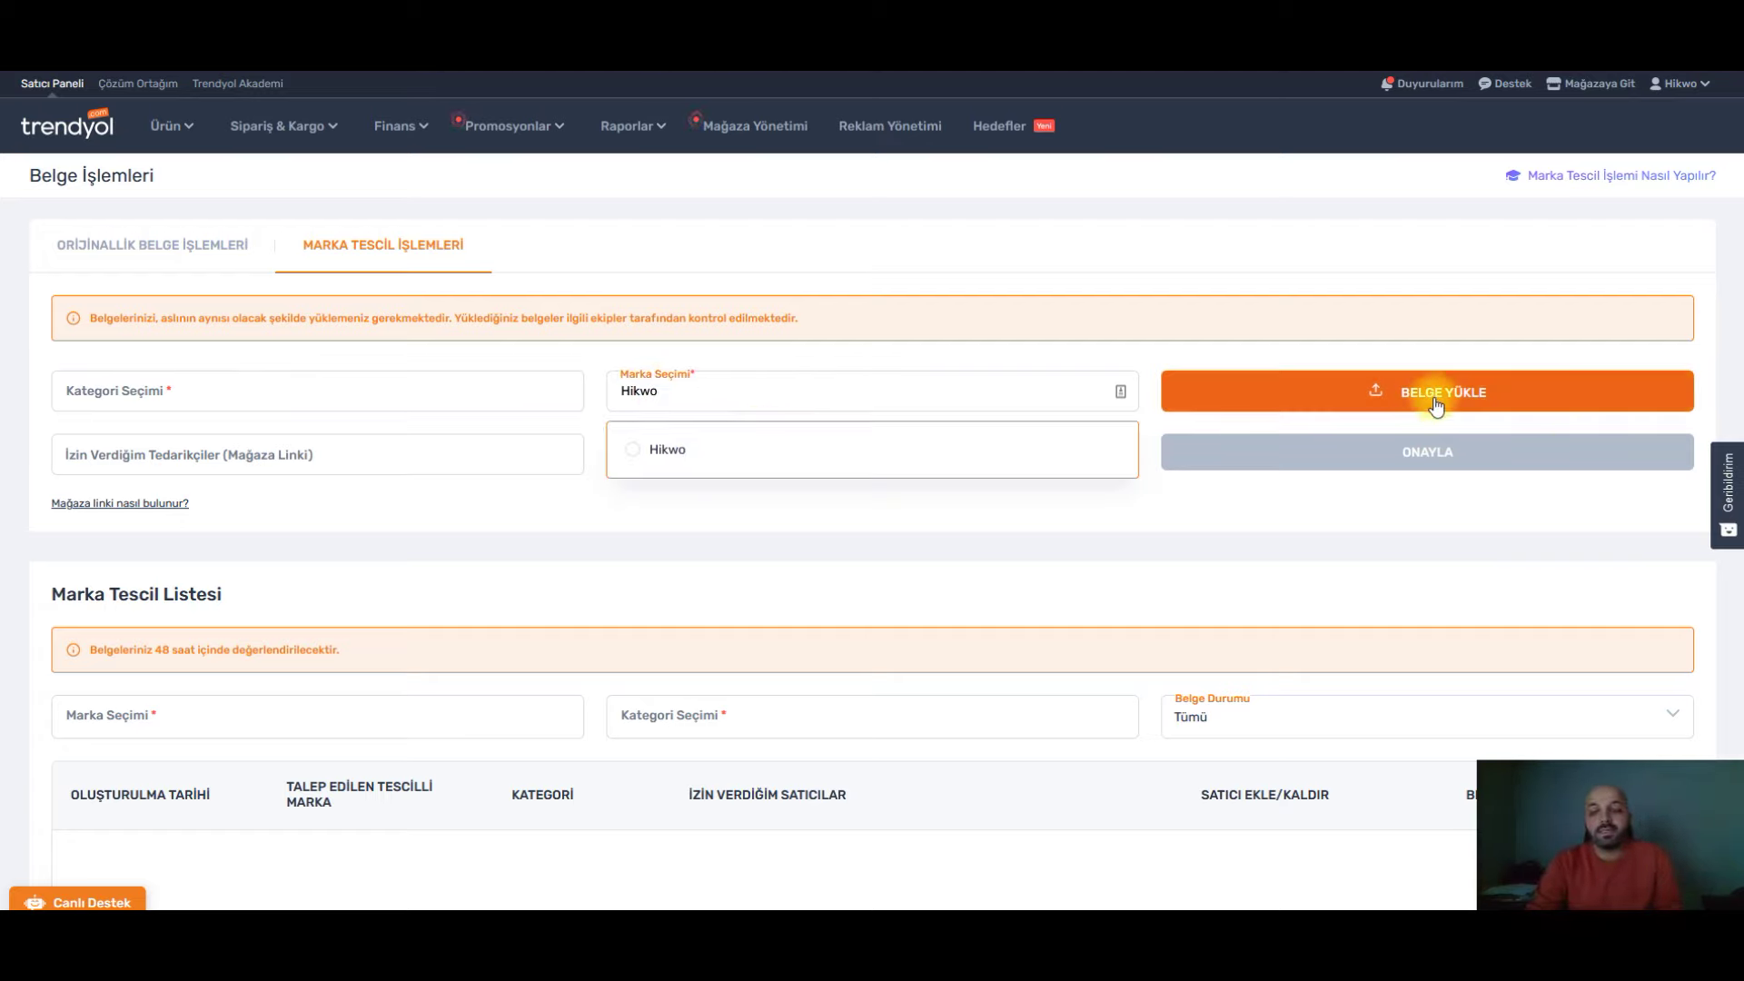
scroll(1343, 487, "down", 4)
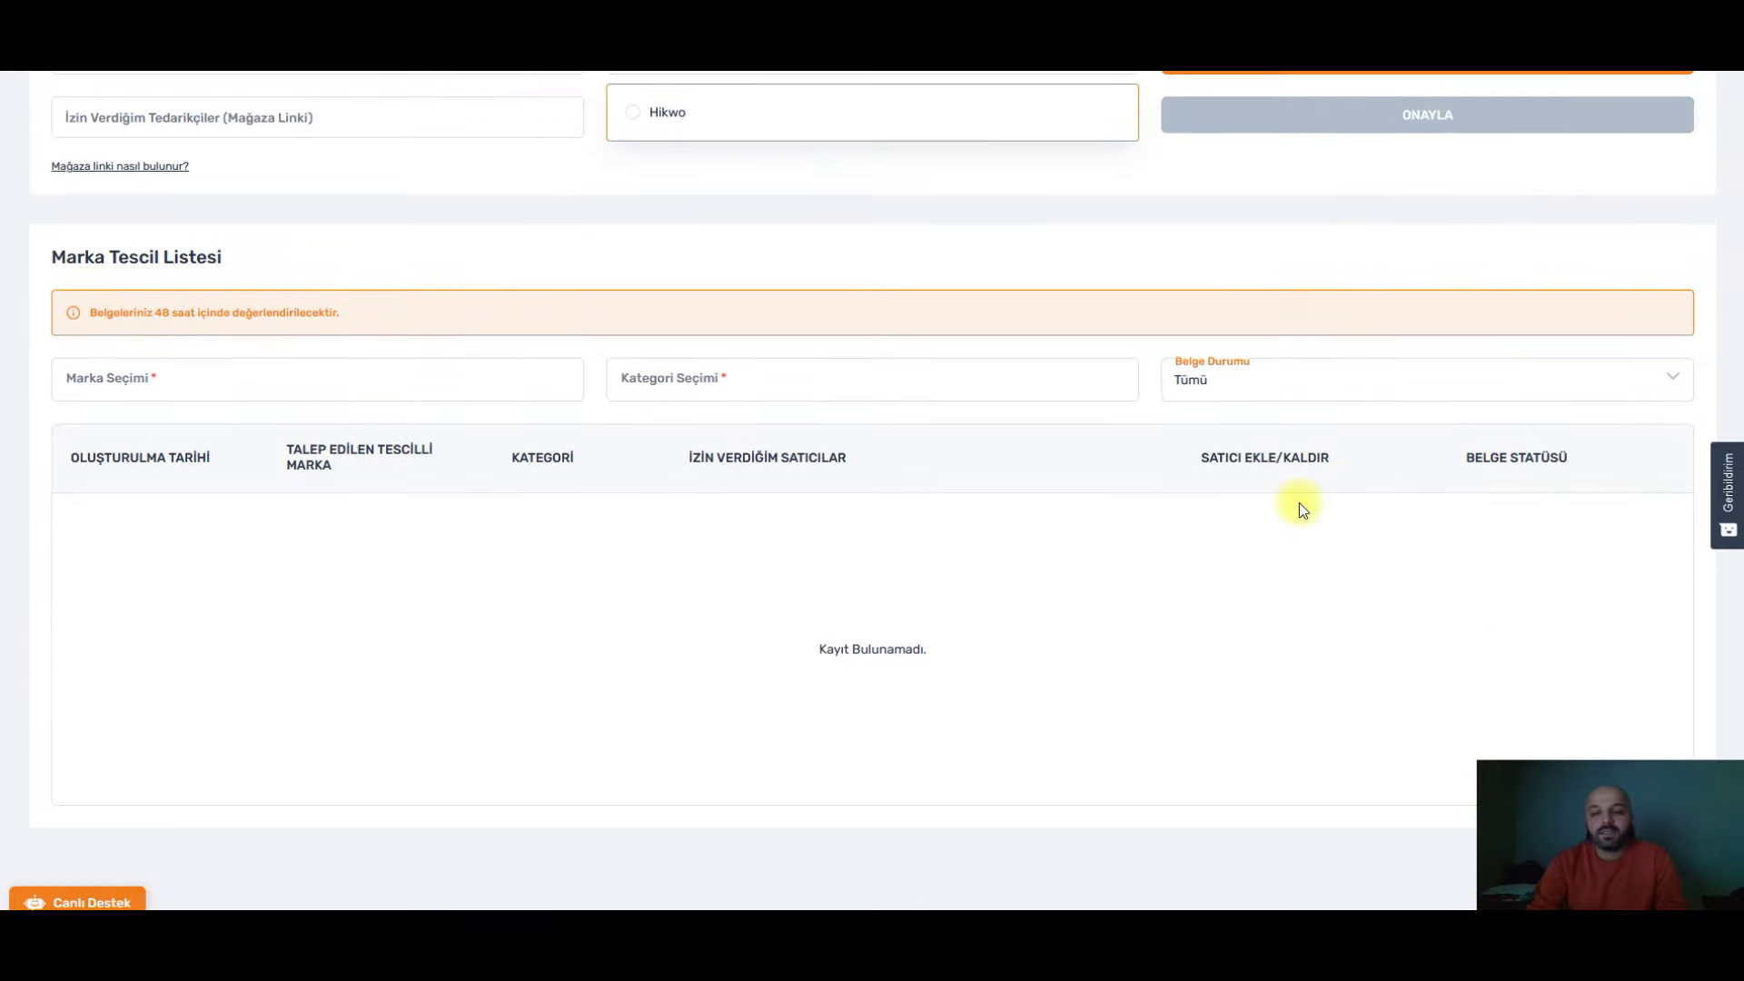
scroll(863, 651, "up", 4)
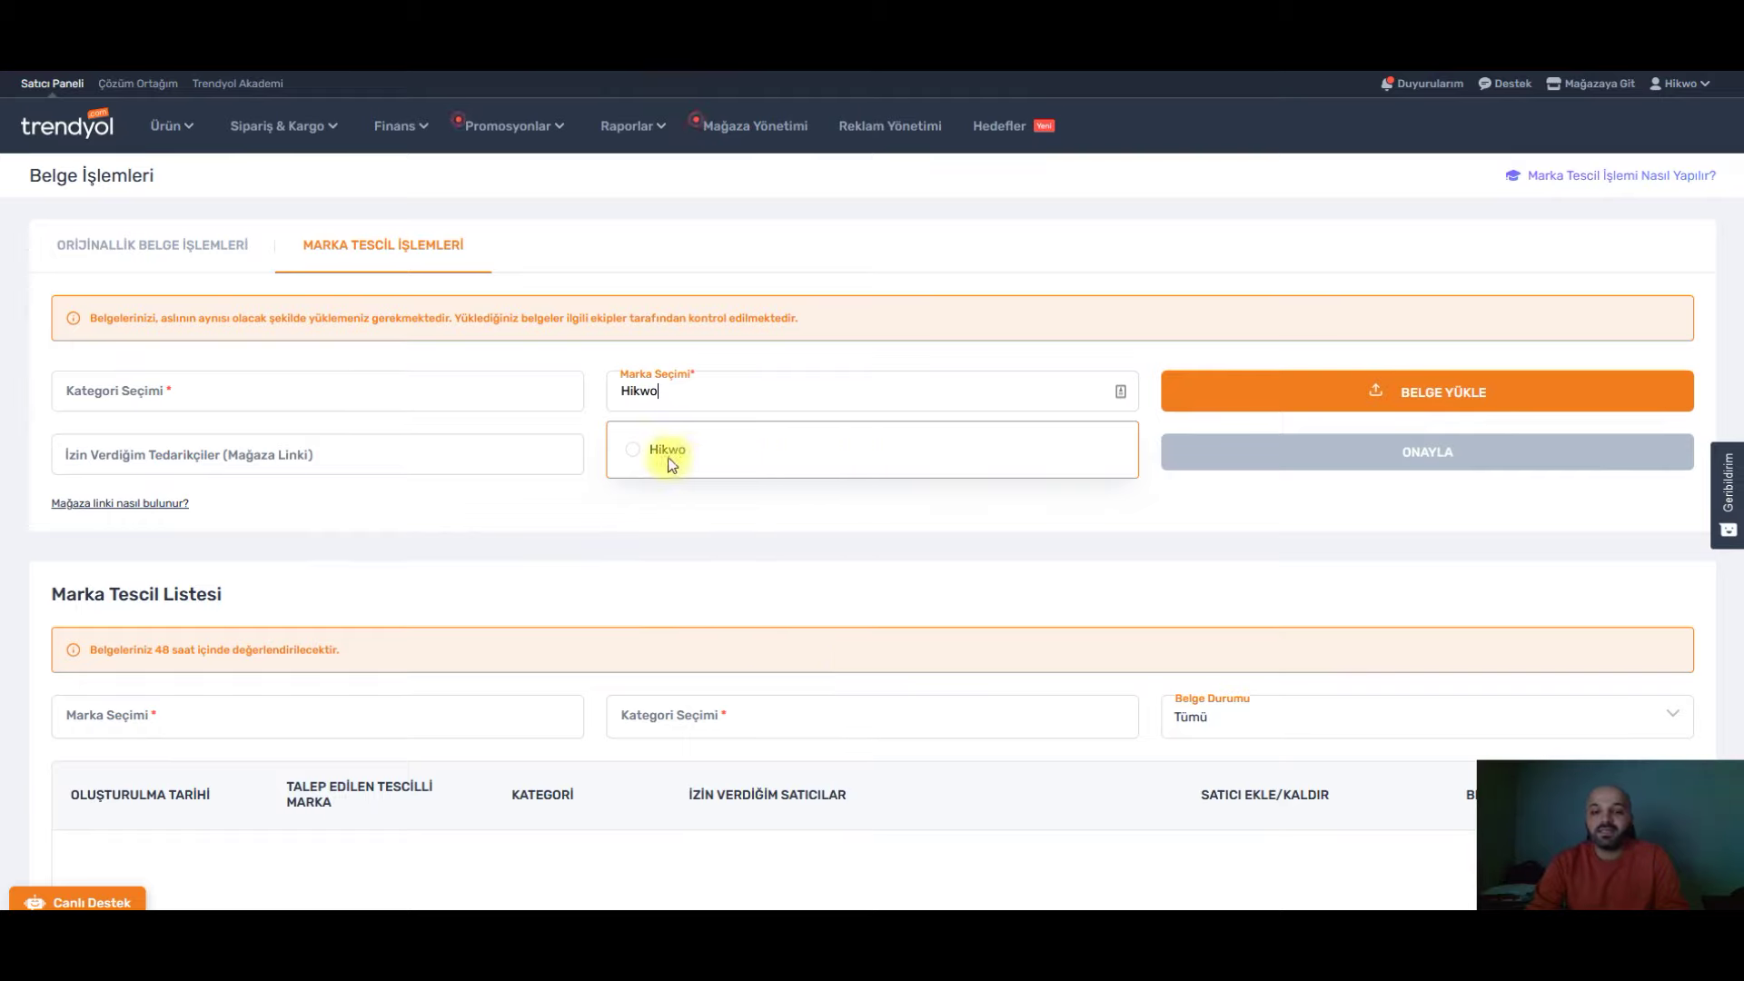
scroll(817, 526, "down", 3)
left_click(634, 169)
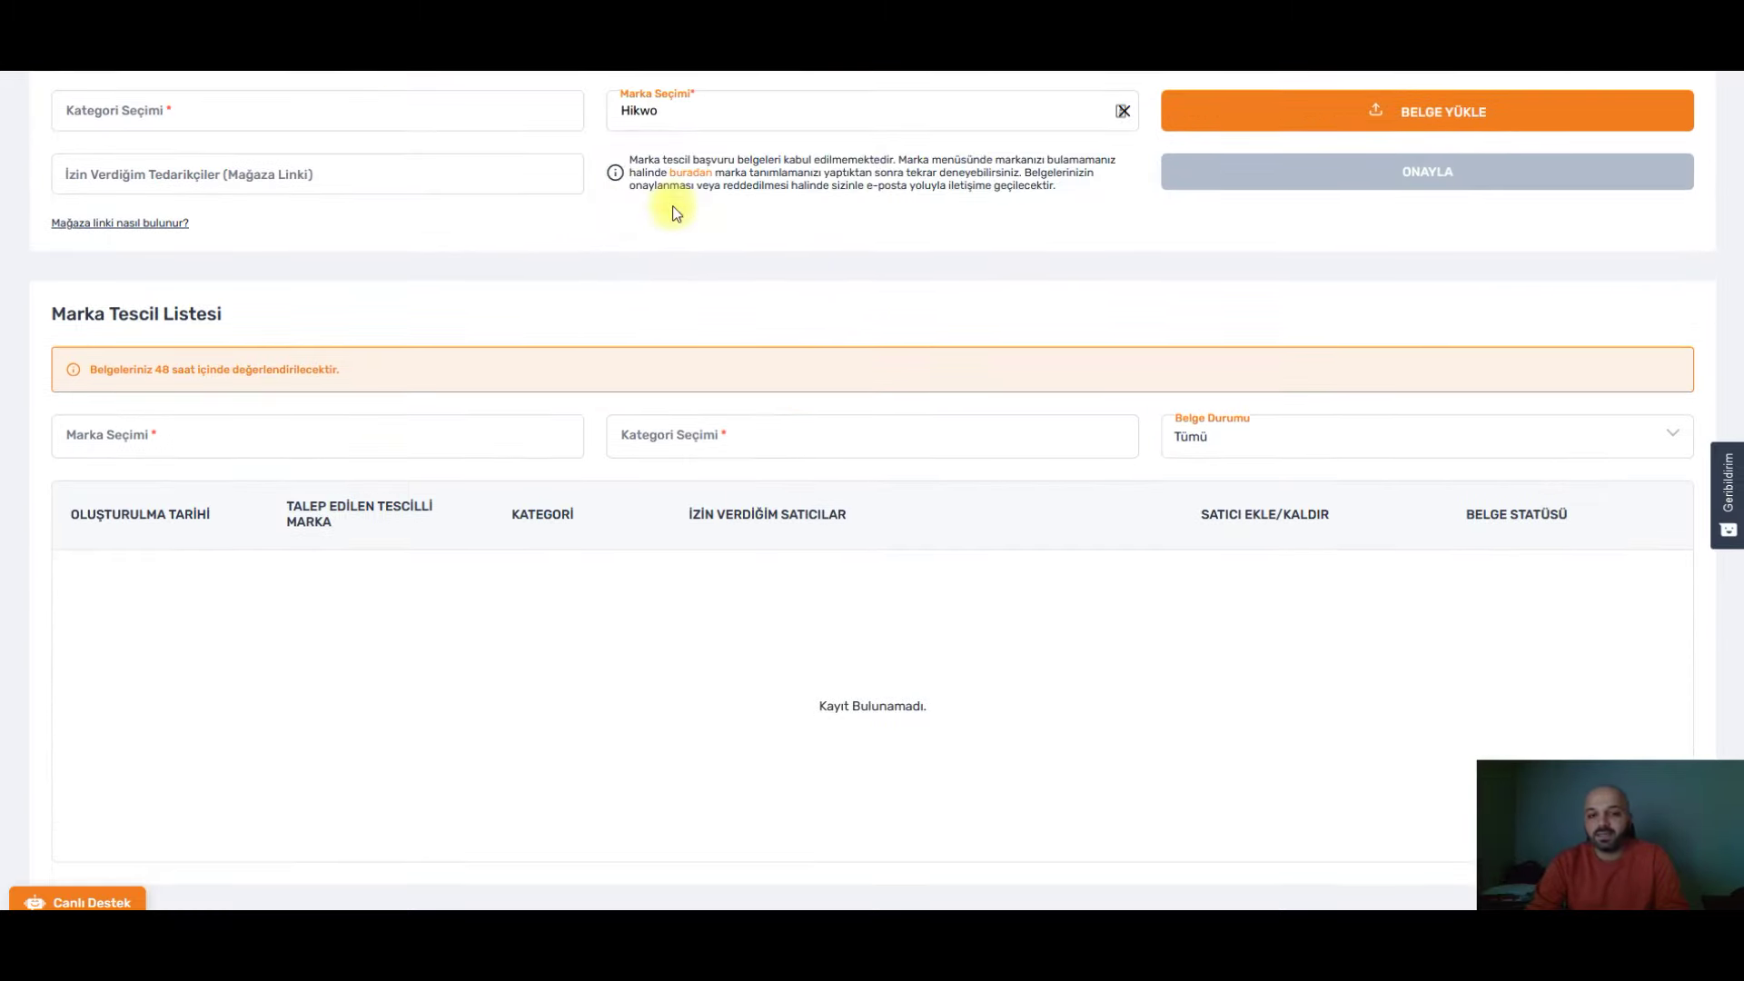
- Look over the brand registration list (Marka Tescil Listesi) and the registration form's fields
scroll(897, 392, "down", 1)
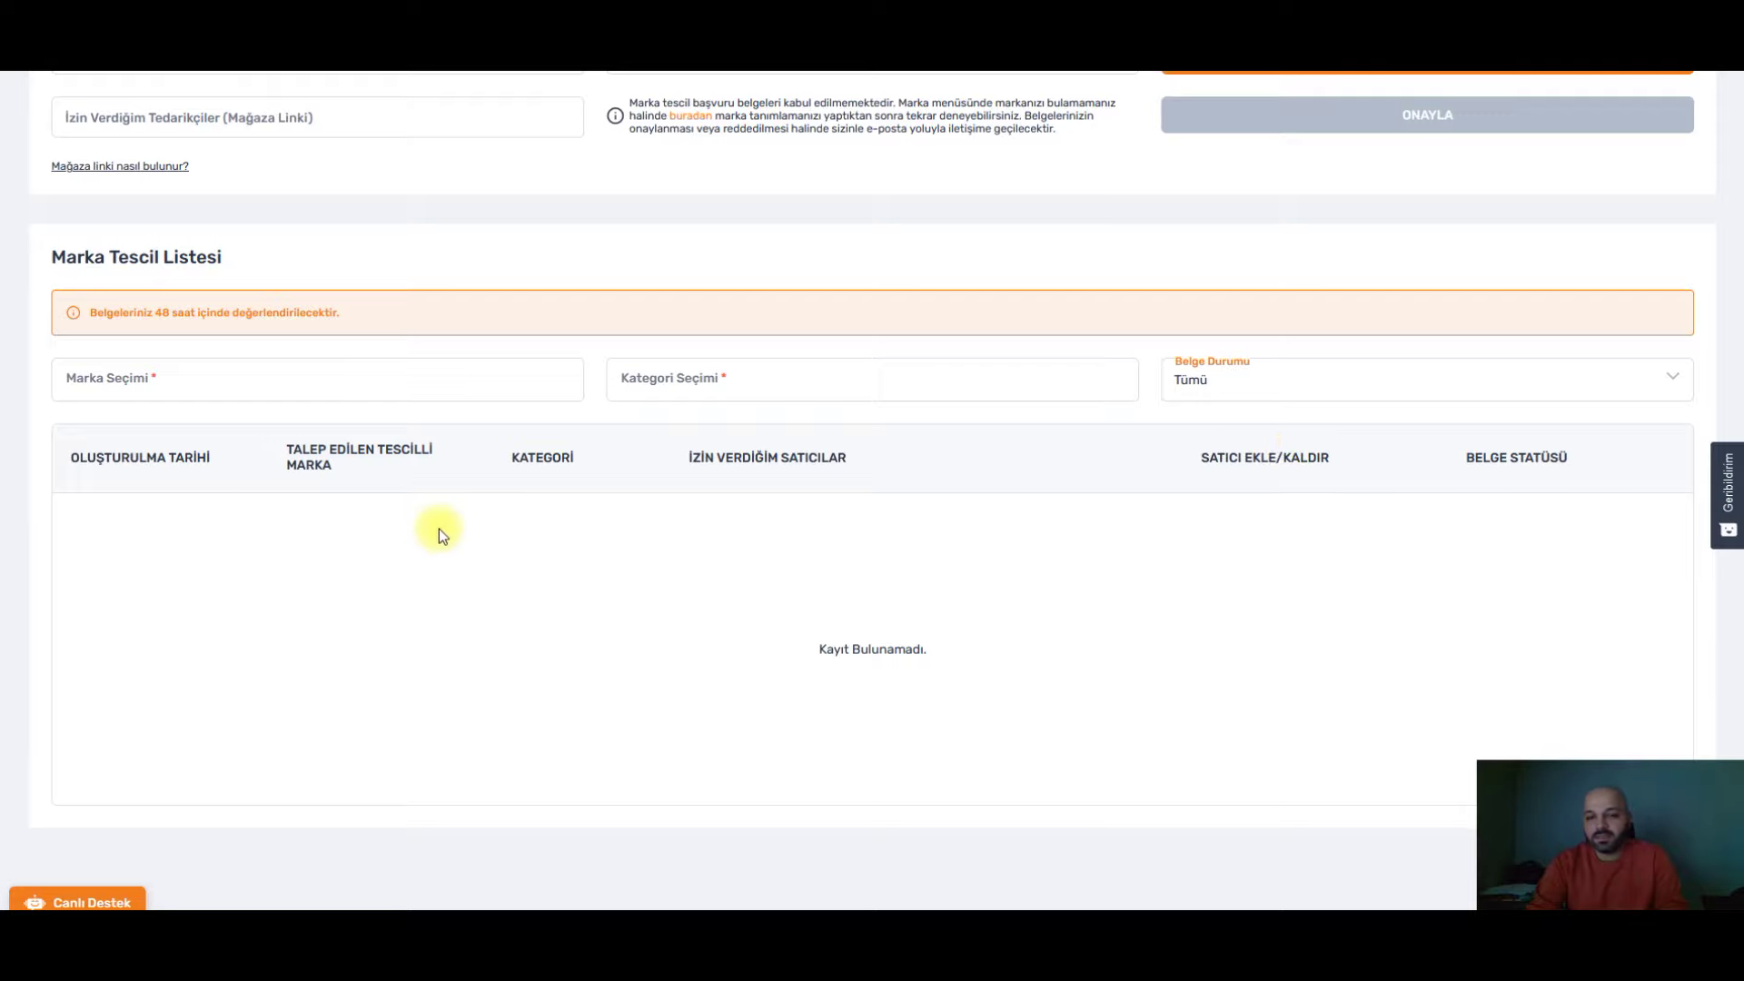
scroll(1255, 530, "up", 4)
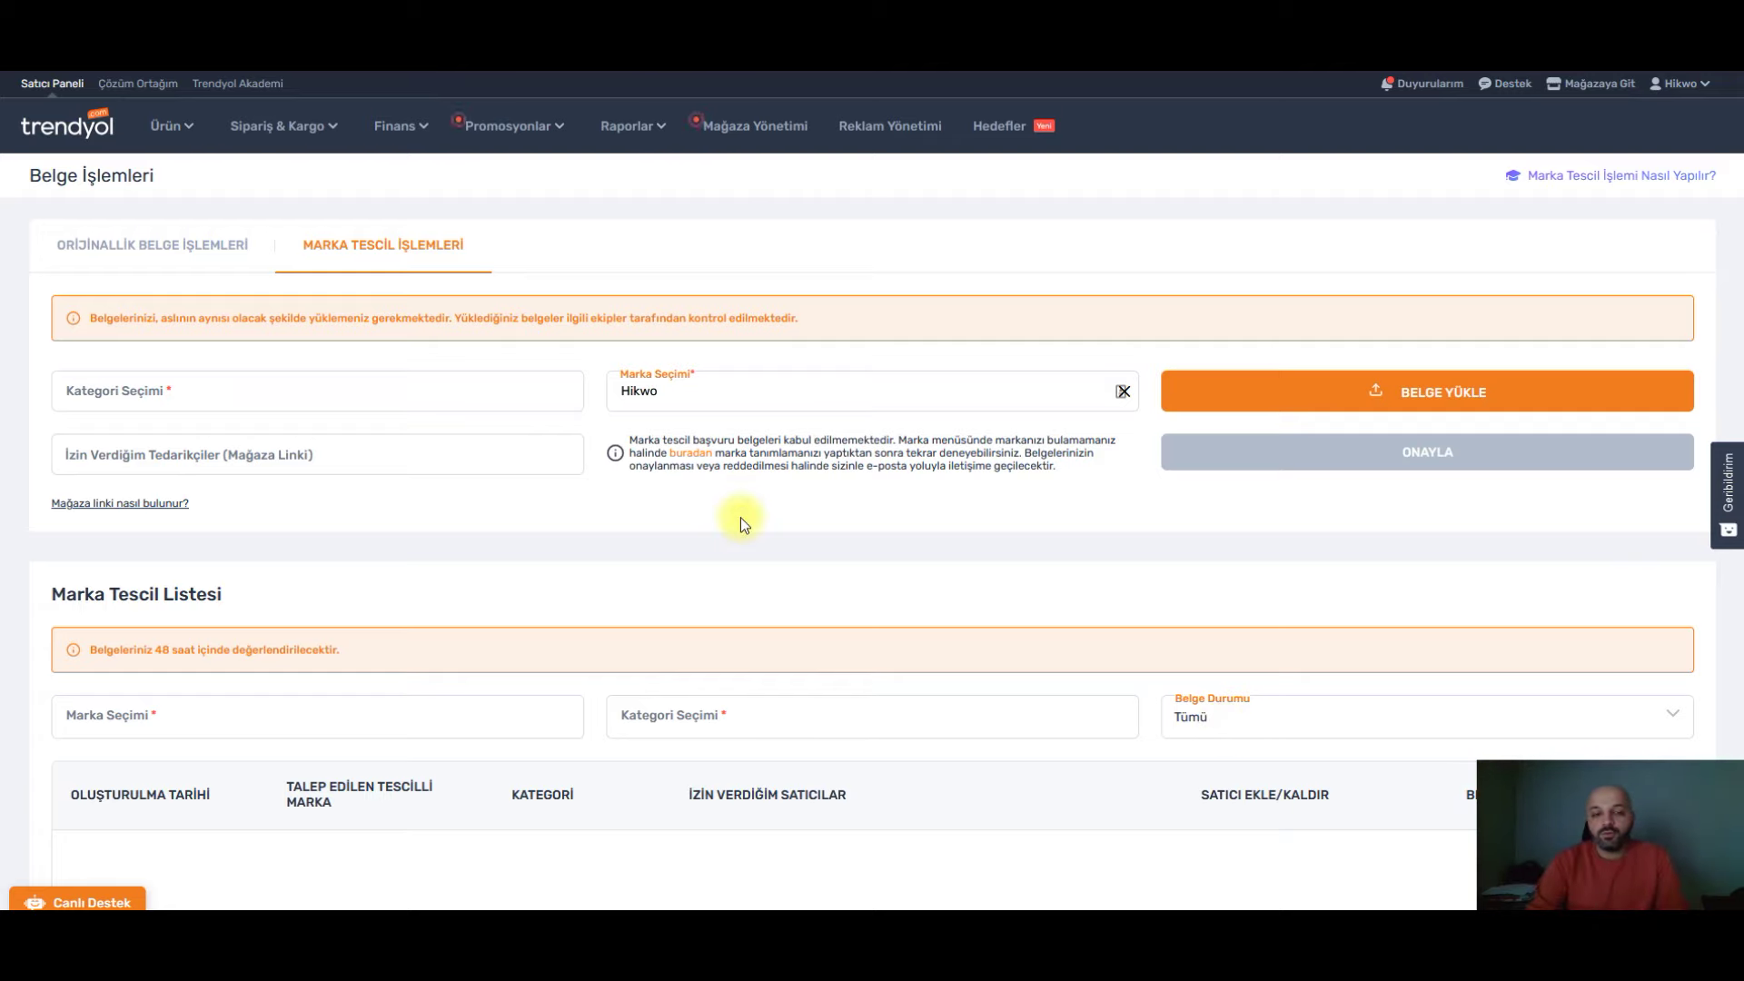
scroll(739, 516, "down", 2)
scroll(754, 498, "up", 2)
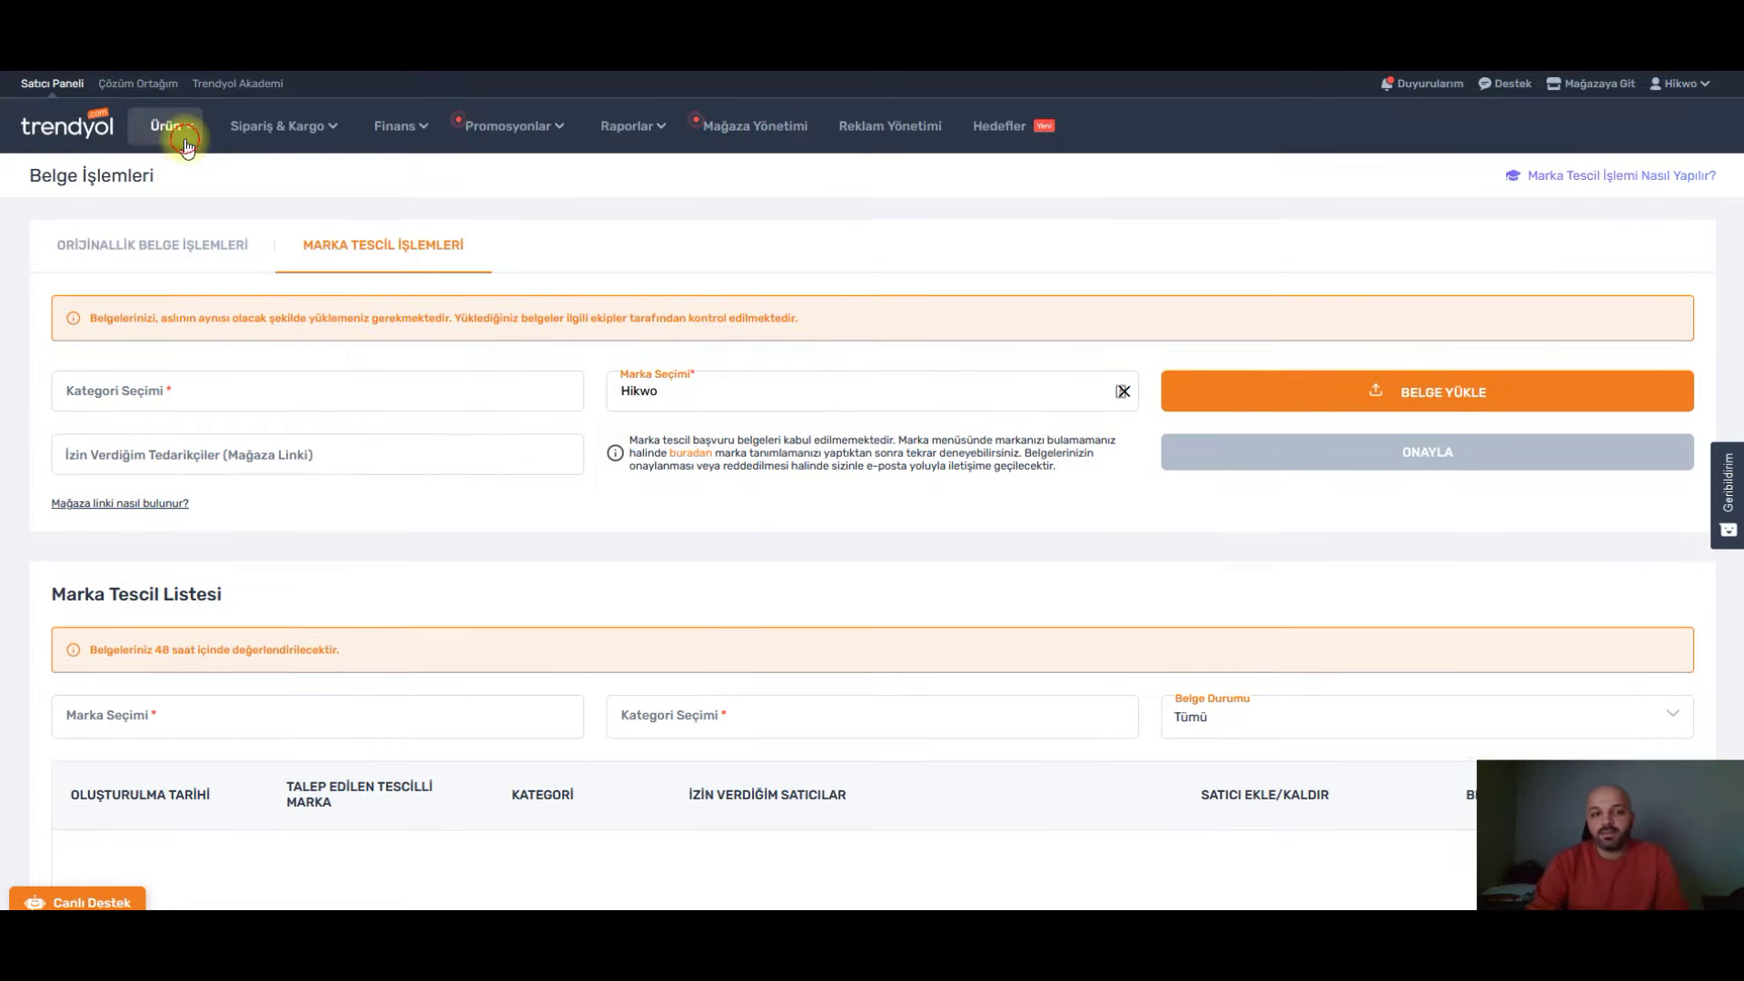
- Revisit the authenticity document requests (Orijinallik Belge İşlemleri) and the brand registration form and list (Marka Tescil İşlemleri)
left_click(167, 126)
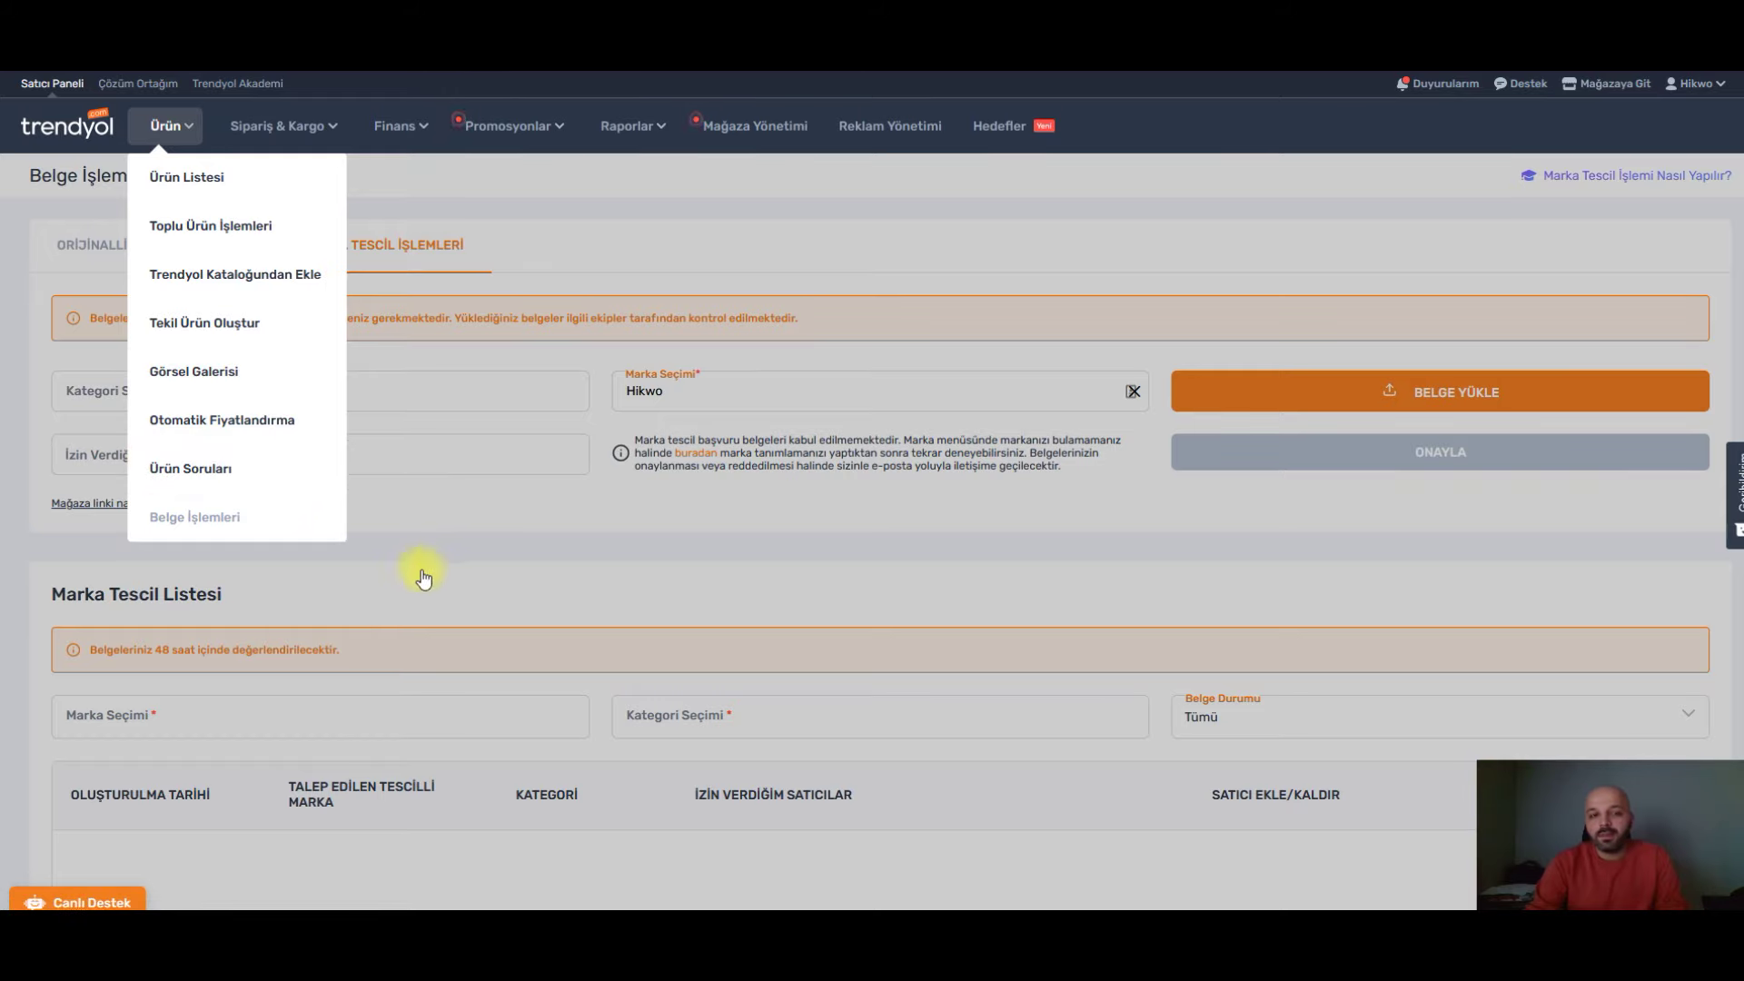
left_click(171, 261)
left_click(171, 261)
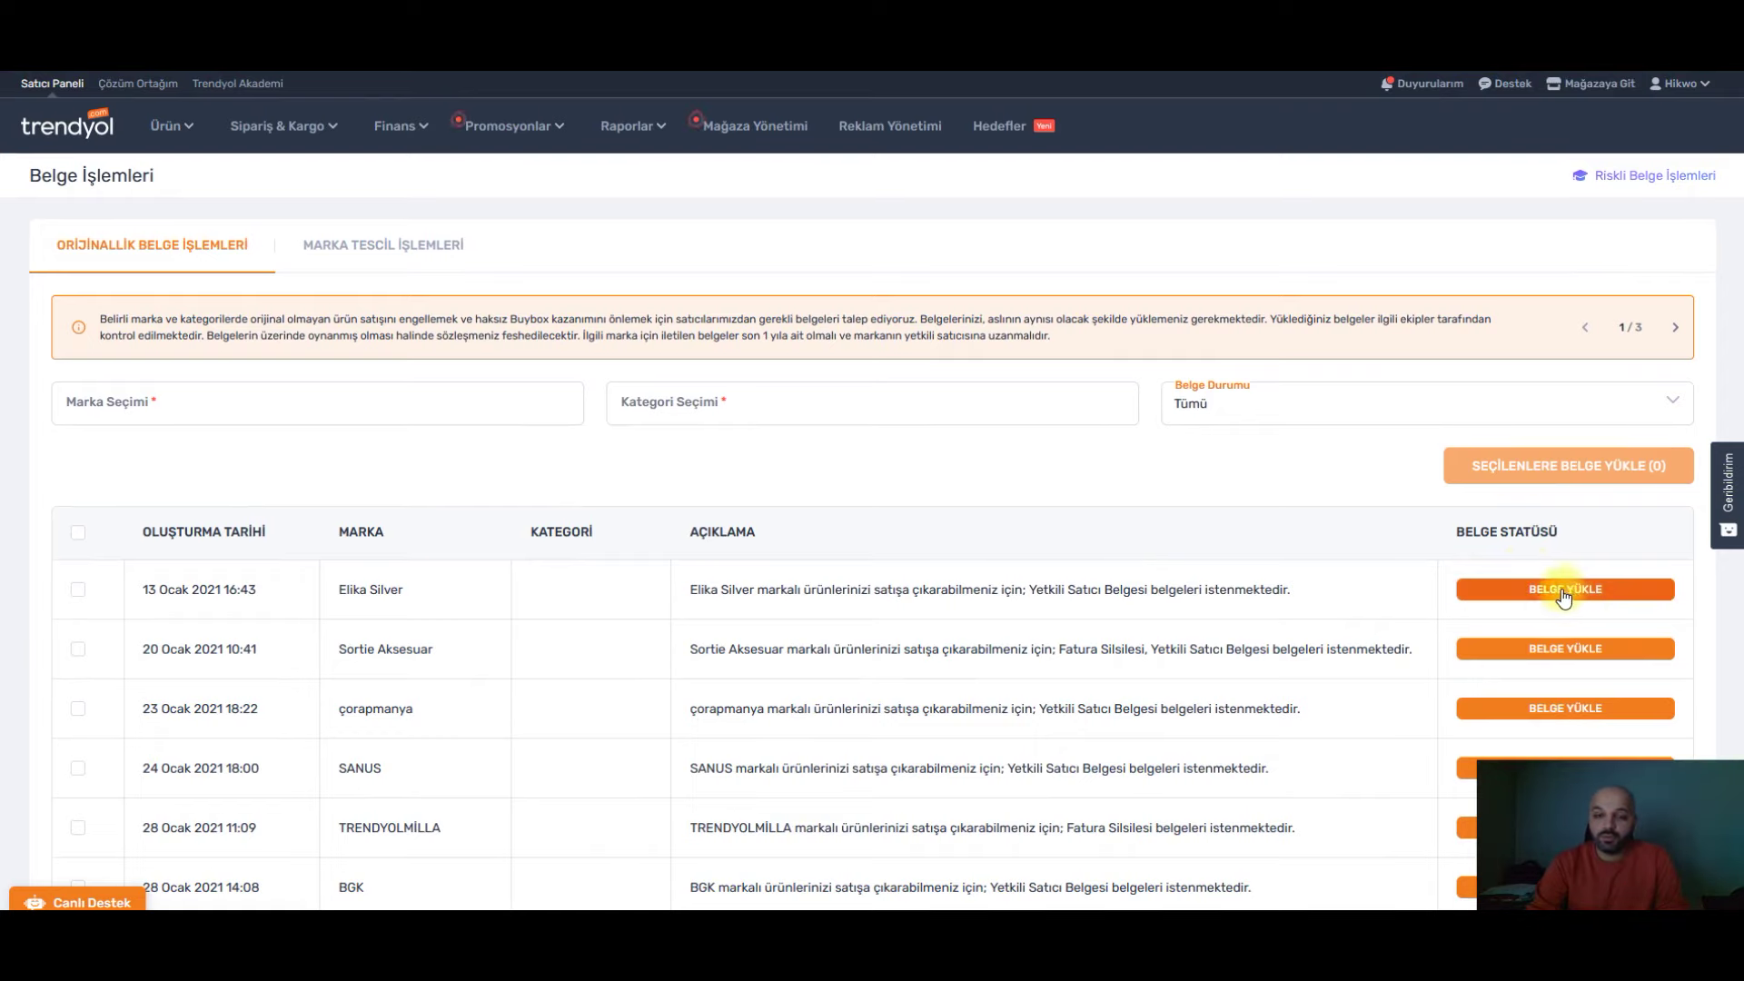
left_click(448, 234)
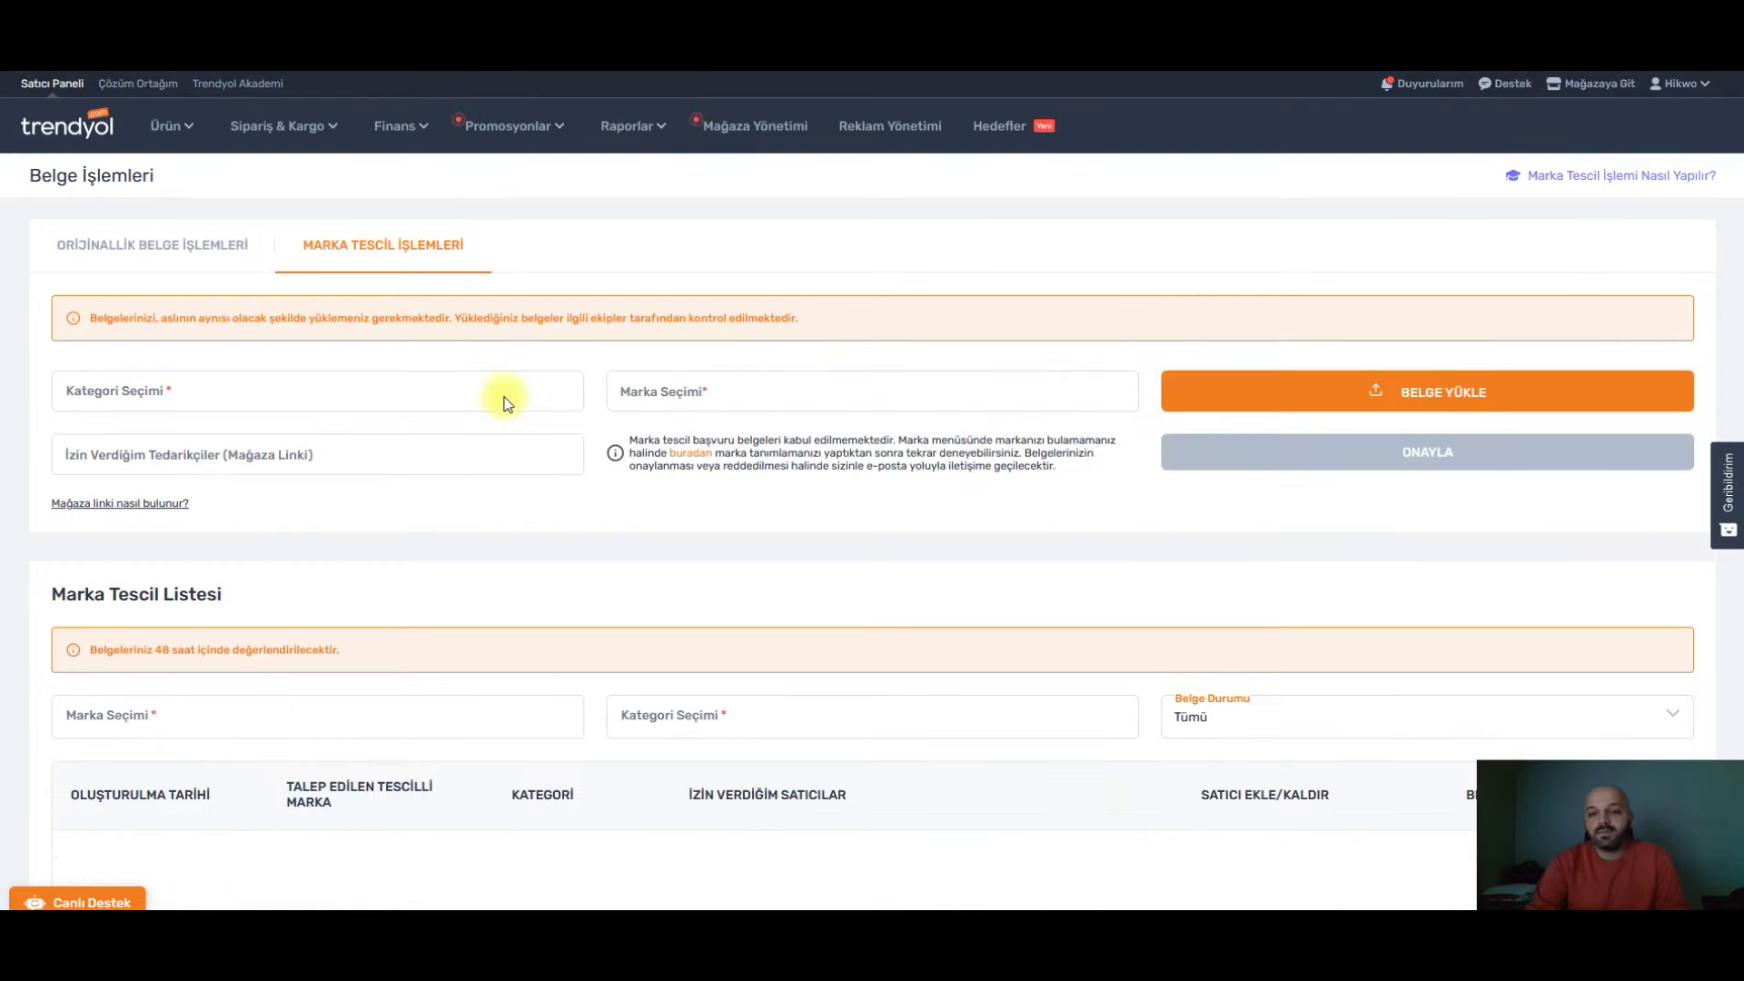
scroll(939, 437, "down", 4)
scroll(1249, 556, "up", 2)
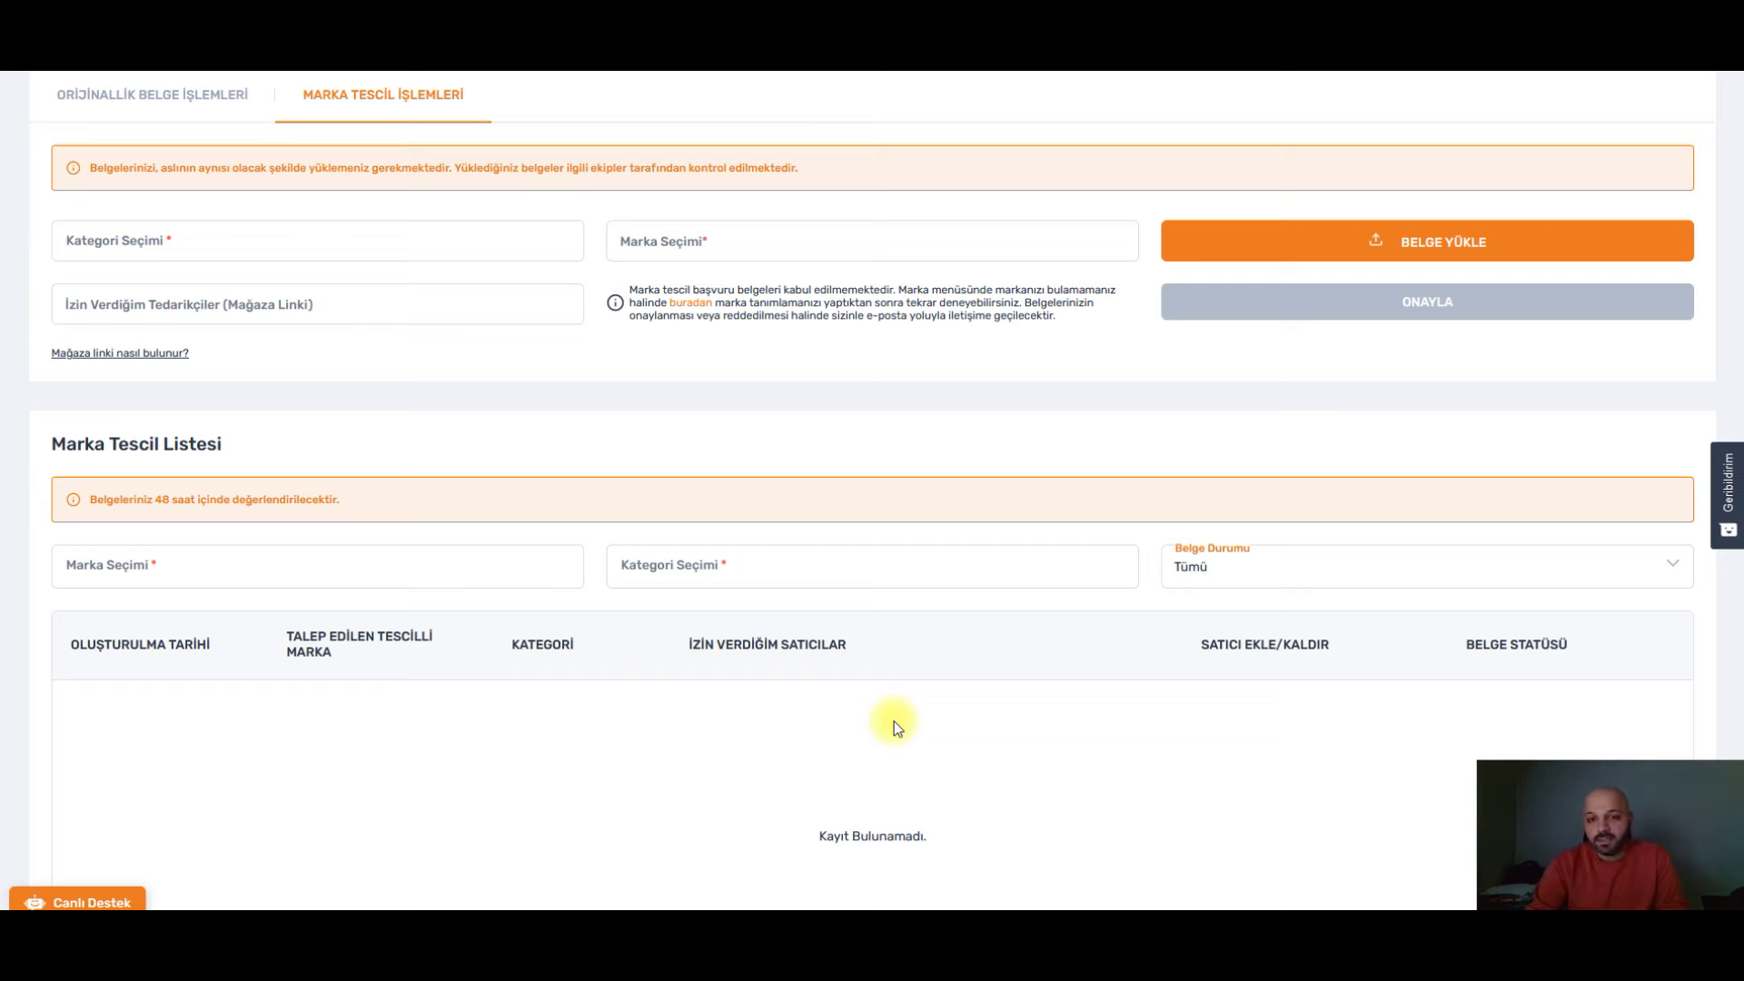
scroll(894, 721, "up", 2)
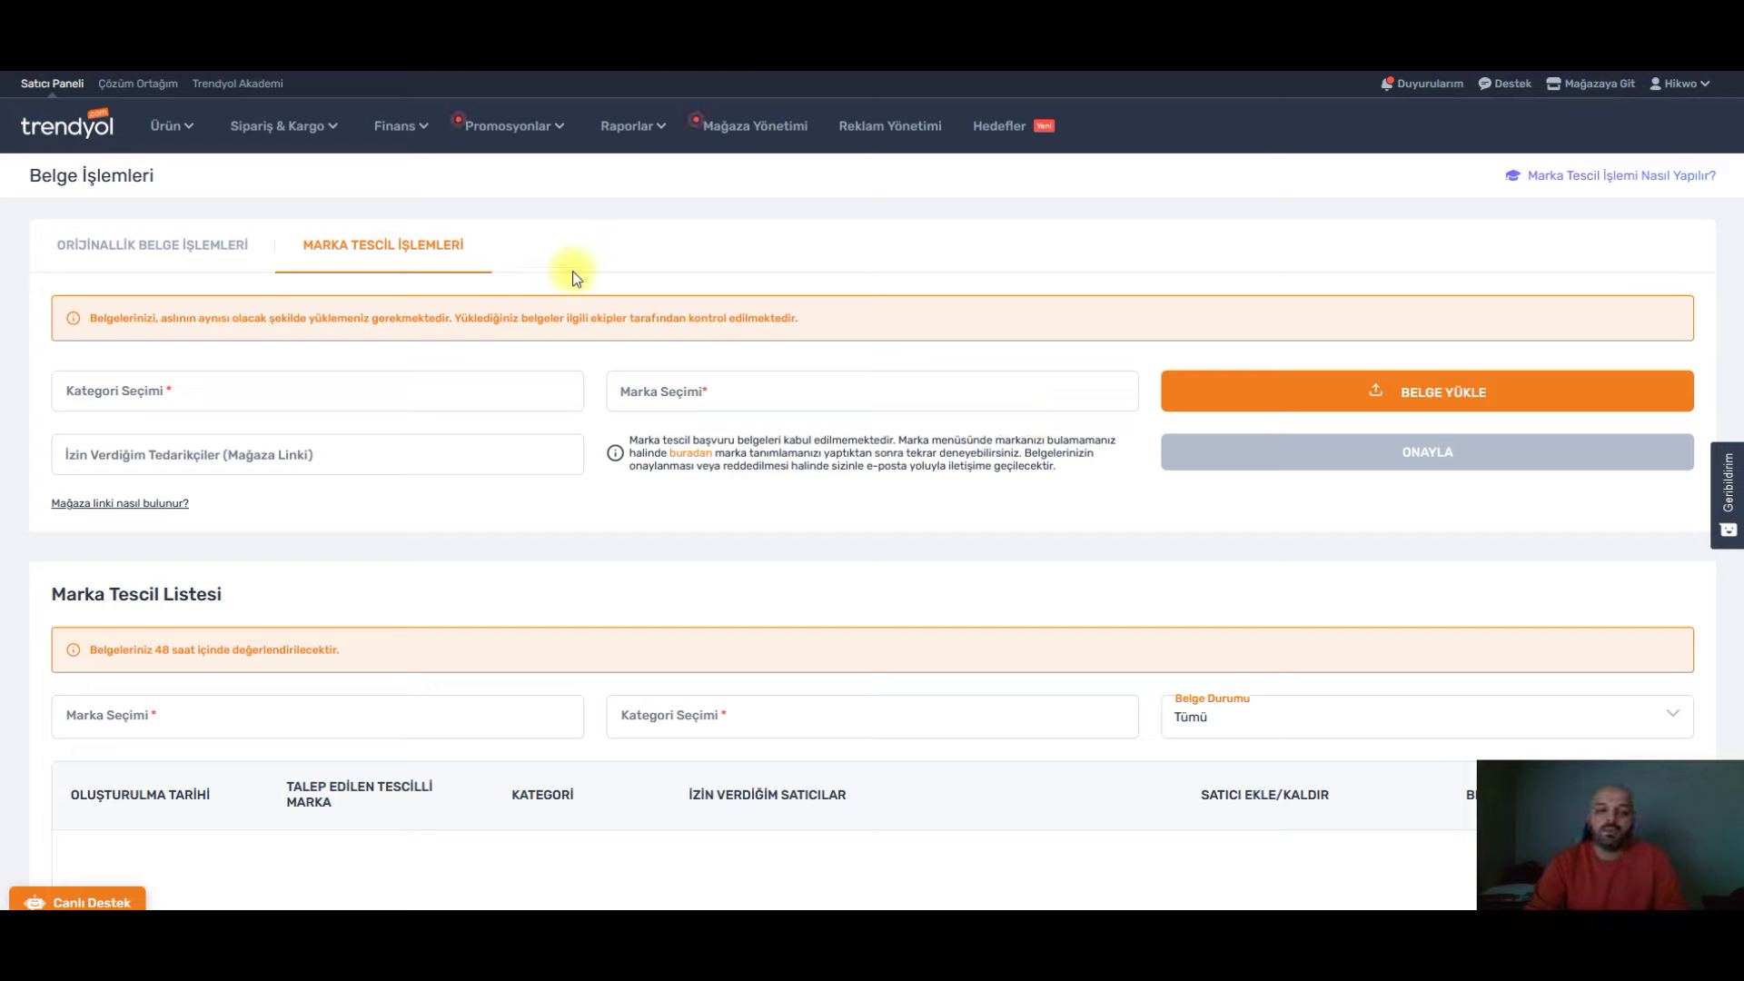
- Return to the seller panel's home page
left_click(80, 134)
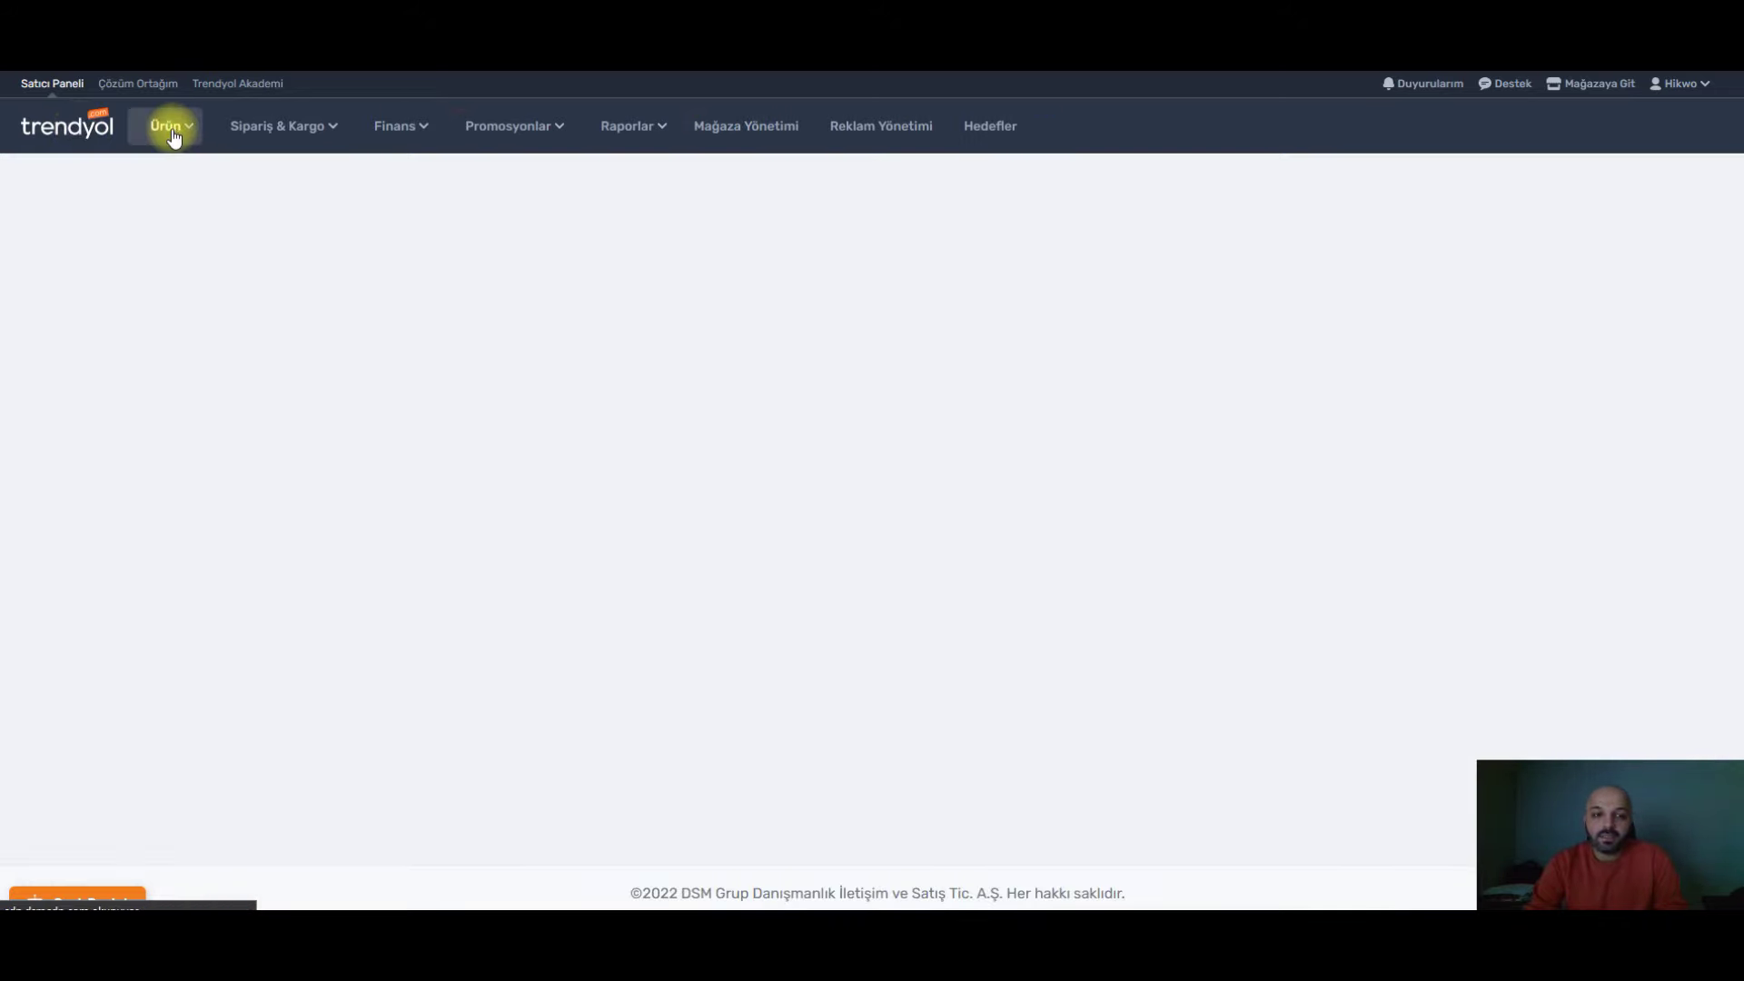
mouse_move(174, 136)
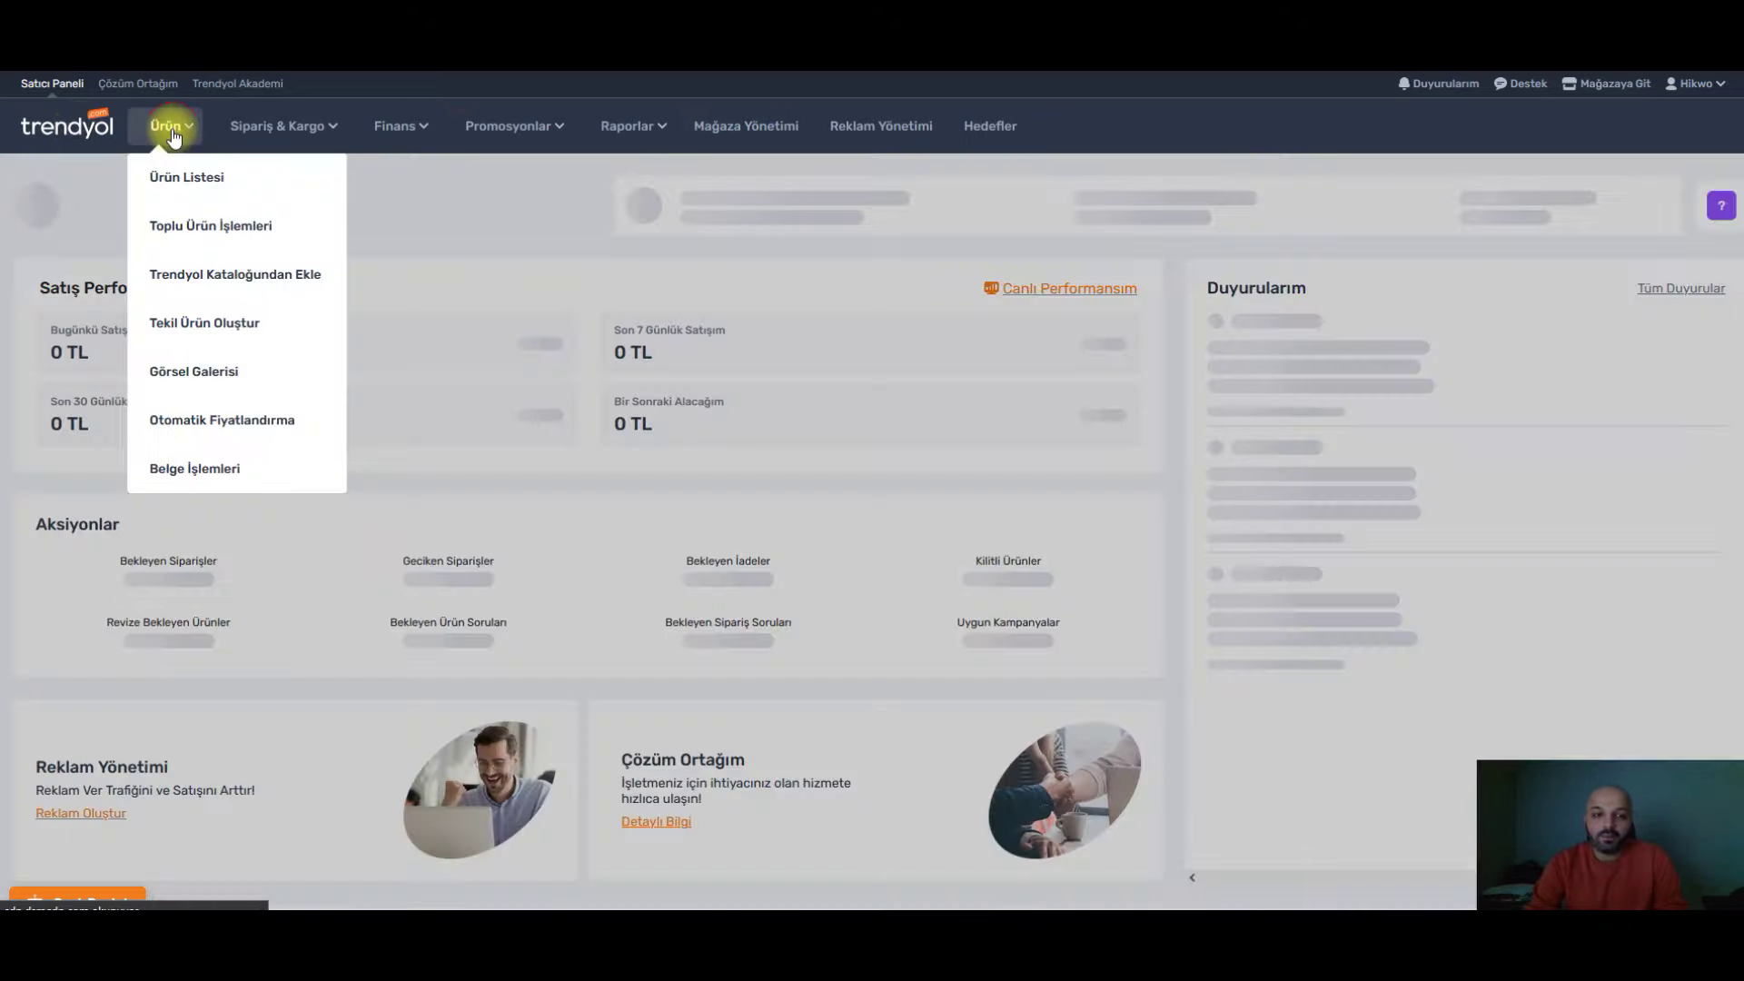